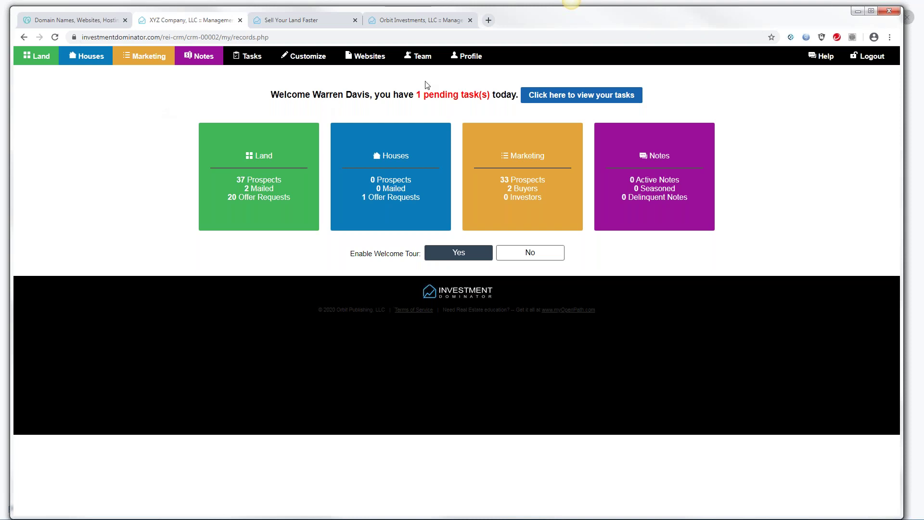
Open the My Profile page and launch the signature generator
{"action": "left_click", "coordinate": [471, 62]}
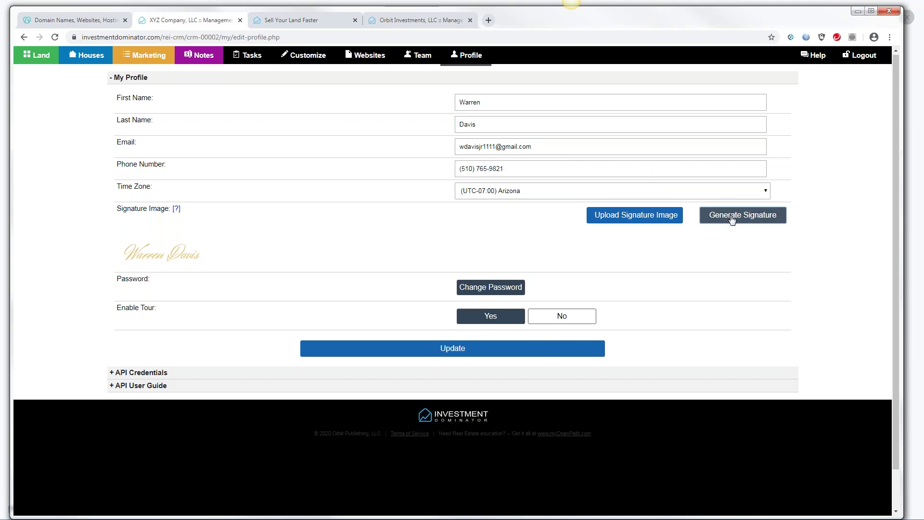
{"action": "left_click", "coordinate": [732, 219]}
Enter the user's name as the signature text and choose the Mrs Saint Delafield font
{"action": "left_click", "coordinate": [330, 145]}
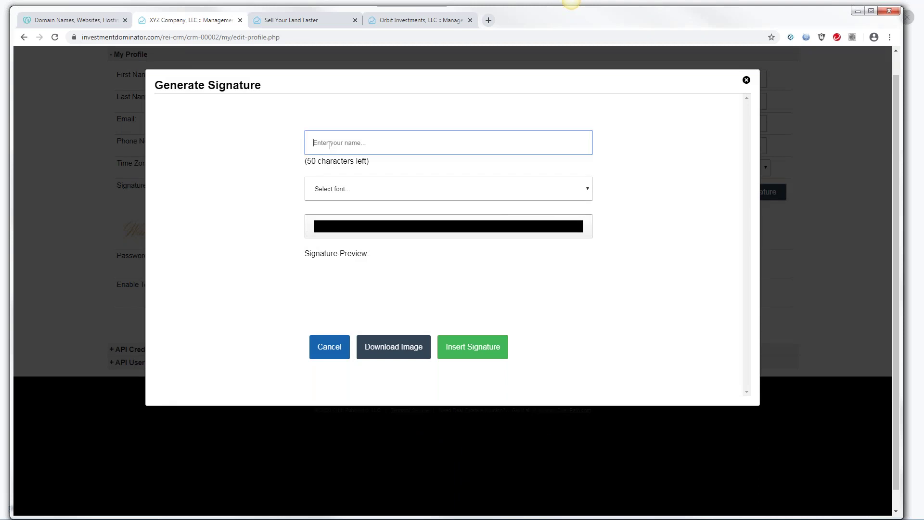
{"action": "left_click", "coordinate": [587, 192]}
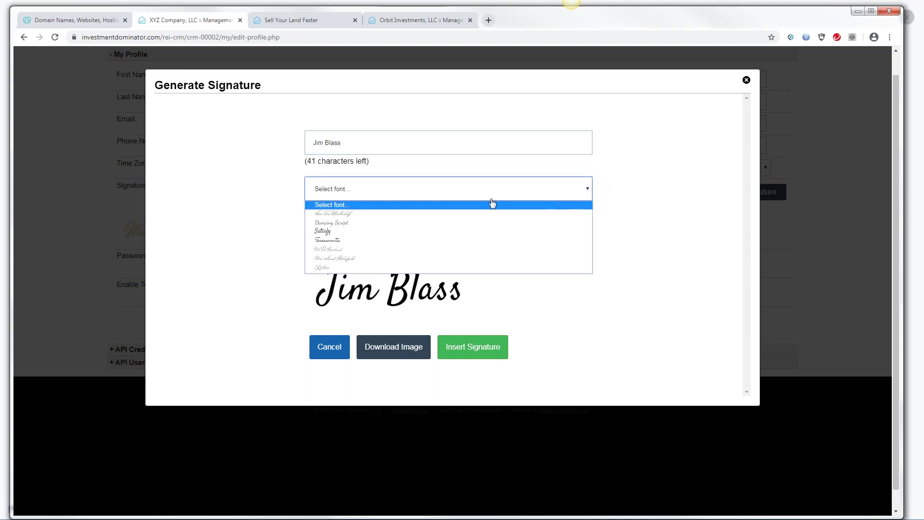
{"action": "left_click", "coordinate": [345, 258]}
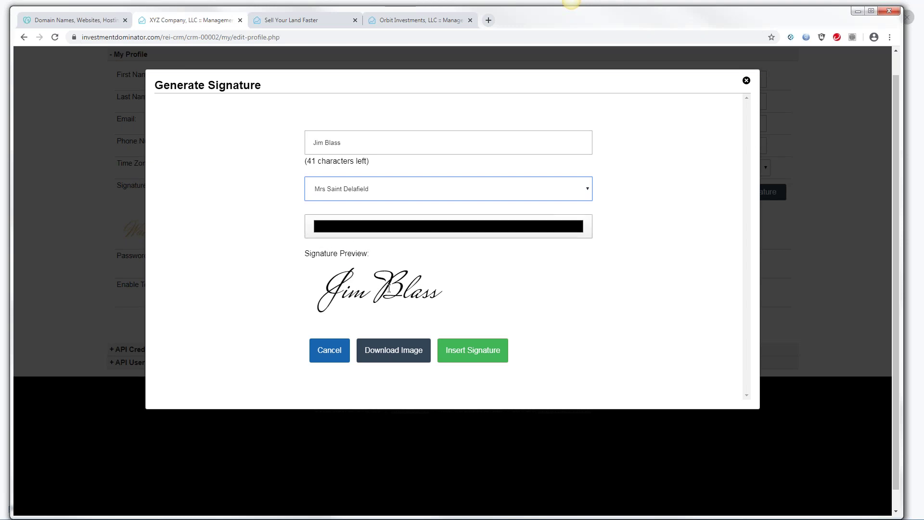
Keep Mrs Saint Delafield as the font and pick blue in the signature colour chooser
{"action": "left_click", "coordinate": [588, 192]}
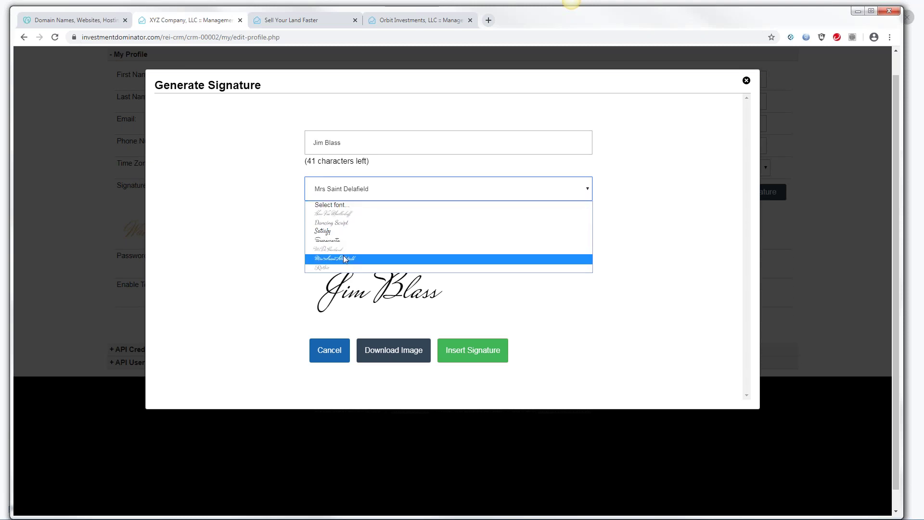
{"action": "left_click", "coordinate": [343, 256]}
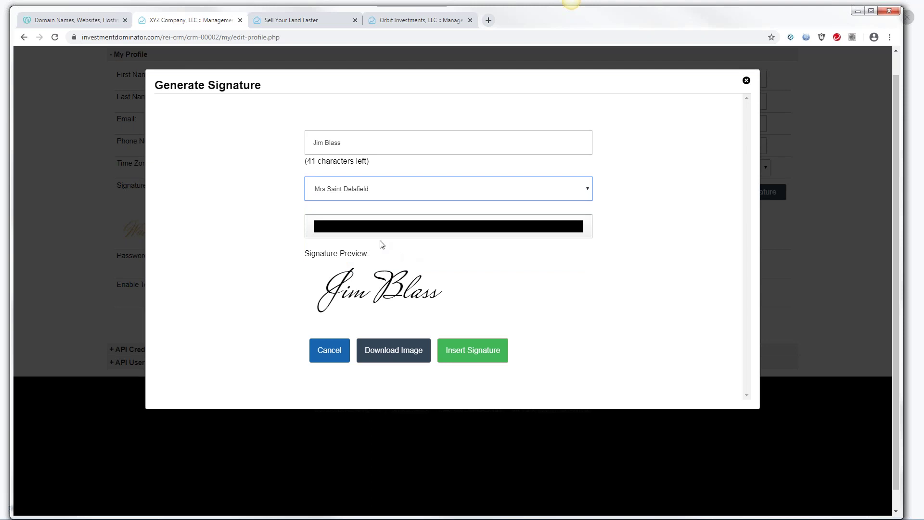
{"action": "left_click", "coordinate": [357, 230]}
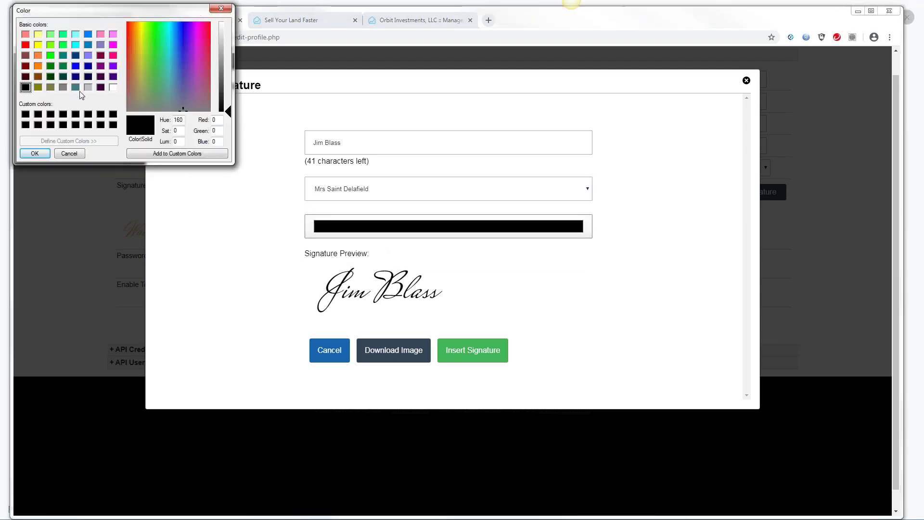
{"action": "left_click", "coordinate": [75, 65]}
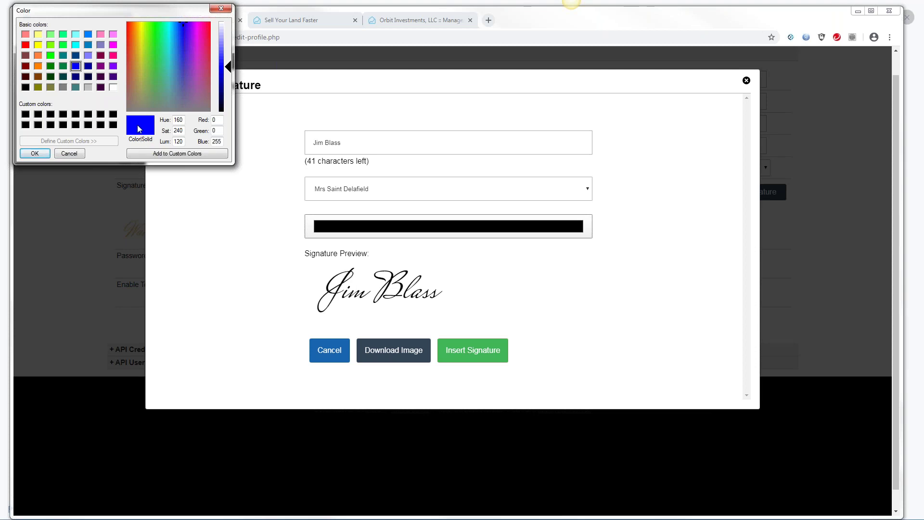
Try gold and purple shades, then confirm pure blue as the signature colour
{"action": "left_click", "coordinate": [138, 63]}
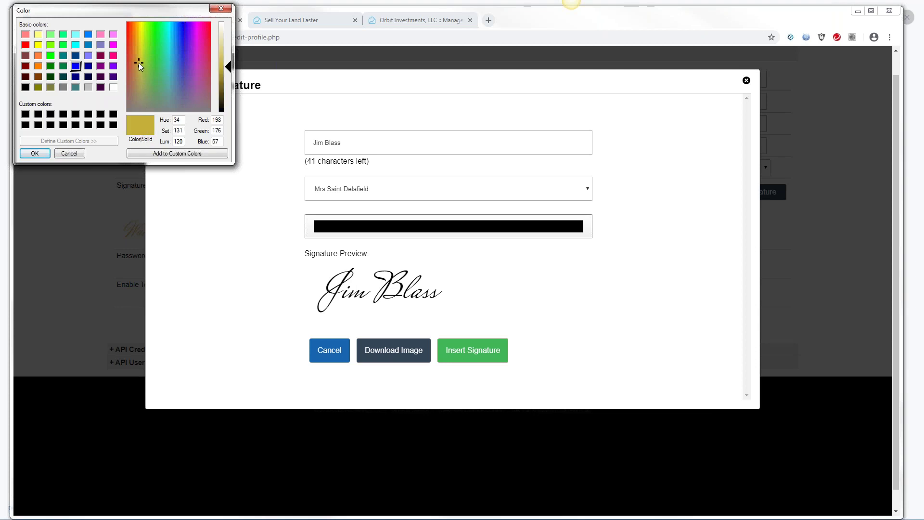
{"action": "left_click", "coordinate": [177, 58]}
{"action": "left_click", "coordinate": [194, 55]}
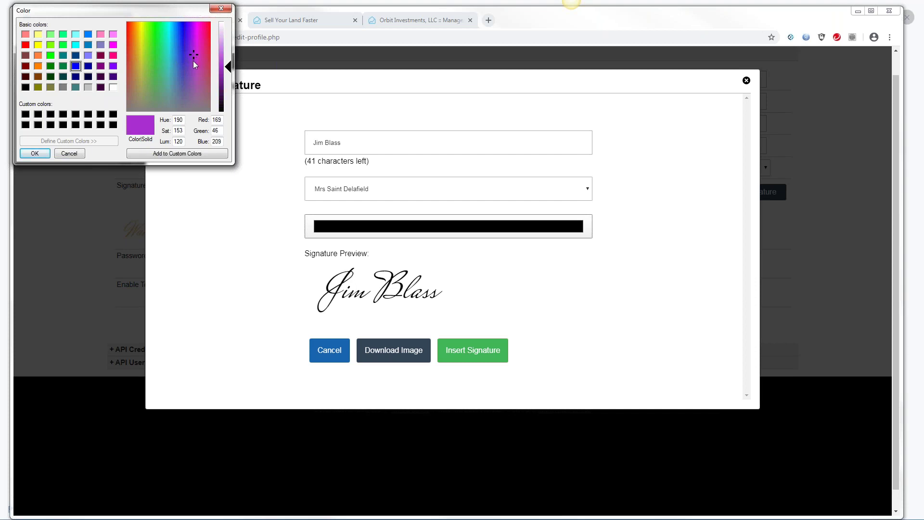
{"action": "left_click", "coordinate": [76, 66]}
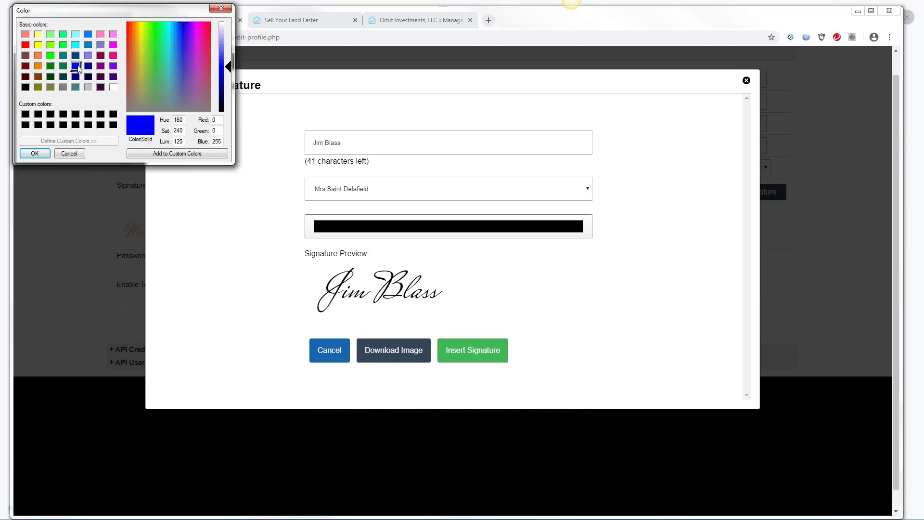
{"action": "left_click", "coordinate": [35, 153]}
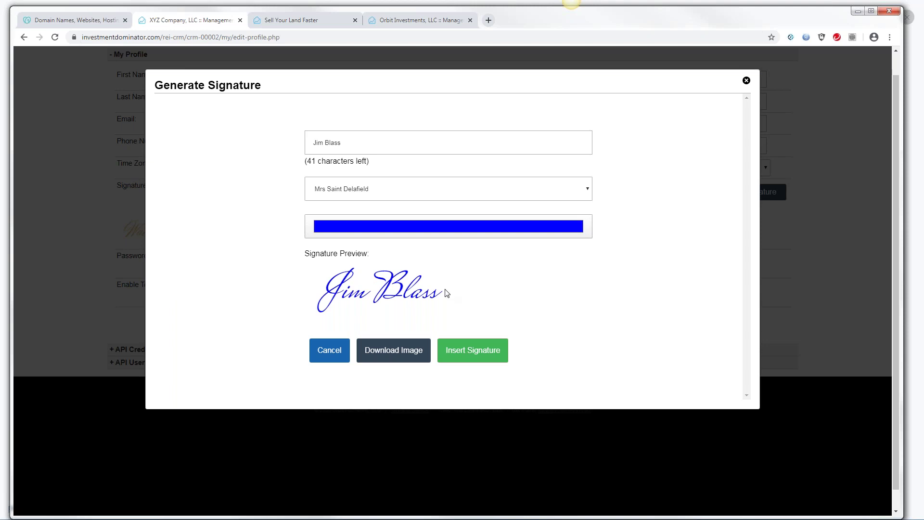
Change the signature colour to purple and insert the signature into the profile
{"action": "left_click", "coordinate": [365, 226]}
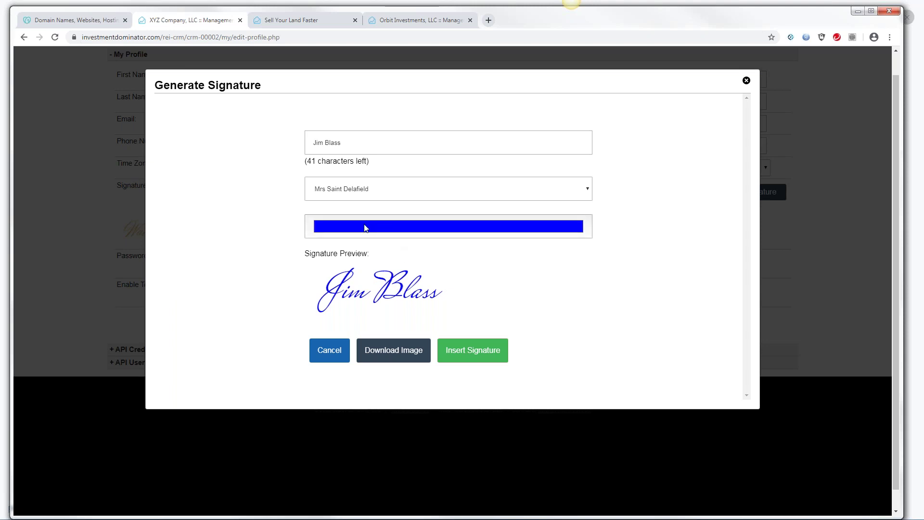
{"action": "left_click_drag", "start_coordinate": [145, 61], "coordinate": [135, 45]}
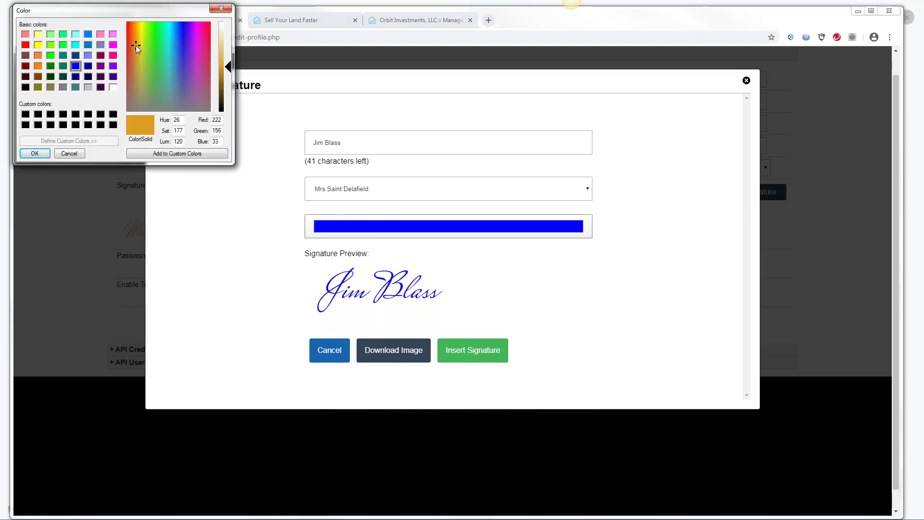
{"action": "left_click", "coordinate": [191, 45]}
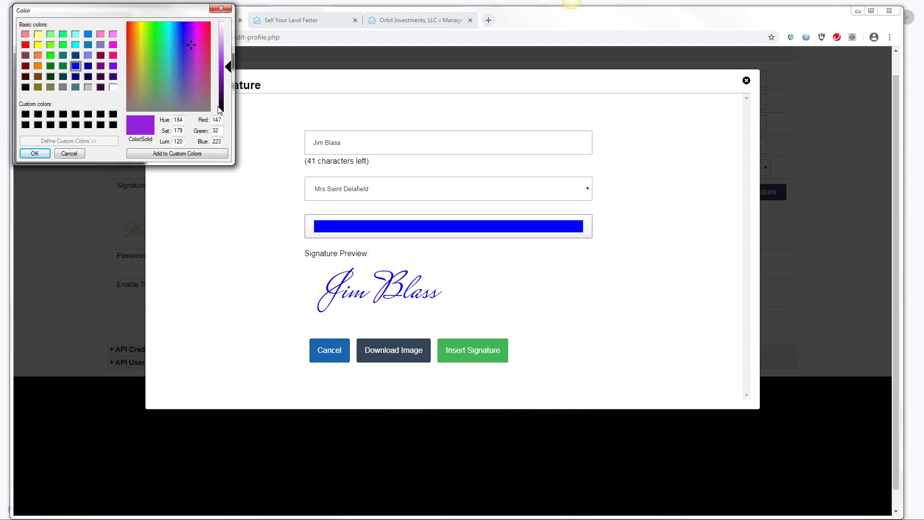
{"action": "left_click", "coordinate": [35, 153]}
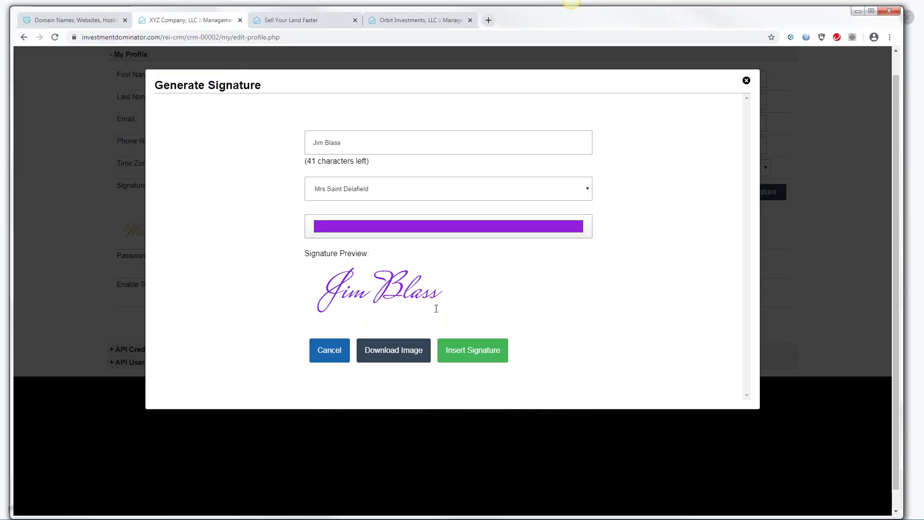
{"action": "left_click", "coordinate": [474, 354]}
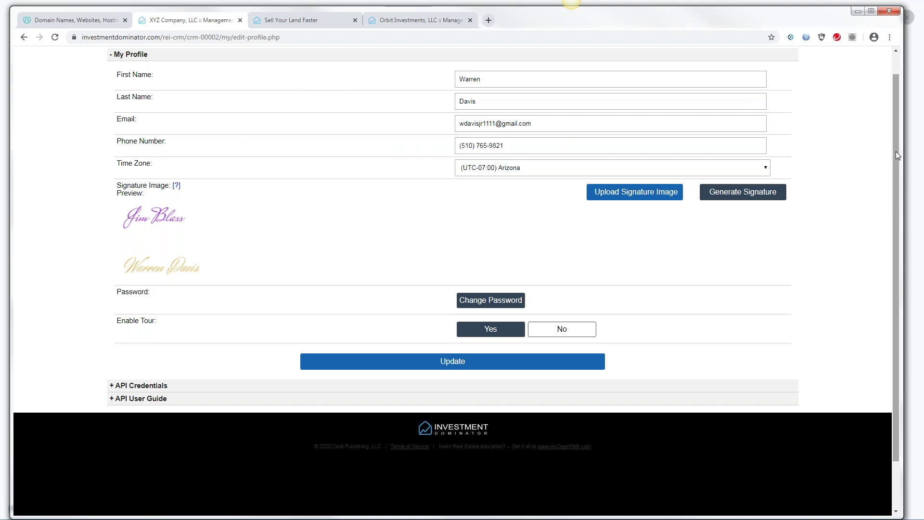
Scroll to the top of the profile page to view both signature previews
{"action": "scroll", "coordinate": [898, 144], "scroll_direction": "up", "scroll_amount": 1}
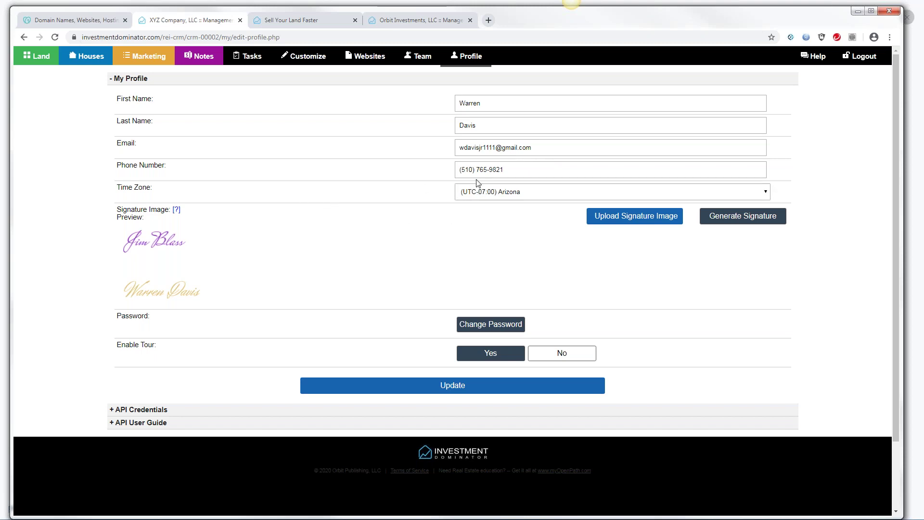
Open Customize Site, expand Company Information and select the Company Email value
{"action": "left_click", "coordinate": [311, 60]}
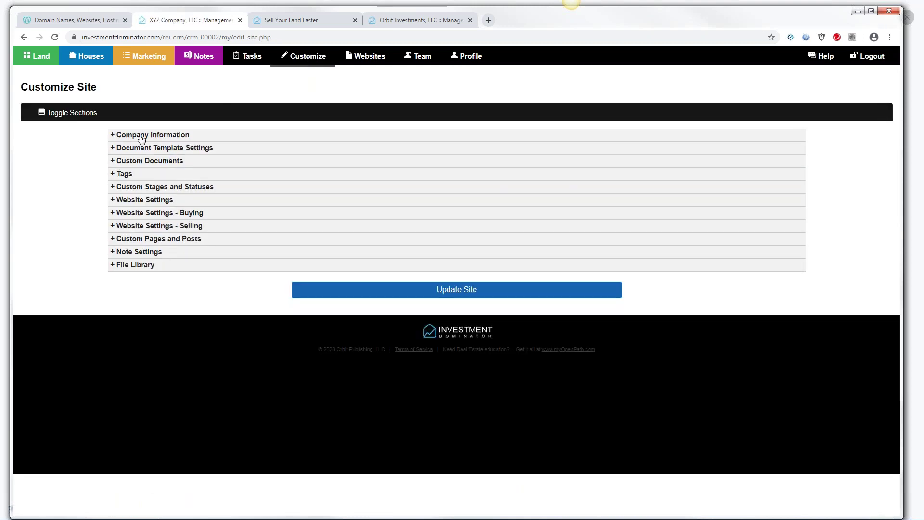
{"action": "left_click", "coordinate": [141, 139]}
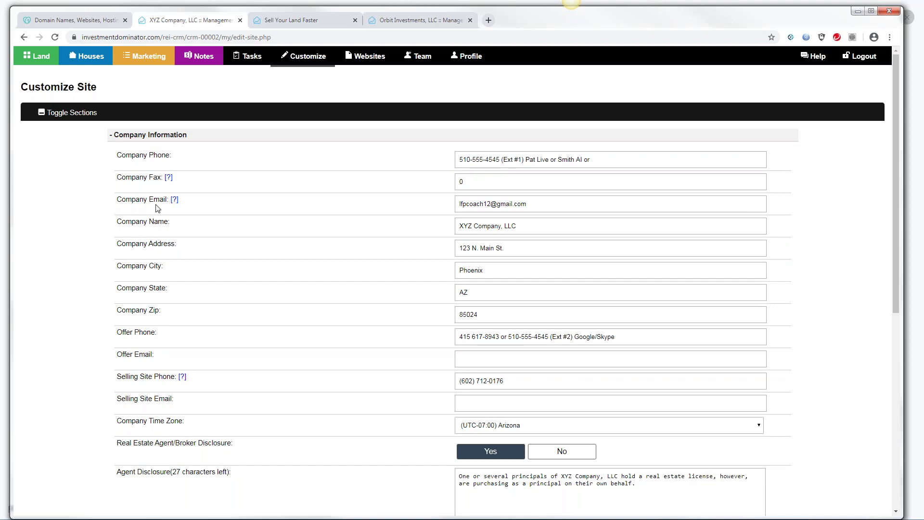
{"action": "left_click_drag", "start_coordinate": [454, 201], "coordinate": [544, 203]}
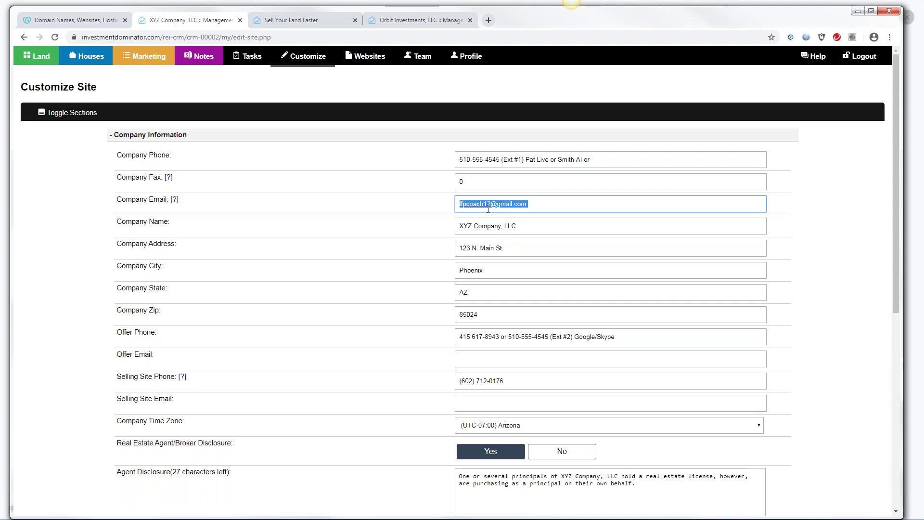
Select the profile's Phone Number, then return to Customize Site with Company Information expanded
{"action": "left_click", "coordinate": [472, 62]}
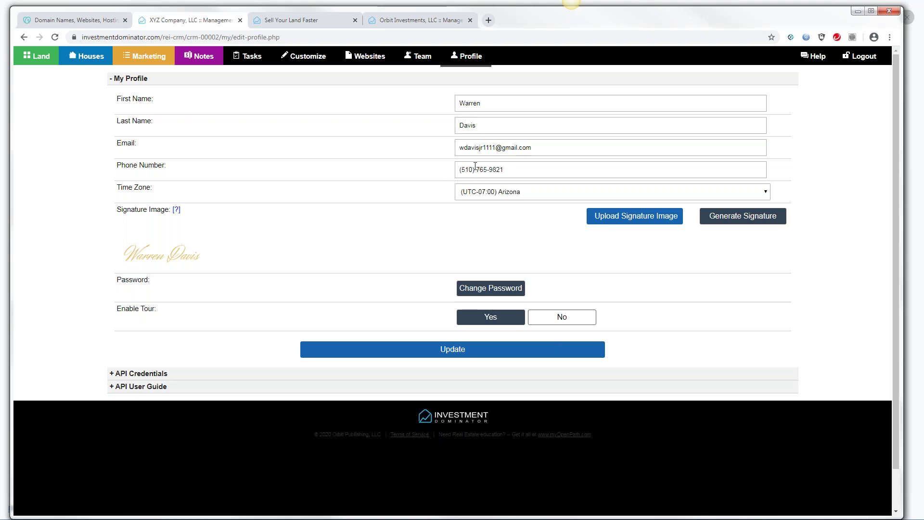
{"action": "left_click_drag", "start_coordinate": [506, 169], "coordinate": [457, 169]}
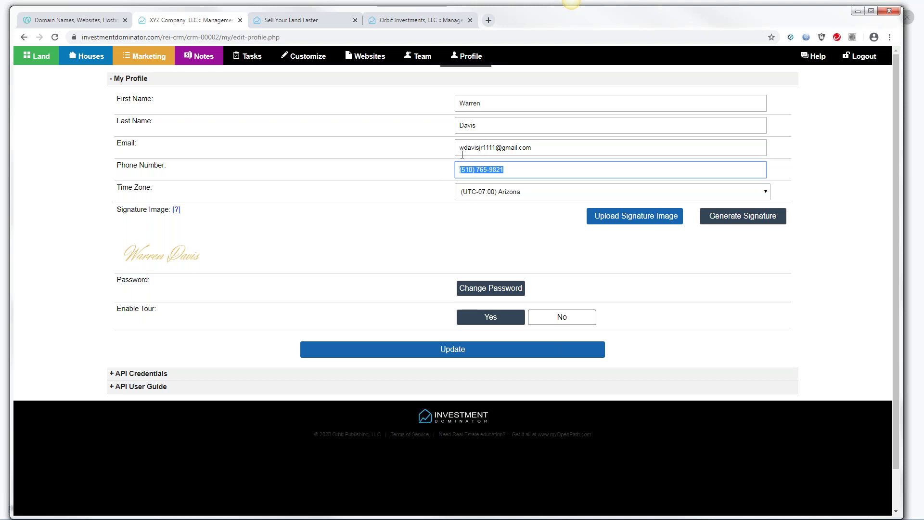
{"action": "left_click", "coordinate": [306, 64]}
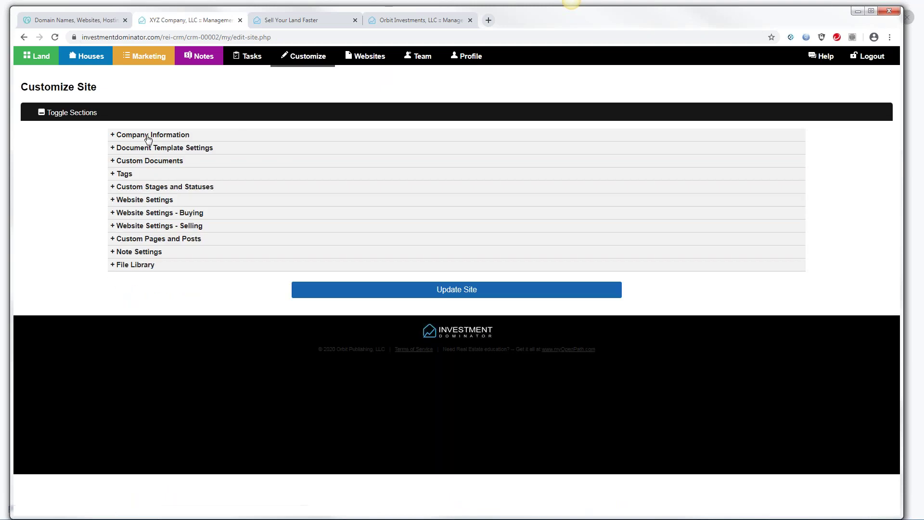
{"action": "left_click", "coordinate": [148, 136]}
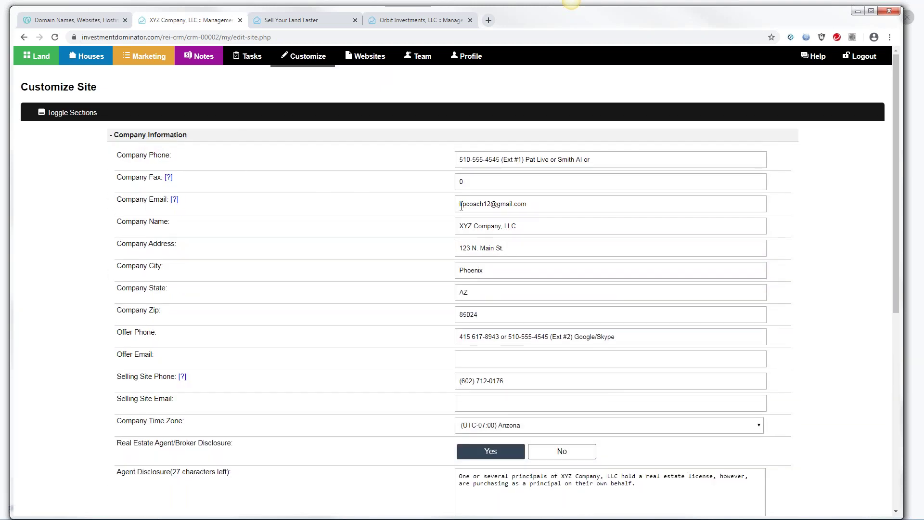
{"action": "left_click_drag", "start_coordinate": [458, 206], "coordinate": [534, 210]}
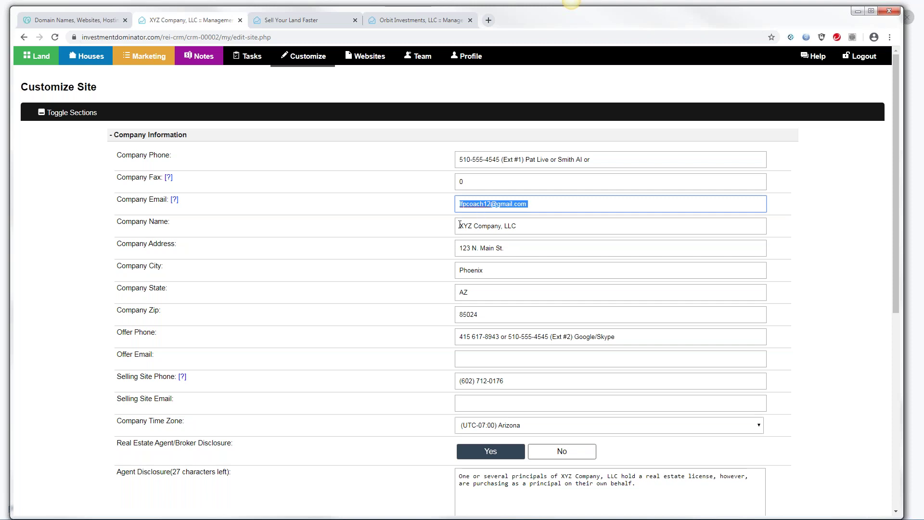
{"action": "left_click_drag", "start_coordinate": [460, 225], "coordinate": [532, 227]}
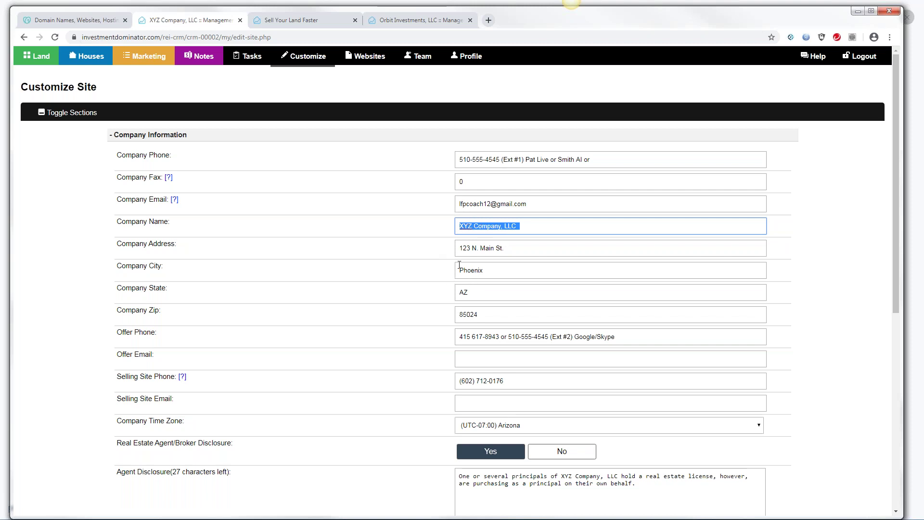
{"action": "left_click_drag", "start_coordinate": [458, 249], "coordinate": [514, 249]}
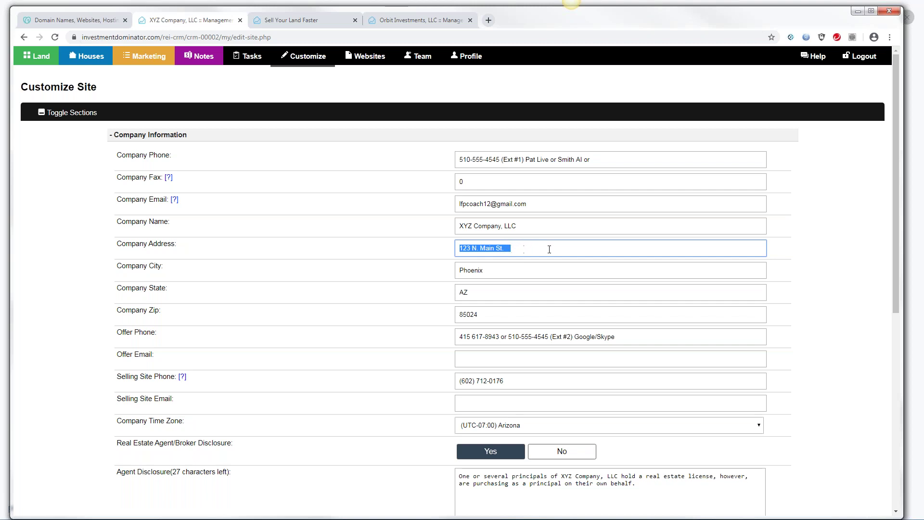
{"action": "left_click", "coordinate": [516, 249]}
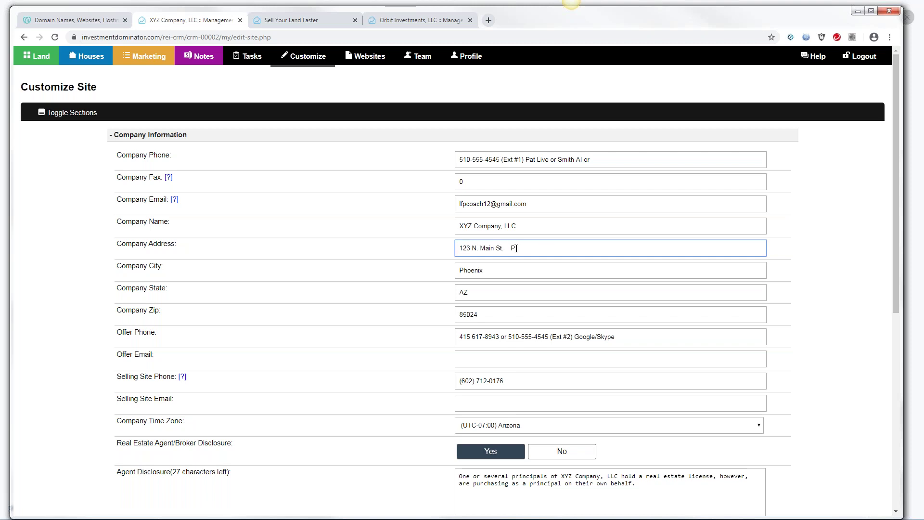
{"action": "type", "text": "P.O."}
{"action": "key", "text": "BackSpace"}
{"action": "key", "text": "BackSpace"}
{"action": "key", "text": "BackSpace"}
{"action": "key", "text": "BackSpace"}
{"action": "key", "text": "BackSpace"}
{"action": "key", "text": "BackSpace"}
{"action": "key", "text": "BackSpace"}
{"action": "key", "text": "BackSpace"}
{"action": "key", "text": "BackSpace"}
{"action": "key", "text": "BackSpace"}
{"action": "key", "text": "BackSpace"}
{"action": "left_click_drag", "start_coordinate": [504, 248], "coordinate": [460, 270]}
{"action": "left_click", "coordinate": [466, 293]}
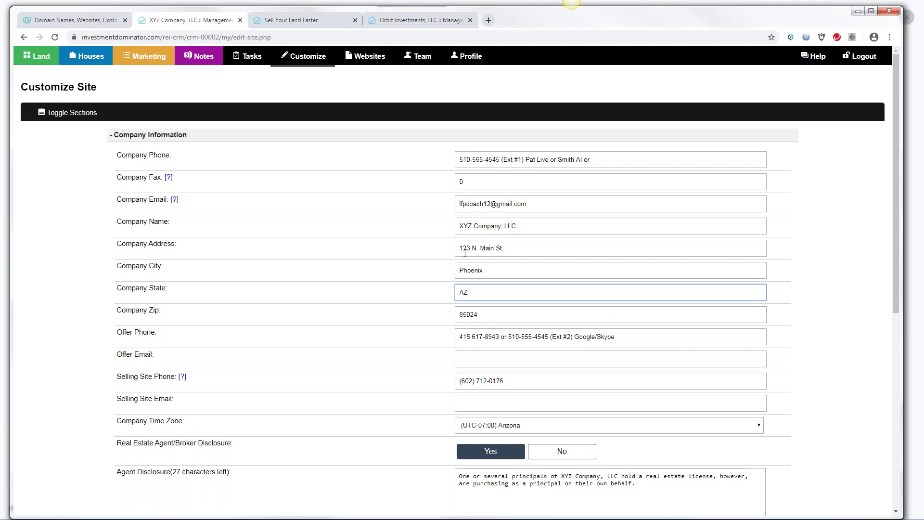
{"action": "left_click_drag", "start_coordinate": [468, 247], "coordinate": [459, 247]}
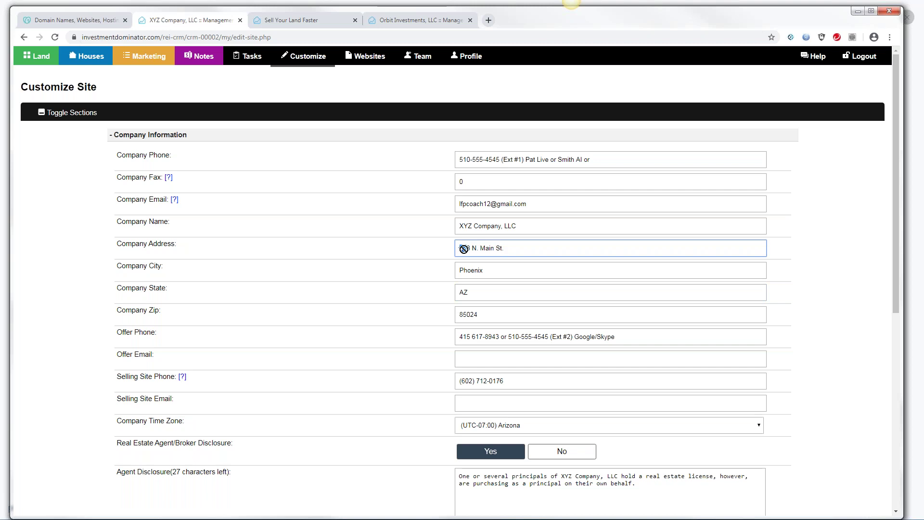
{"action": "left_click", "coordinate": [507, 248]}
{"action": "left_click_drag", "start_coordinate": [505, 248], "coordinate": [460, 246]}
{"action": "left_click_drag", "start_coordinate": [500, 157], "coordinate": [461, 160]}
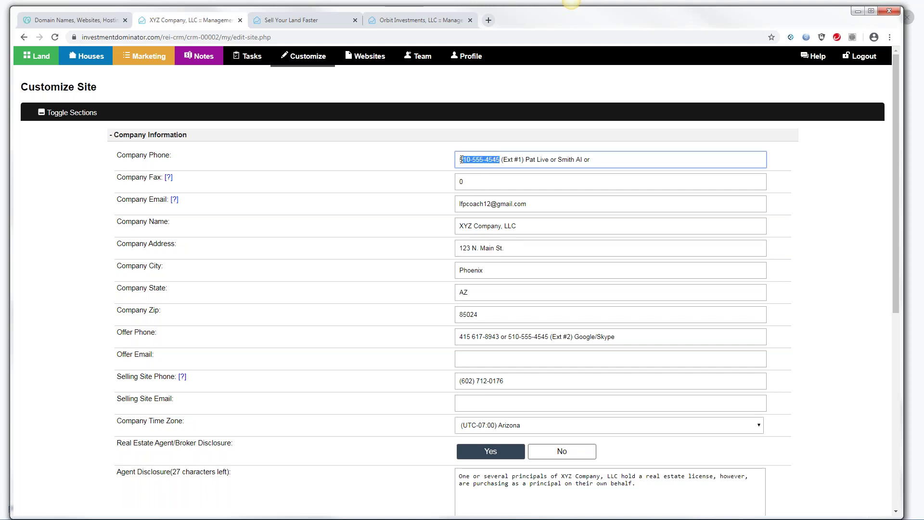
{"action": "left_click", "coordinate": [119, 157]}
{"action": "left_click_drag", "start_coordinate": [120, 158], "coordinate": [178, 161]}
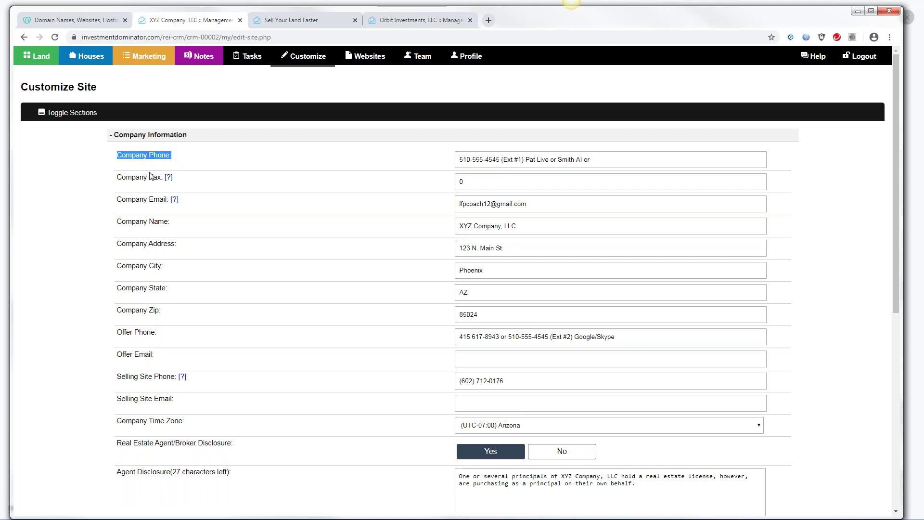
{"action": "left_click_drag", "start_coordinate": [116, 333], "coordinate": [157, 339]}
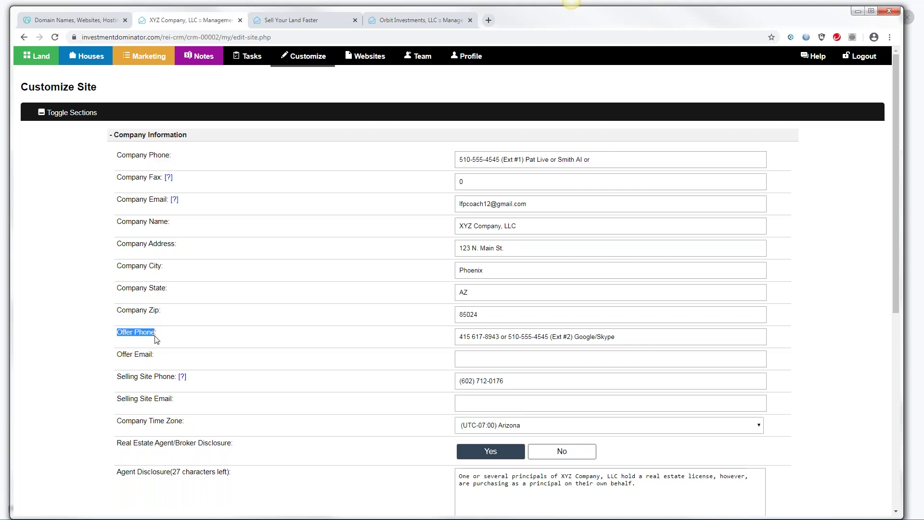
{"action": "left_click", "coordinate": [117, 379]}
{"action": "left_click_drag", "start_coordinate": [117, 379], "coordinate": [188, 384]}
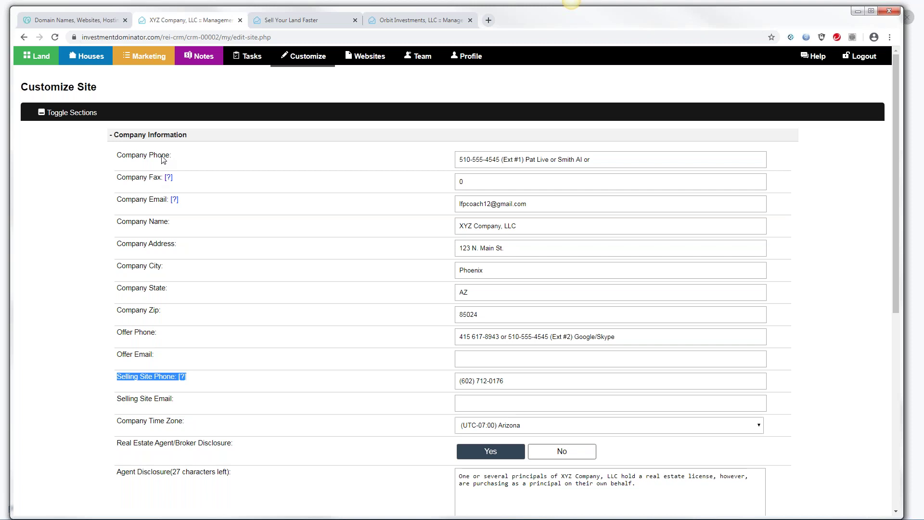
{"action": "left_click_drag", "start_coordinate": [117, 155], "coordinate": [170, 156]}
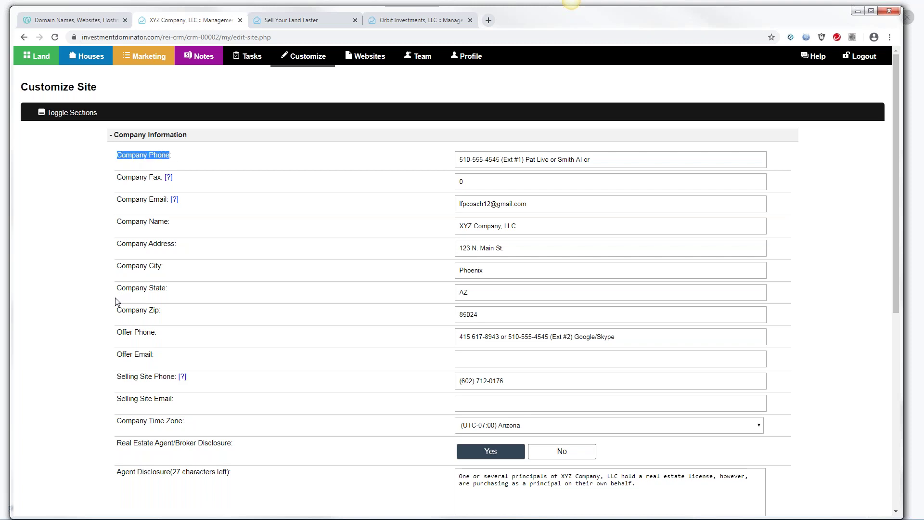
{"action": "left_click_drag", "start_coordinate": [118, 333], "coordinate": [157, 339]}
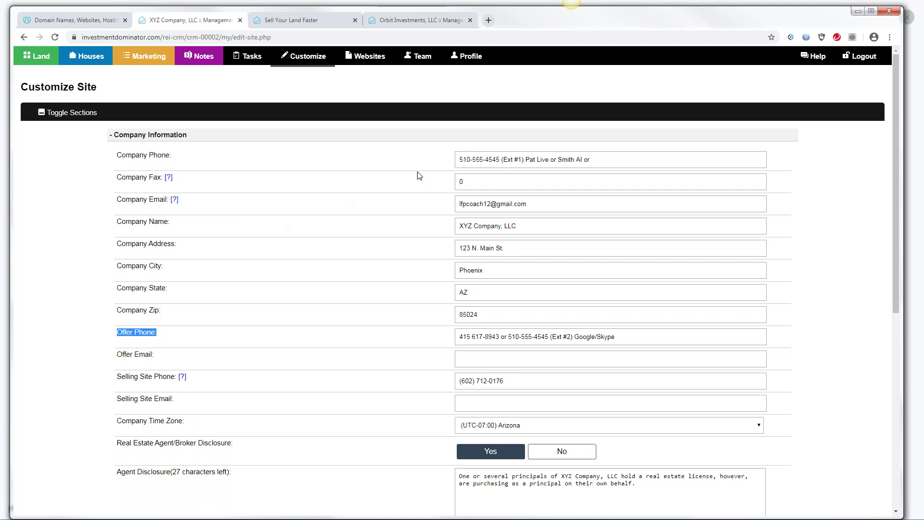
{"action": "left_click_drag", "start_coordinate": [458, 159], "coordinate": [502, 159]}
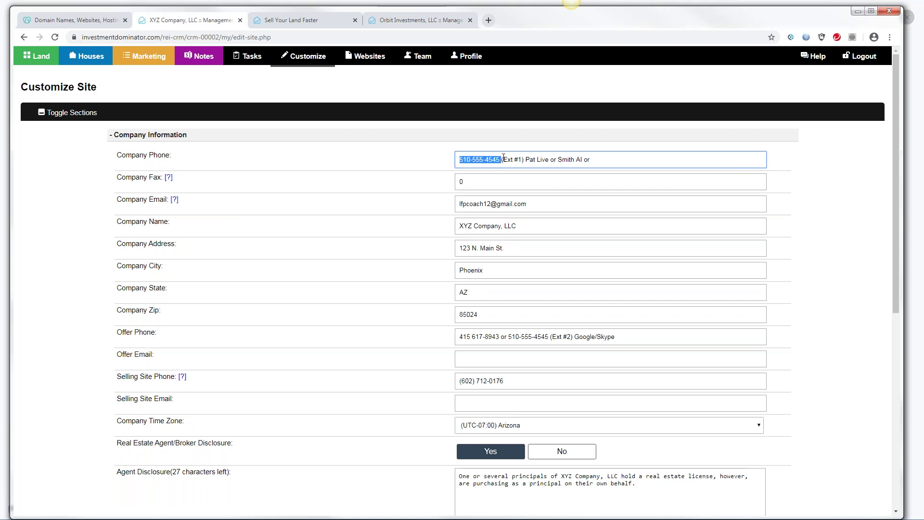
{"action": "left_click_drag", "start_coordinate": [508, 336], "coordinate": [546, 333]}
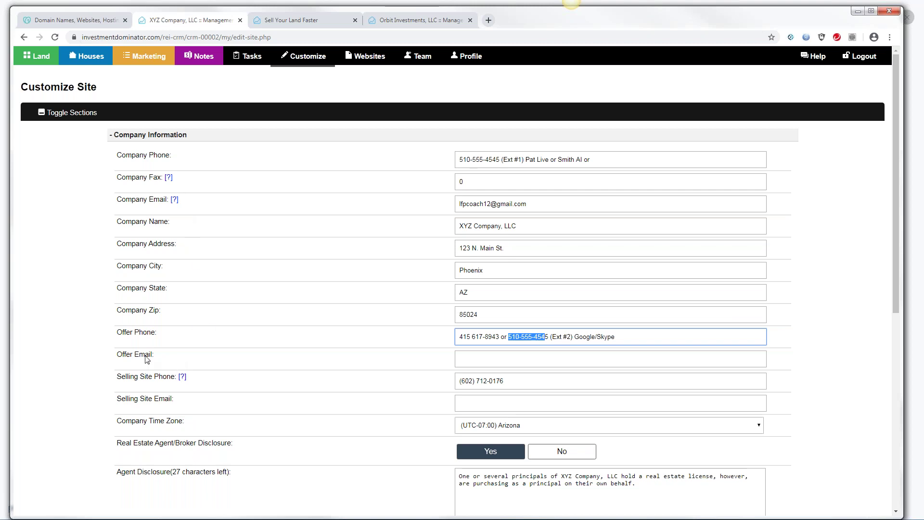
{"action": "left_click_drag", "start_coordinate": [116, 354], "coordinate": [155, 335]}
{"action": "left_click", "coordinate": [155, 335]}
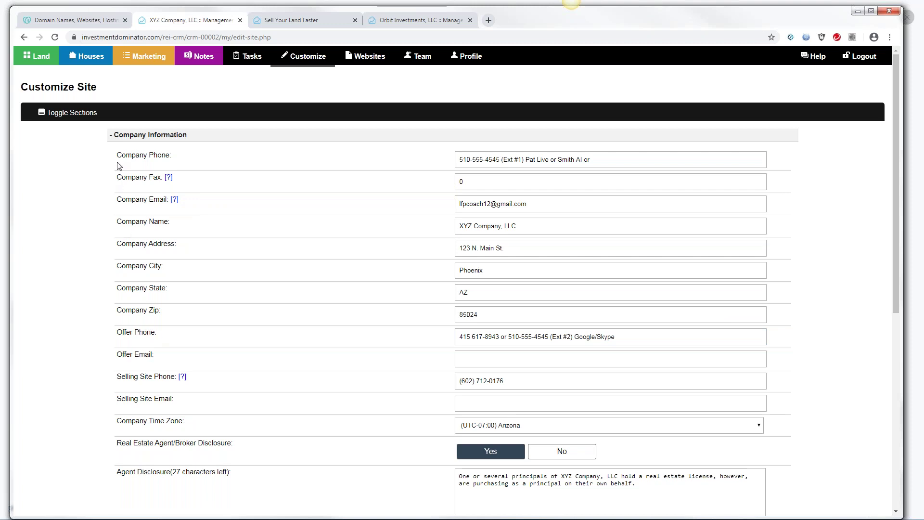
{"action": "left_click_drag", "start_coordinate": [118, 159], "coordinate": [196, 160]}
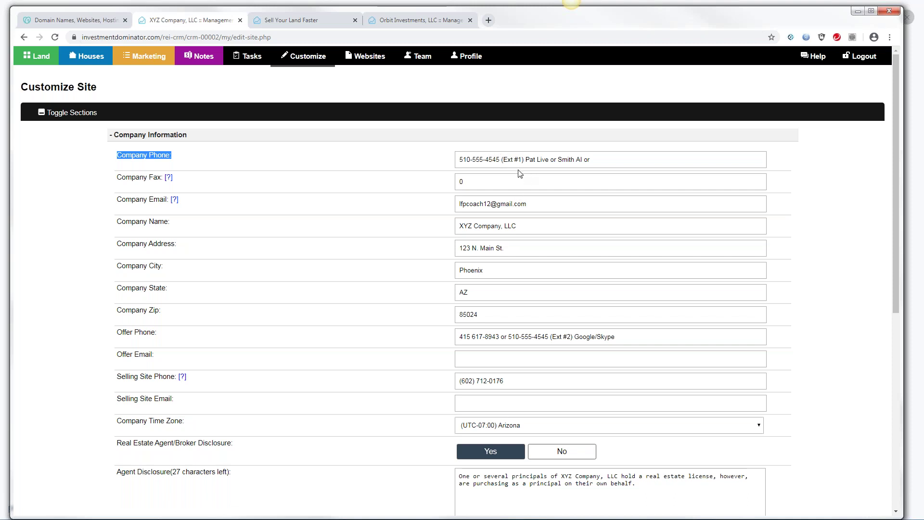
{"action": "left_click_drag", "start_coordinate": [458, 158], "coordinate": [501, 160]}
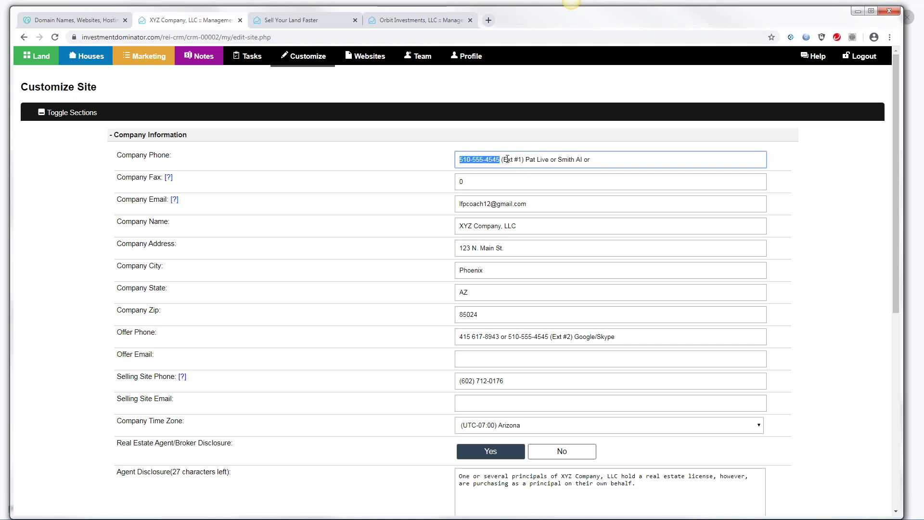
{"action": "left_click_drag", "start_coordinate": [503, 161], "coordinate": [521, 161]}
{"action": "left_click_drag", "start_coordinate": [525, 159], "coordinate": [550, 159]}
{"action": "left_click", "coordinate": [549, 159]}
{"action": "left_click", "coordinate": [548, 160]}
{"action": "left_click_drag", "start_coordinate": [523, 158], "coordinate": [453, 161]}
{"action": "left_click_drag", "start_coordinate": [524, 161], "coordinate": [461, 159]}
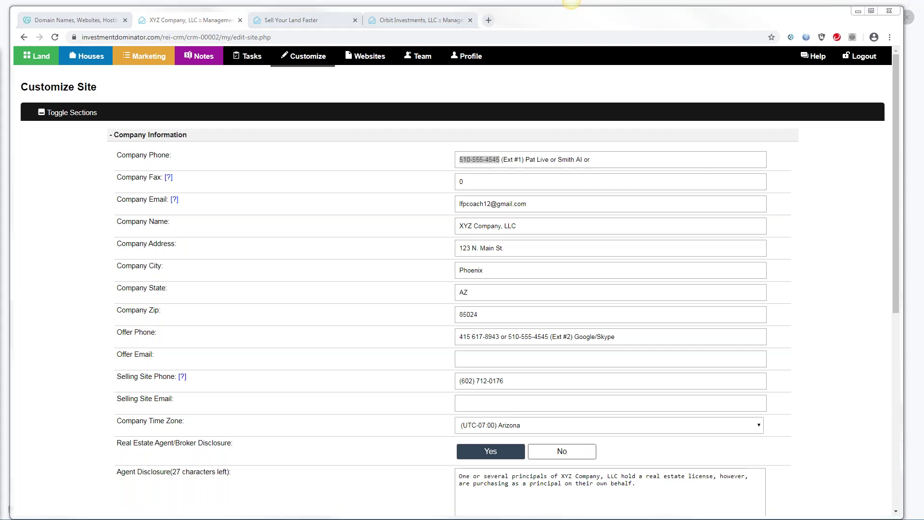
{"action": "left_click_drag", "start_coordinate": [0, 192], "coordinate": [472, 29]}
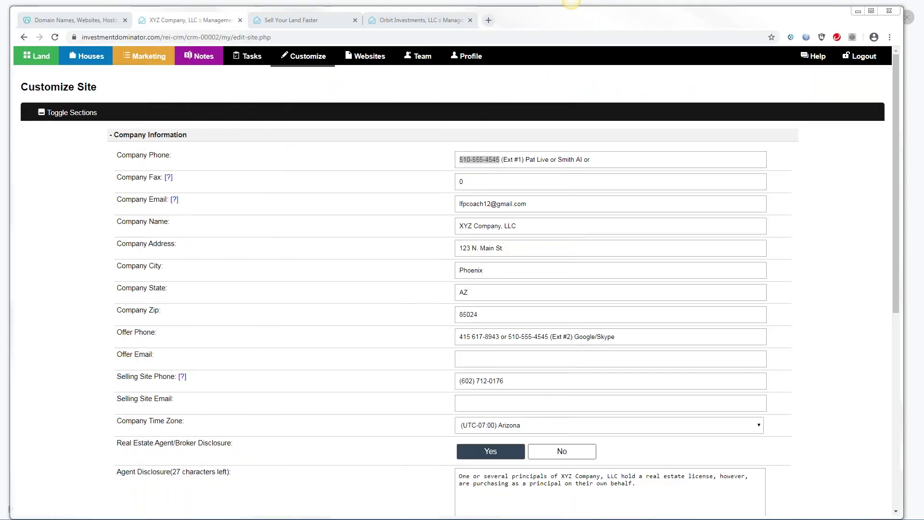
{"action": "left_click_drag", "start_coordinate": [116, 379], "coordinate": [171, 382]}
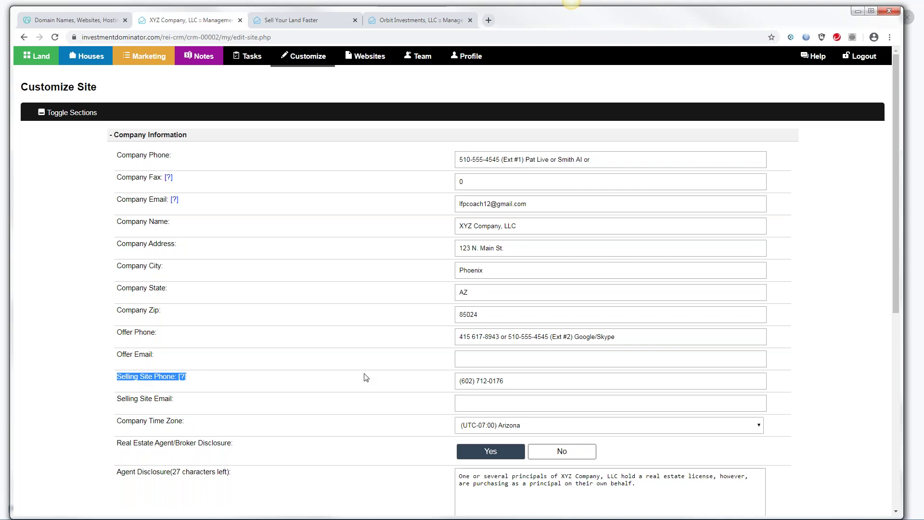
{"action": "left_click_drag", "start_coordinate": [460, 381], "coordinate": [506, 381]}
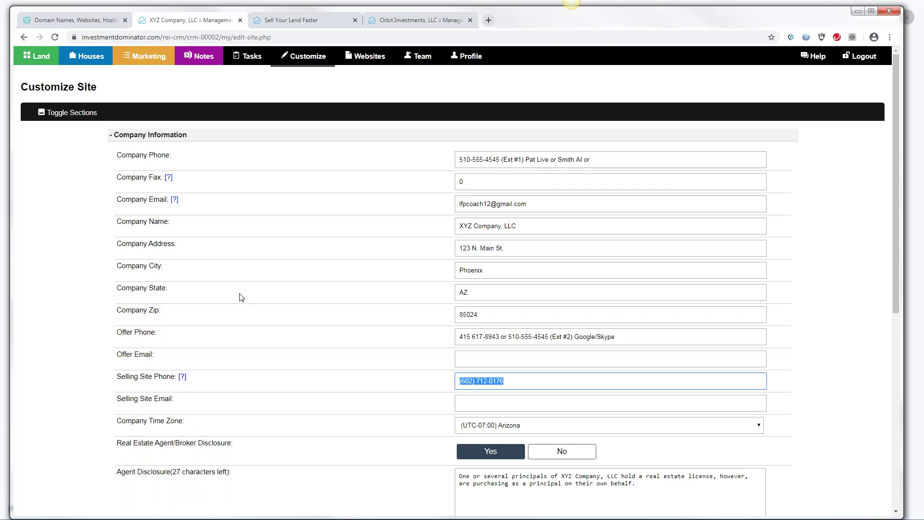
{"action": "key", "text": "alt+Tab"}
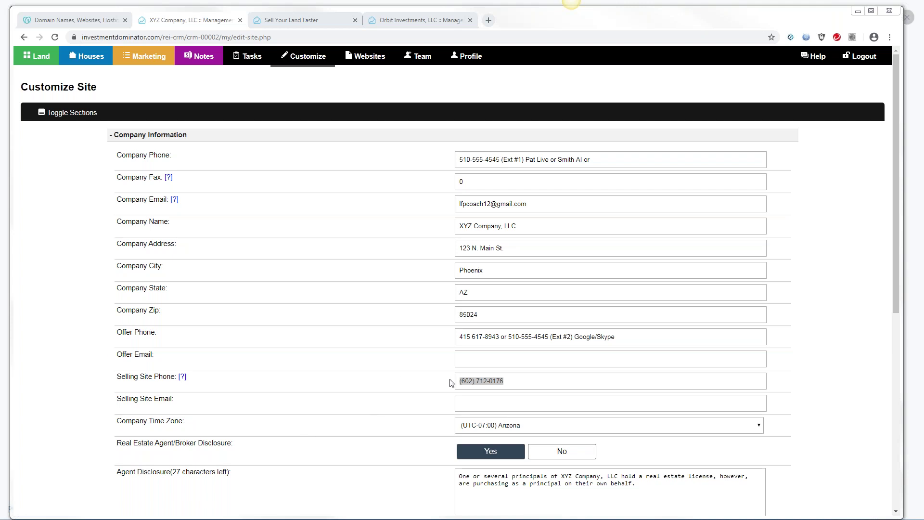
{"action": "left_click", "coordinate": [476, 381]}
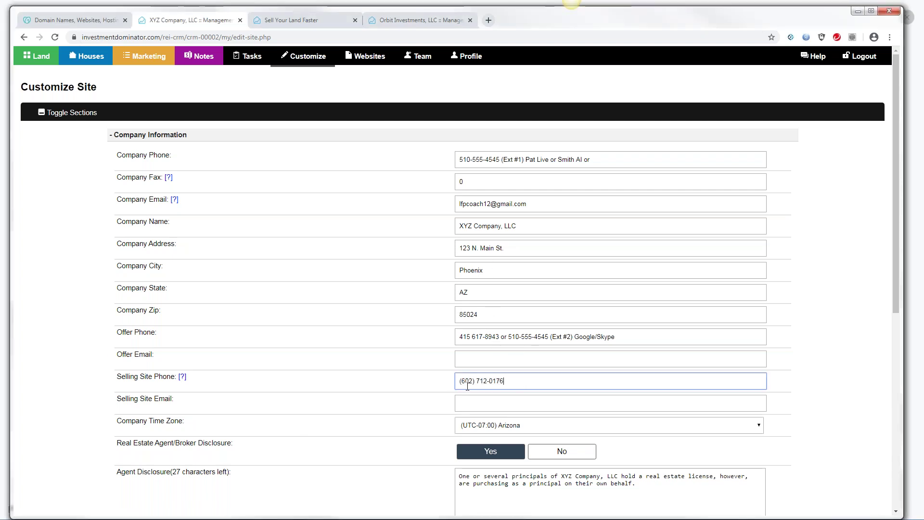
{"action": "left_click_drag", "start_coordinate": [460, 381], "coordinate": [505, 378]}
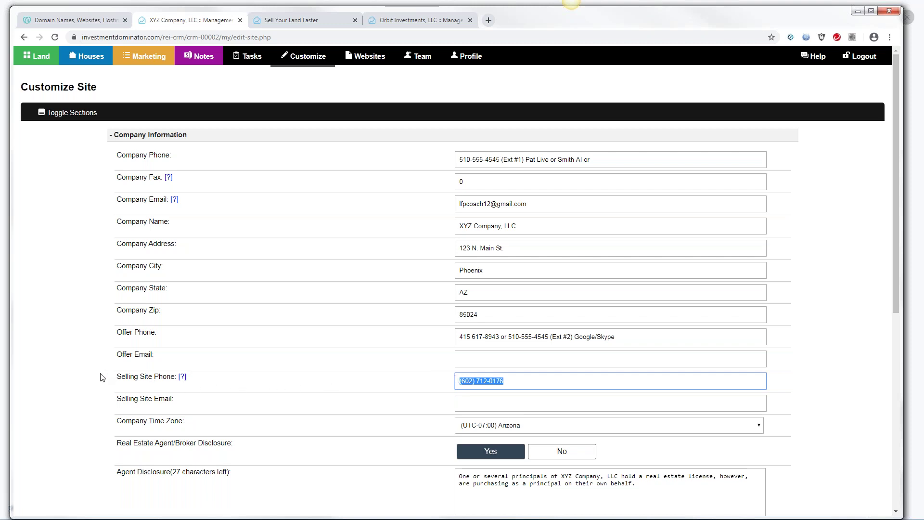
{"action": "left_click_drag", "start_coordinate": [108, 378], "coordinate": [419, 386]}
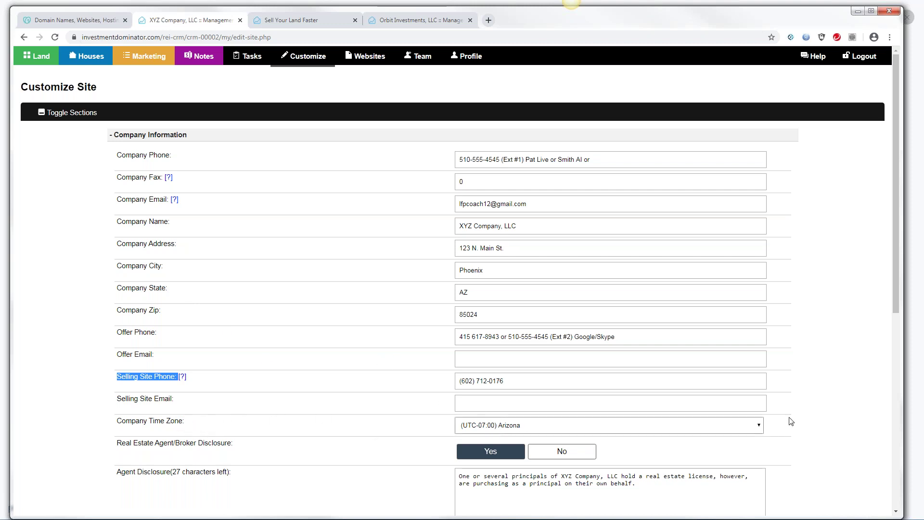
{"action": "left_click", "coordinate": [760, 426]}
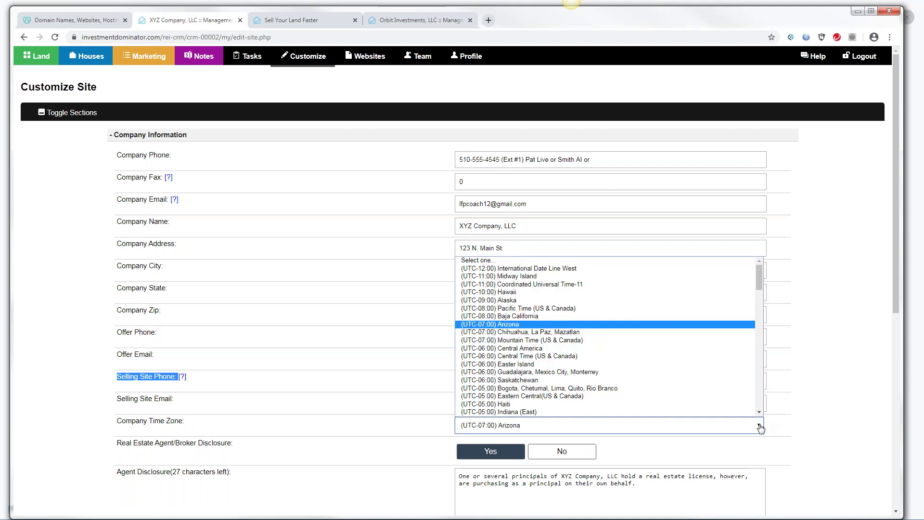
{"action": "left_click", "coordinate": [730, 325]}
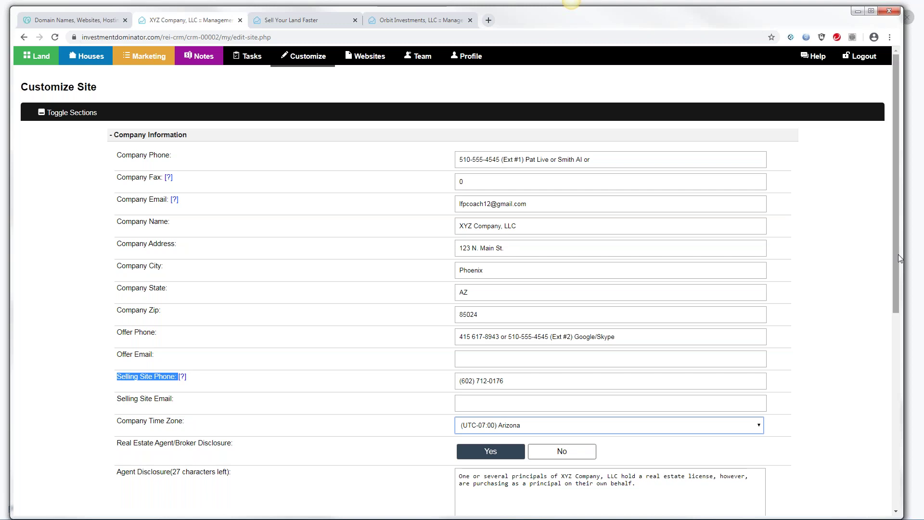
{"action": "scroll", "coordinate": [895, 258], "scroll_direction": "down", "scroll_amount": 2}
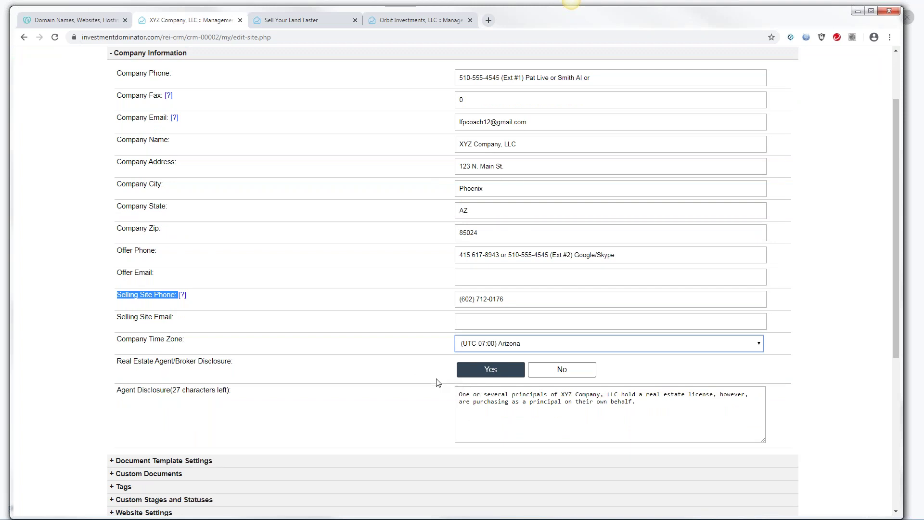
{"action": "left_click", "coordinate": [486, 373]}
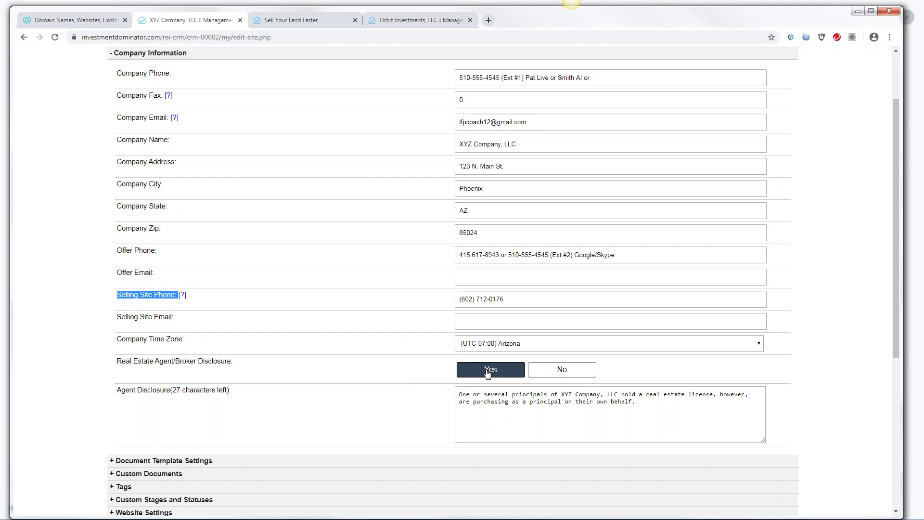
{"action": "left_click", "coordinate": [561, 373]}
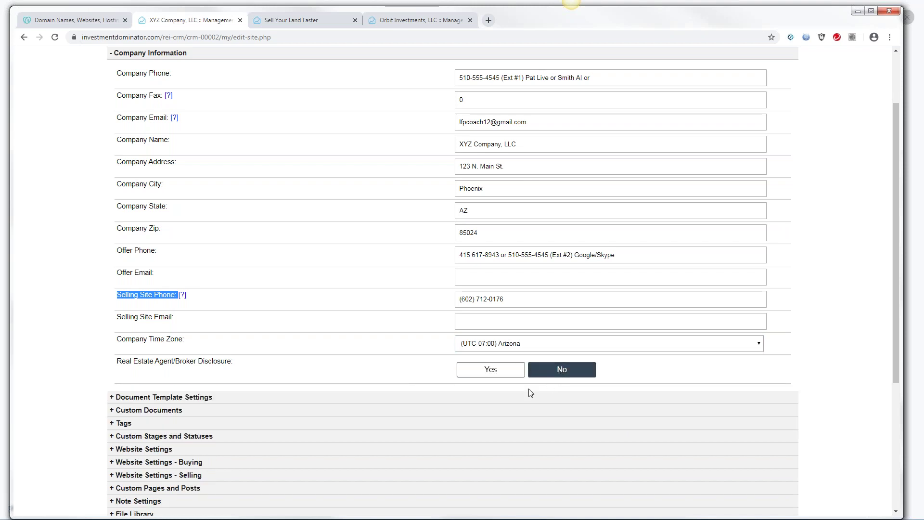
{"action": "left_click", "coordinate": [485, 373]}
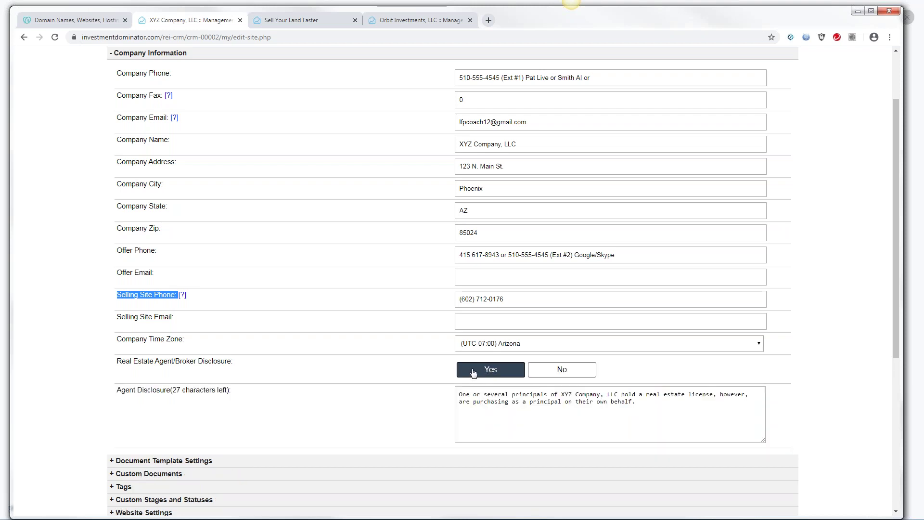
{"action": "left_click_drag", "start_coordinate": [457, 395], "coordinate": [658, 401]}
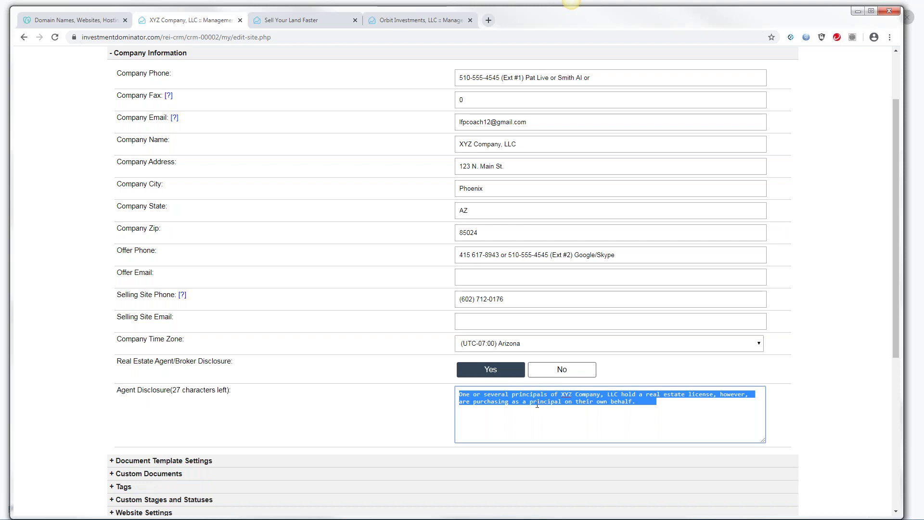
{"action": "left_click_drag", "start_coordinate": [895, 298], "coordinate": [902, 321]}
{"action": "scroll", "coordinate": [415, 428], "scroll_direction": "down", "scroll_amount": 3}
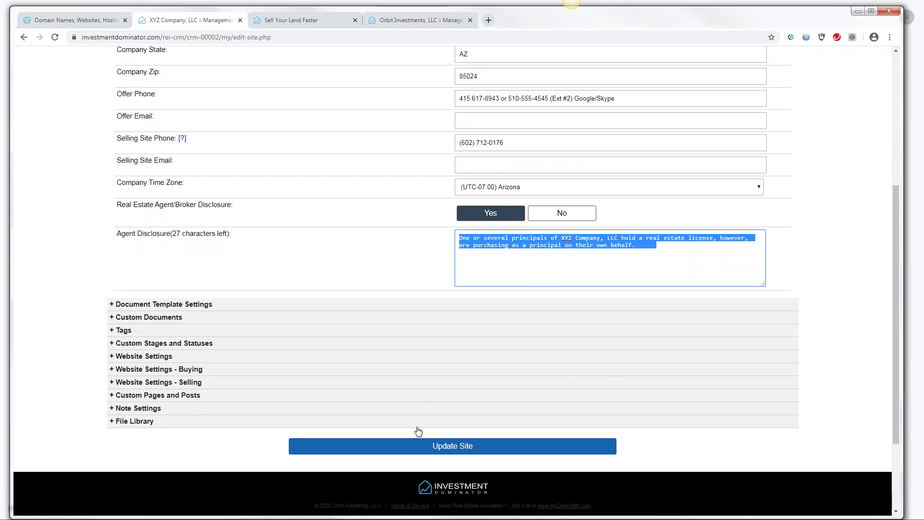
Save the site settings with Update Site and highlight the 'Site is updated.' confirmation
{"action": "left_click", "coordinate": [449, 446]}
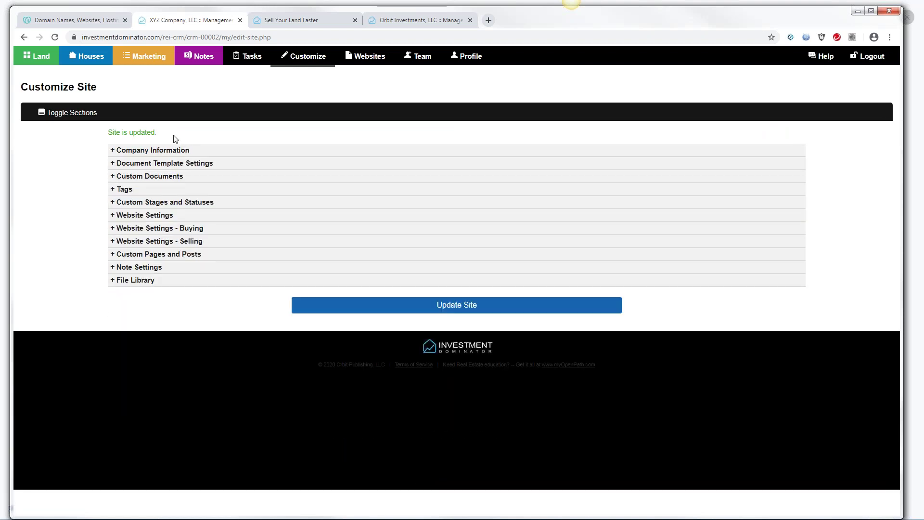
{"action": "left_click_drag", "start_coordinate": [156, 133], "coordinate": [110, 131]}
{"action": "left_click", "coordinate": [172, 136]}
Reopen Customize Site, expand Company Information and highlight the second Offer Phone number
{"action": "left_click", "coordinate": [470, 56]}
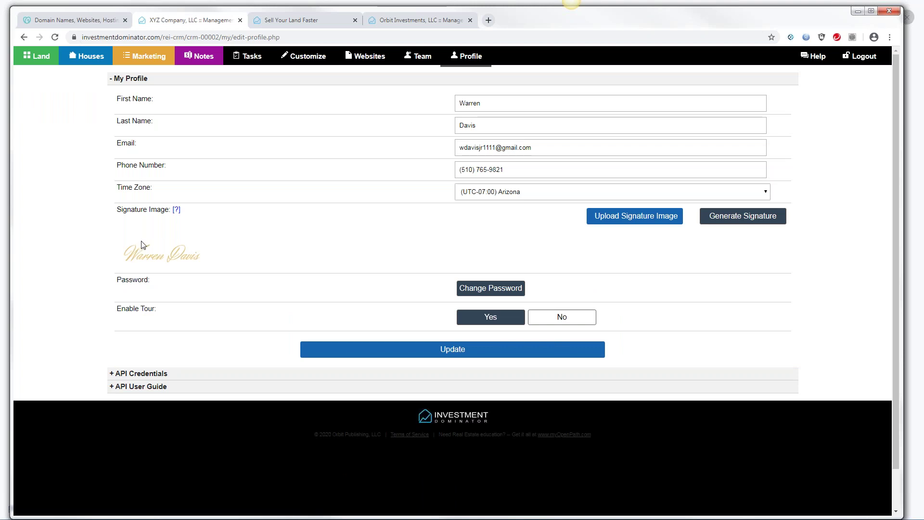
{"action": "left_click", "coordinate": [316, 59]}
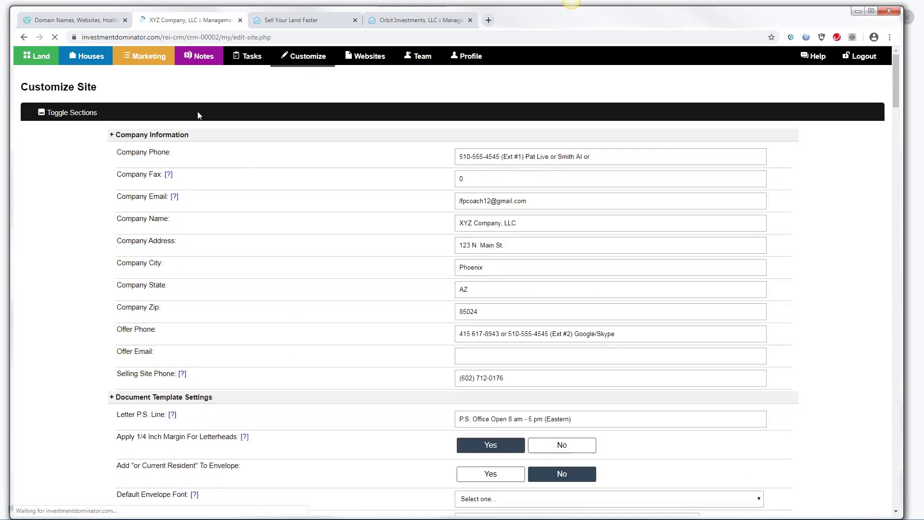
{"action": "left_click", "coordinate": [151, 135]}
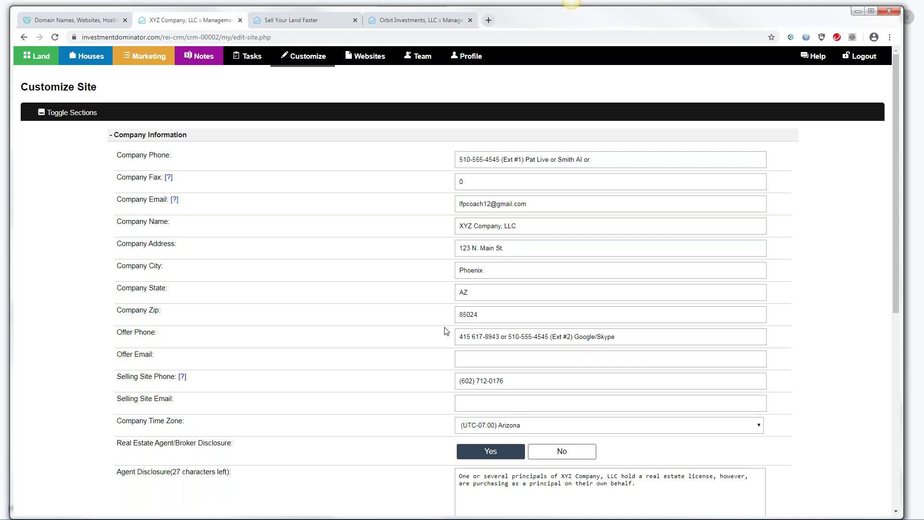
{"action": "triple_click", "coordinate": [124, 337]}
{"action": "left_click_drag", "start_coordinate": [509, 336], "coordinate": [546, 340]}
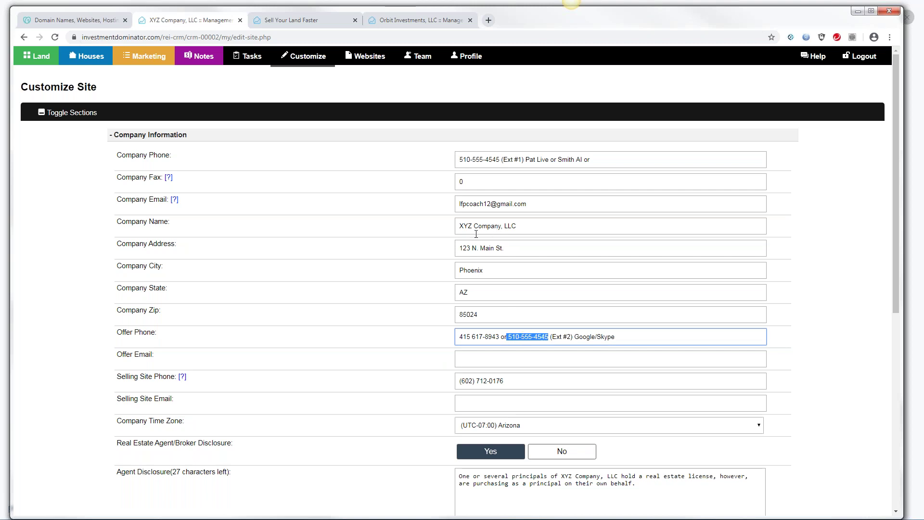
Highlight the Selling Site Phone, Offer Phone and Company Phone entries, then reload Customize Site
{"action": "left_click_drag", "start_coordinate": [461, 379], "coordinate": [508, 382]}
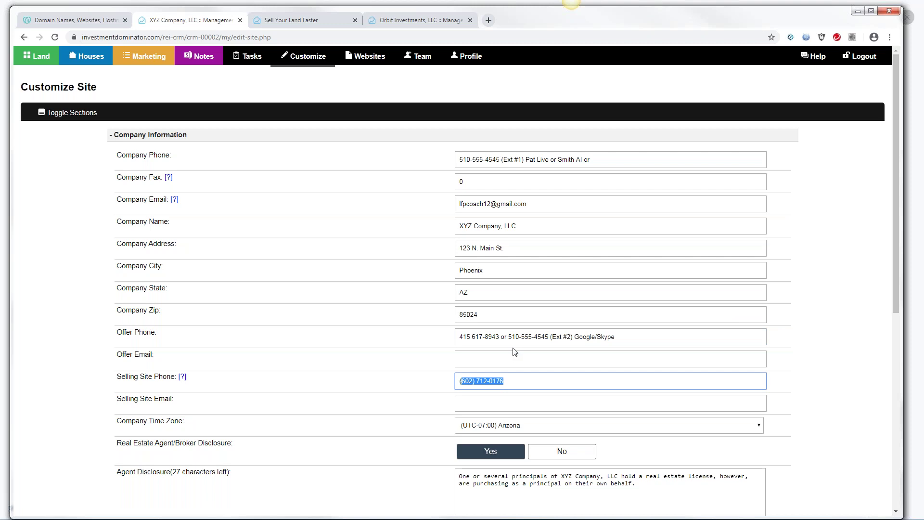
{"action": "left_click_drag", "start_coordinate": [511, 337], "coordinate": [549, 338]}
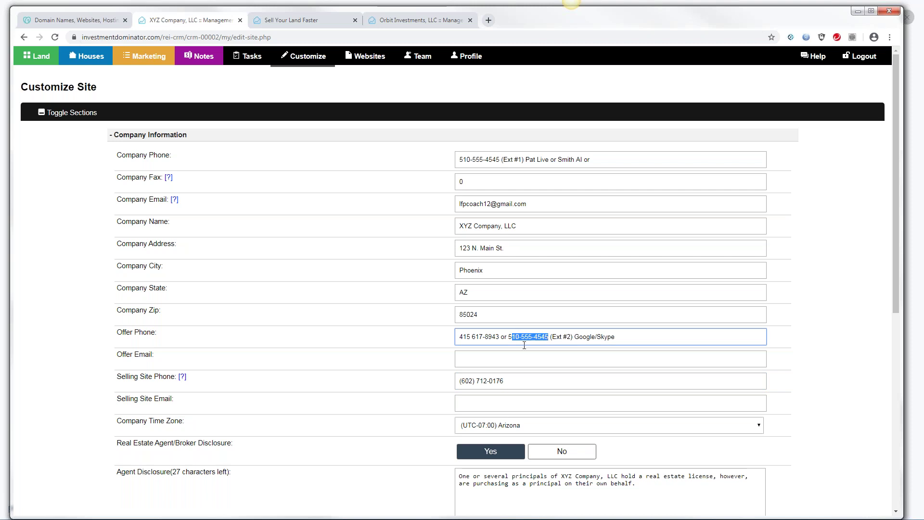
{"action": "left_click_drag", "start_coordinate": [163, 332], "coordinate": [119, 335]}
{"action": "left_click_drag", "start_coordinate": [171, 157], "coordinate": [124, 157]}
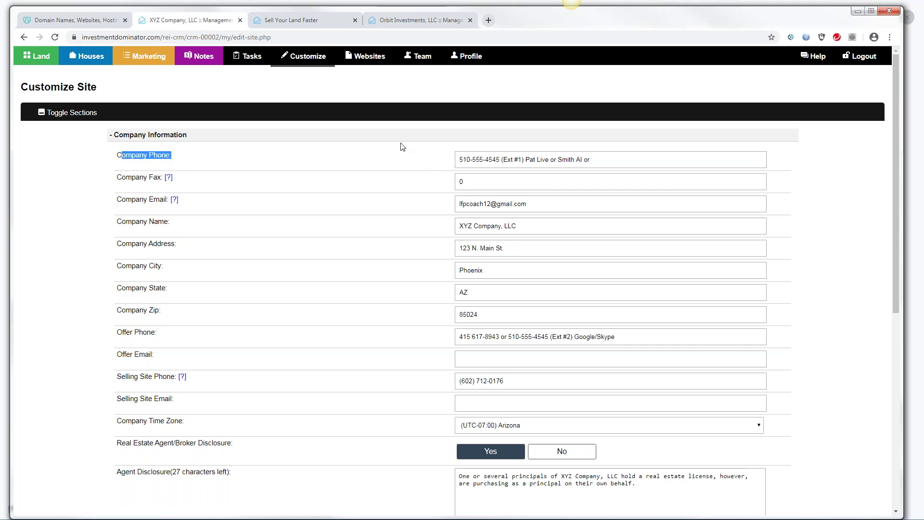
{"action": "left_click", "coordinate": [306, 63]}
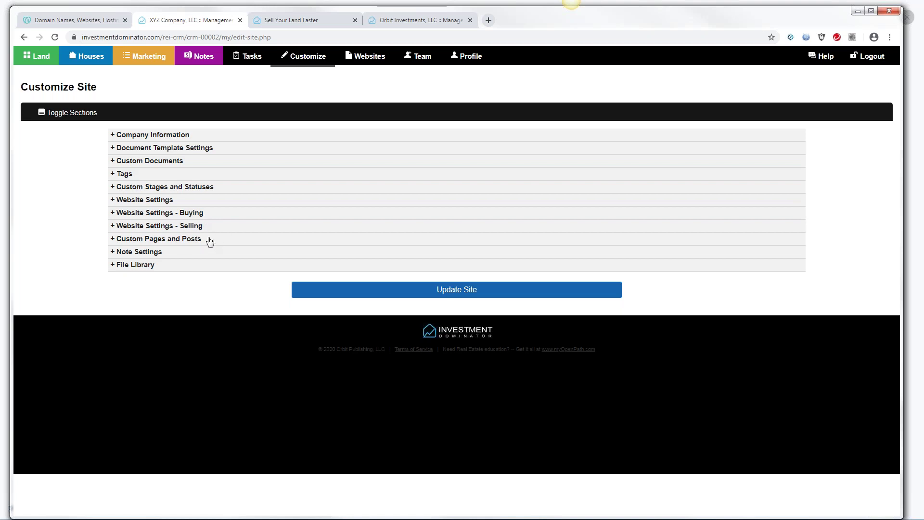
Expand and collapse the Website Settings - Buying and Selling sections
{"action": "left_click", "coordinate": [193, 218]}
{"action": "left_click", "coordinate": [192, 217]}
{"action": "left_click", "coordinate": [192, 229]}
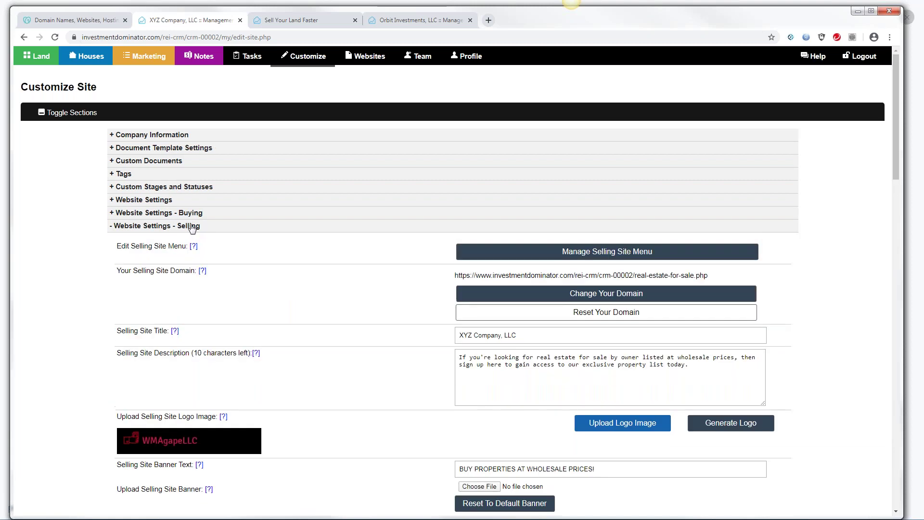
{"action": "left_click", "coordinate": [192, 216]}
{"action": "left_click", "coordinate": [193, 216]}
Visit the GoDaddy and Sell Your Land Faster tabs, then open Orbit Investments' site settings
{"action": "left_click", "coordinate": [76, 20]}
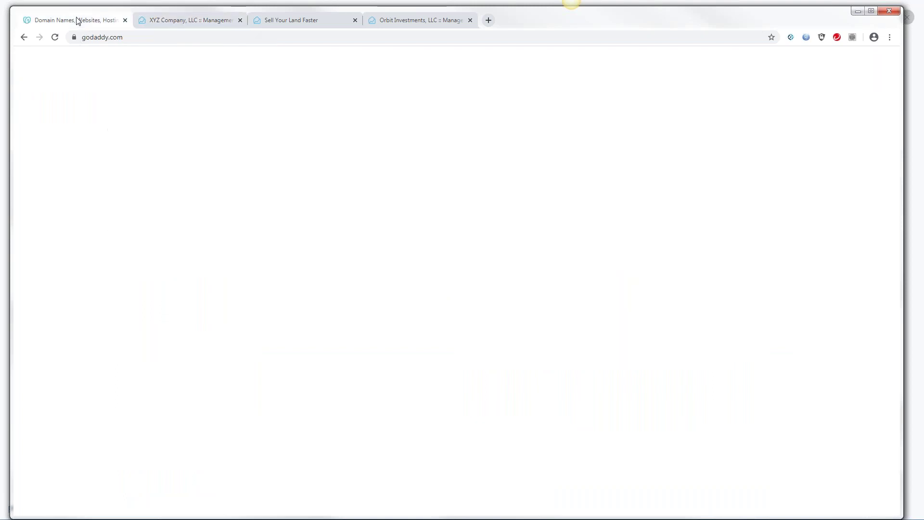
{"action": "left_click", "coordinate": [291, 25]}
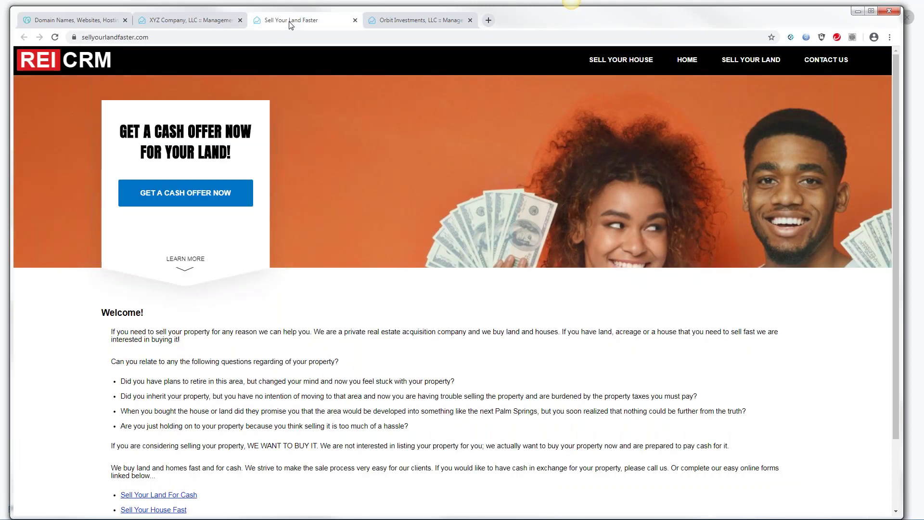
{"action": "left_click", "coordinate": [394, 24]}
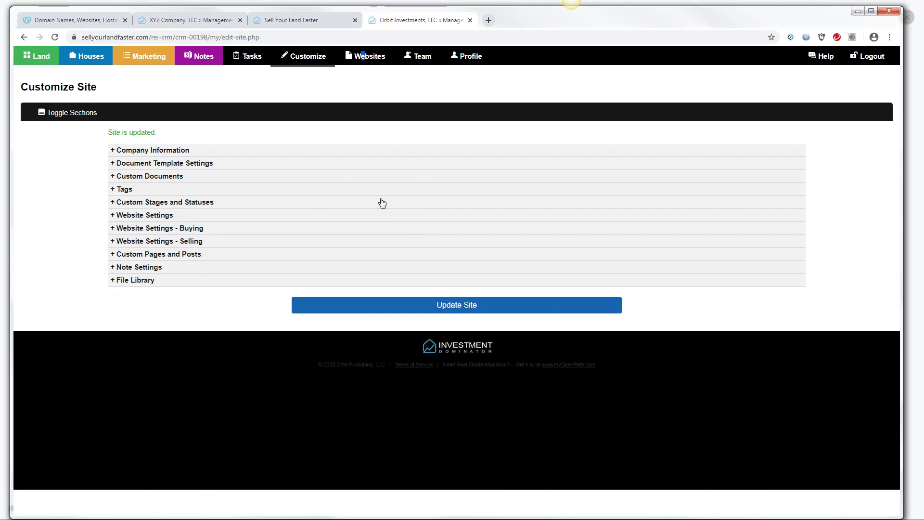
{"action": "left_click", "coordinate": [188, 229]}
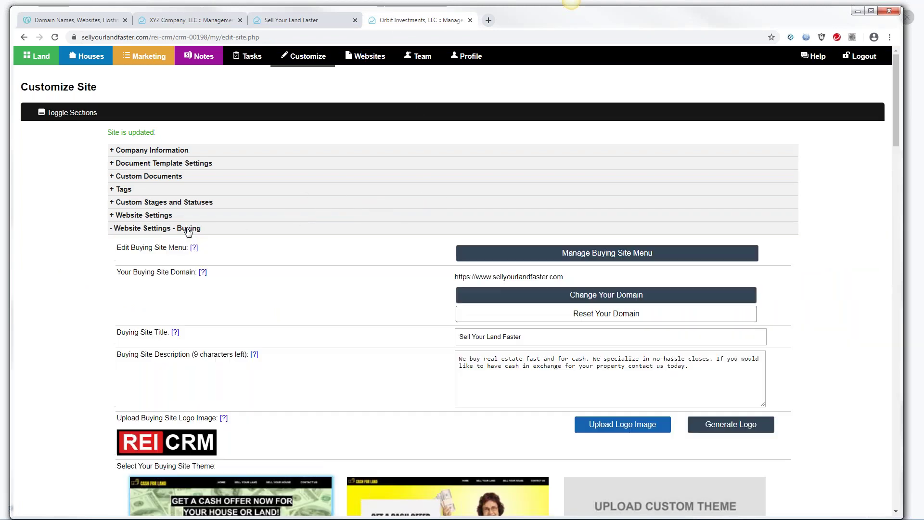
{"action": "left_click", "coordinate": [188, 230]}
{"action": "left_click", "coordinate": [188, 241]}
{"action": "left_click", "coordinate": [186, 242]}
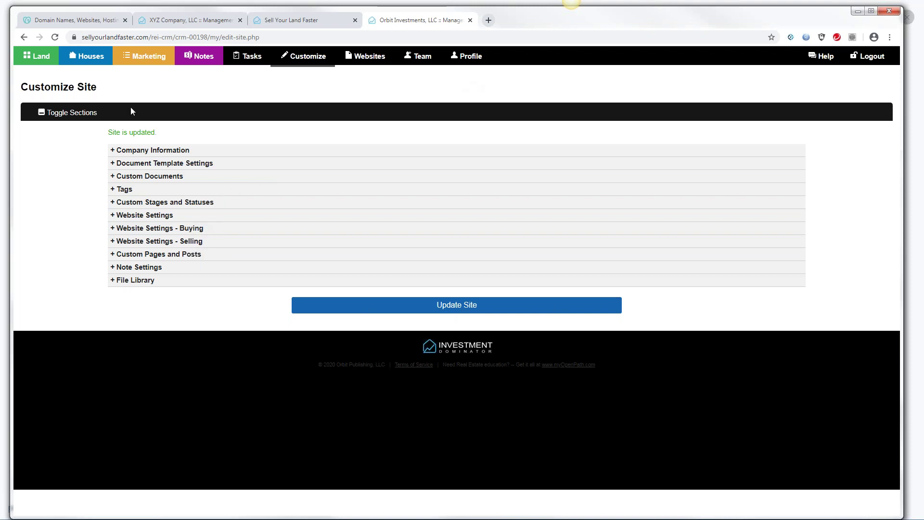
{"action": "left_click", "coordinate": [92, 22]}
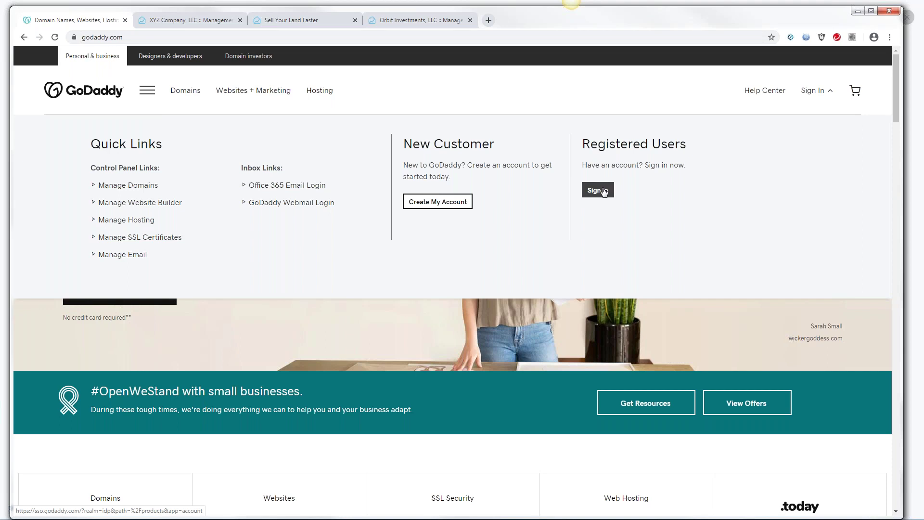
Load GoDaddy's sign-in page, then open the Support Center from the XYZ Company site
{"action": "left_click", "coordinate": [603, 193]}
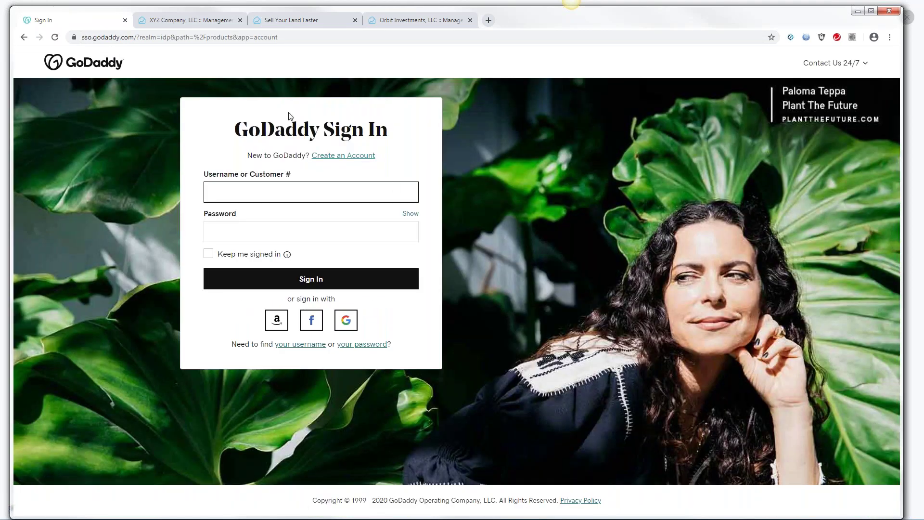
{"action": "left_click", "coordinate": [184, 21]}
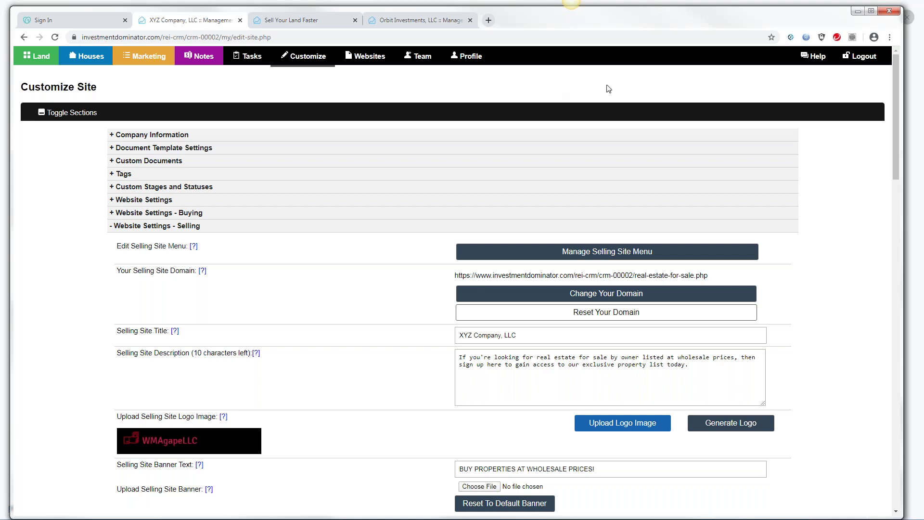
{"action": "left_click", "coordinate": [817, 58]}
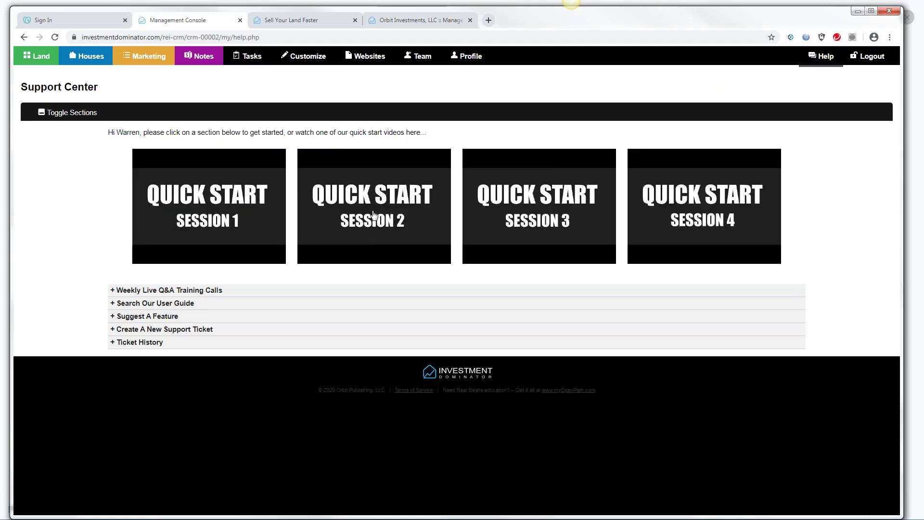
Search the Investment Dominator user guide for 'custom domains'
{"action": "left_click", "coordinate": [150, 303]}
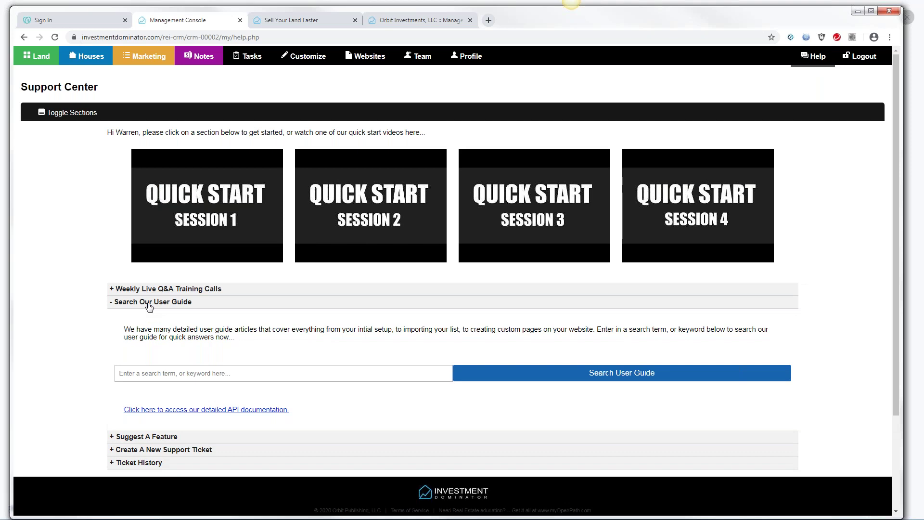
{"action": "left_click", "coordinate": [127, 376]}
{"action": "type", "text": "custom domains"}
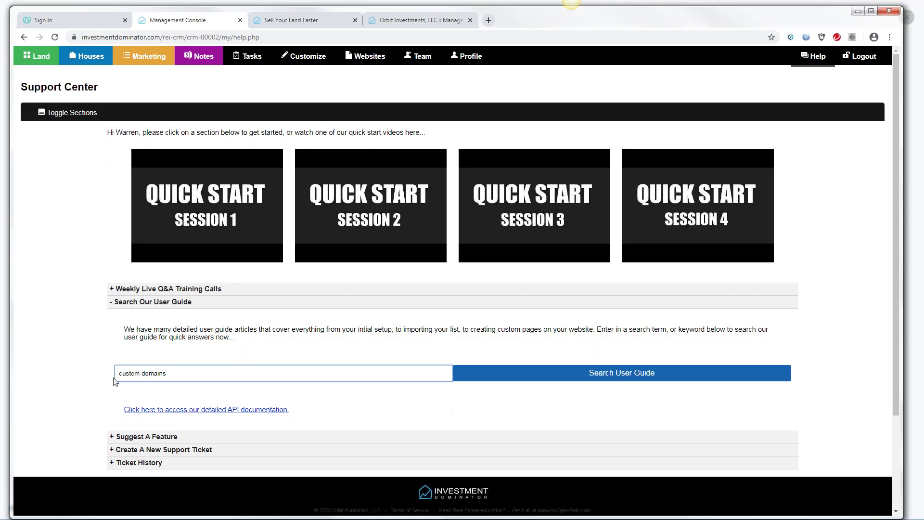
{"action": "left_click_drag", "start_coordinate": [117, 375], "coordinate": [167, 376]}
{"action": "left_click", "coordinate": [610, 377]}
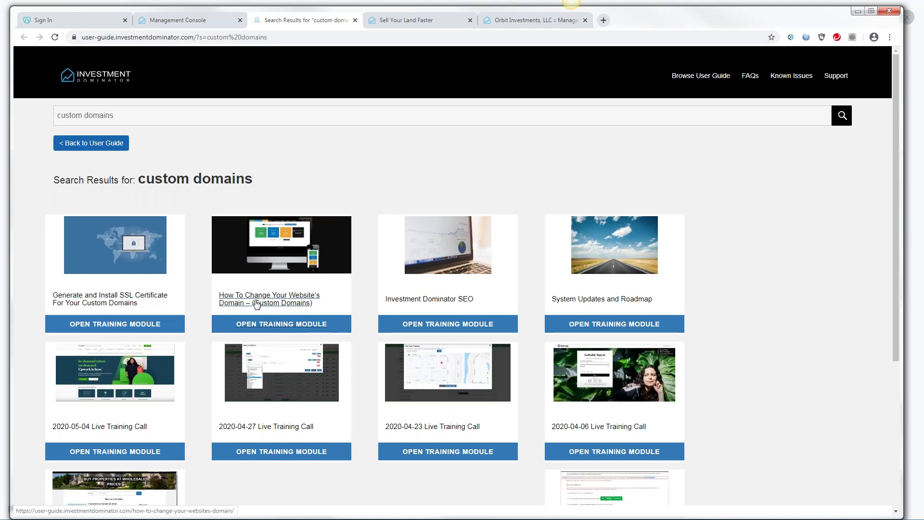
Read 'How To Change Your Website's Domain', noting goDaddy.com as registrar, then return to GoDaddy sign-in
{"action": "left_click", "coordinate": [262, 303]}
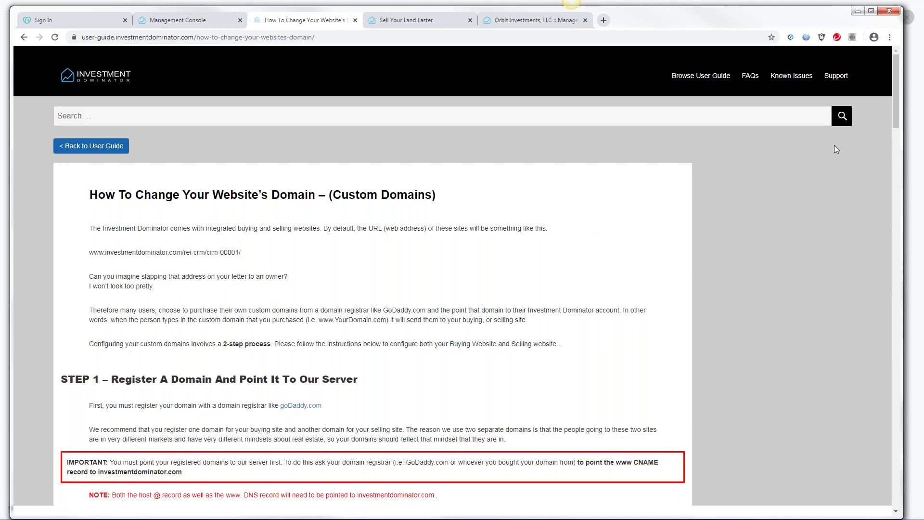
{"action": "left_click_drag", "start_coordinate": [894, 117], "coordinate": [913, 163]}
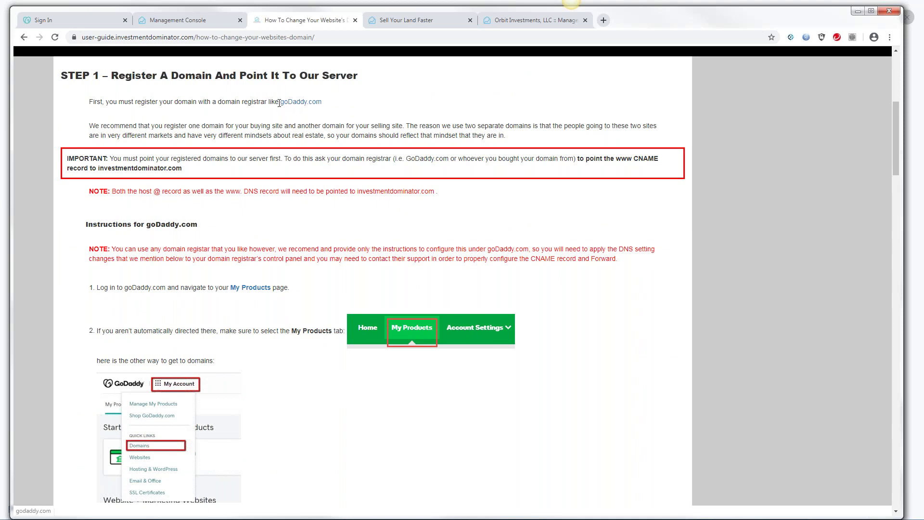
{"action": "left_click_drag", "start_coordinate": [280, 103], "coordinate": [322, 109]}
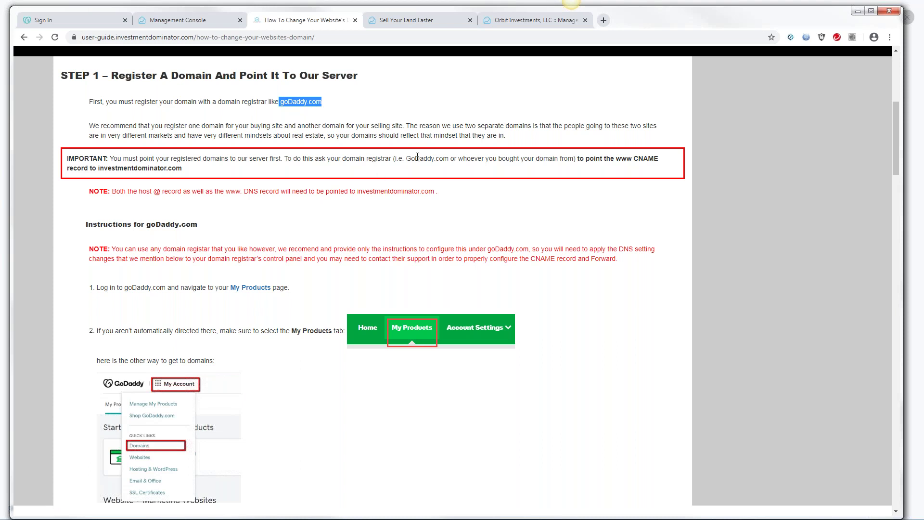
{"action": "left_click", "coordinate": [94, 25]}
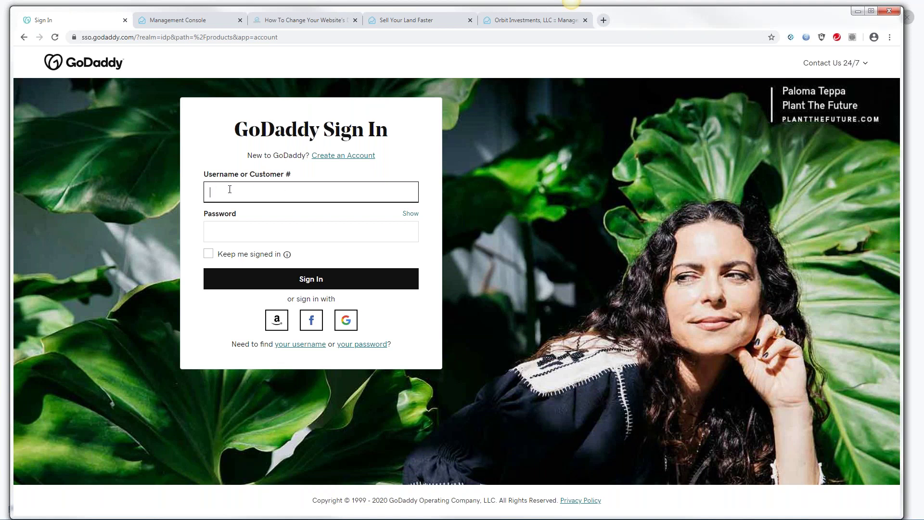
Enter the account e-mail as the GoDaddy username and return to the domain guide article
{"action": "left_click", "coordinate": [304, 21]}
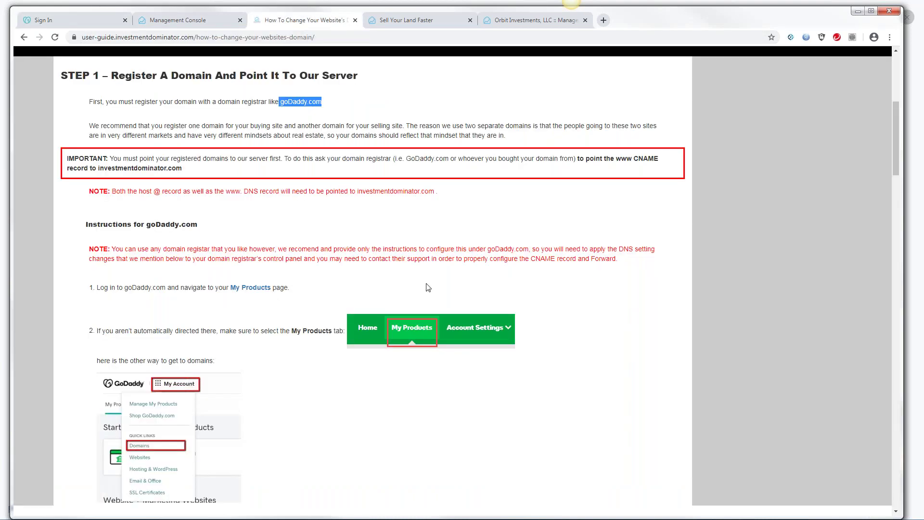
Read step 2's My Products instruction, then go to the GoDaddy sign-in Password field
{"action": "left_click_drag", "start_coordinate": [892, 134], "coordinate": [896, 146]}
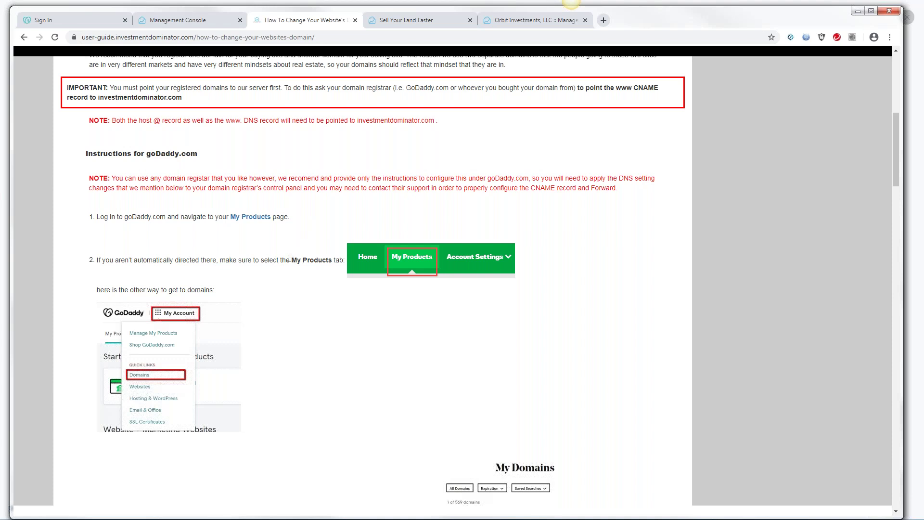
{"action": "left_click_drag", "start_coordinate": [291, 260], "coordinate": [329, 260]}
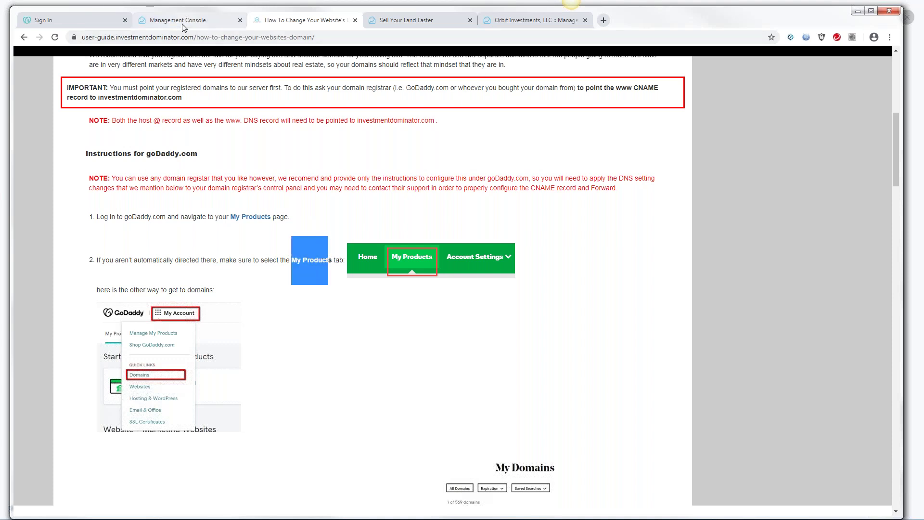
{"action": "left_click", "coordinate": [91, 22]}
{"action": "left_click", "coordinate": [220, 231]}
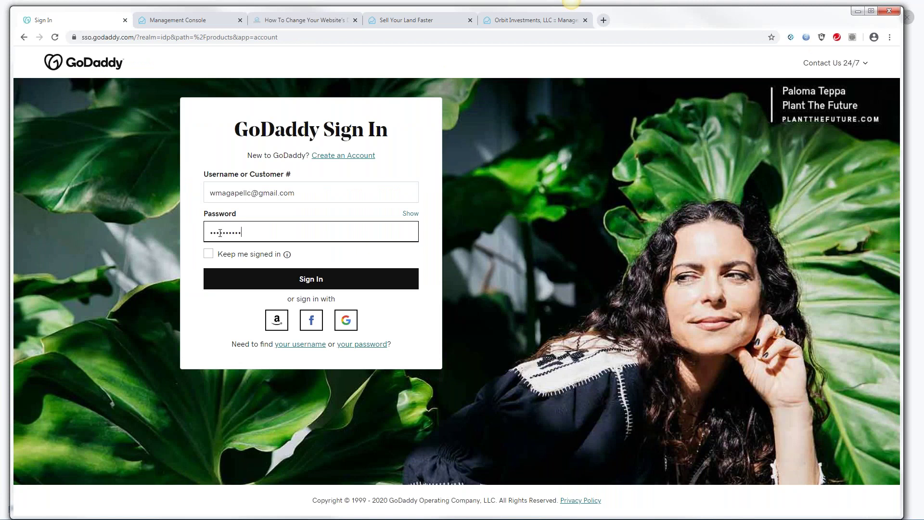
Sign in to GoDaddy and open My Products listing five domains, then return to the guide
{"action": "key", "text": "Return"}
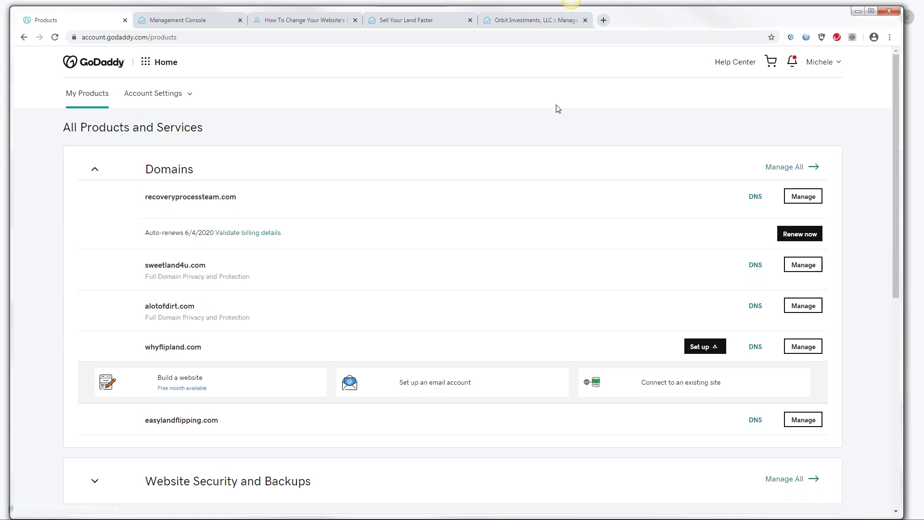
{"action": "left_click", "coordinate": [838, 65]}
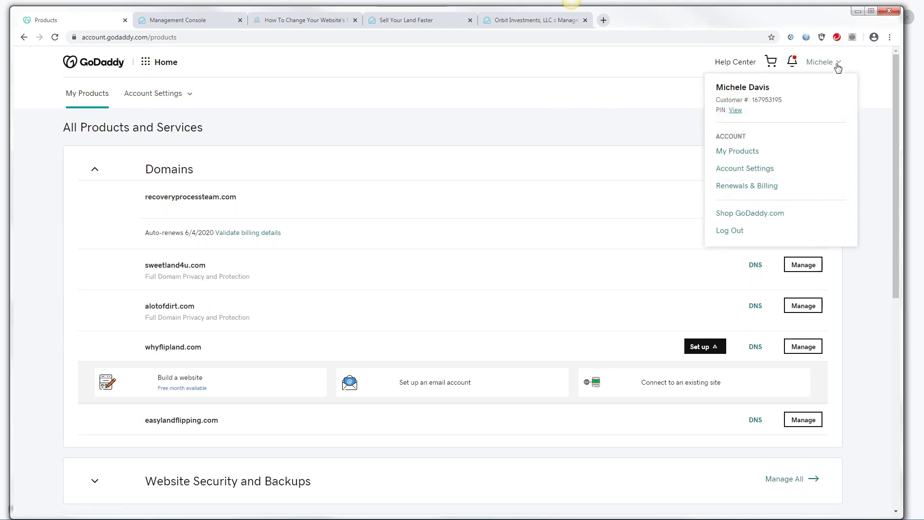
{"action": "left_click", "coordinate": [735, 153]}
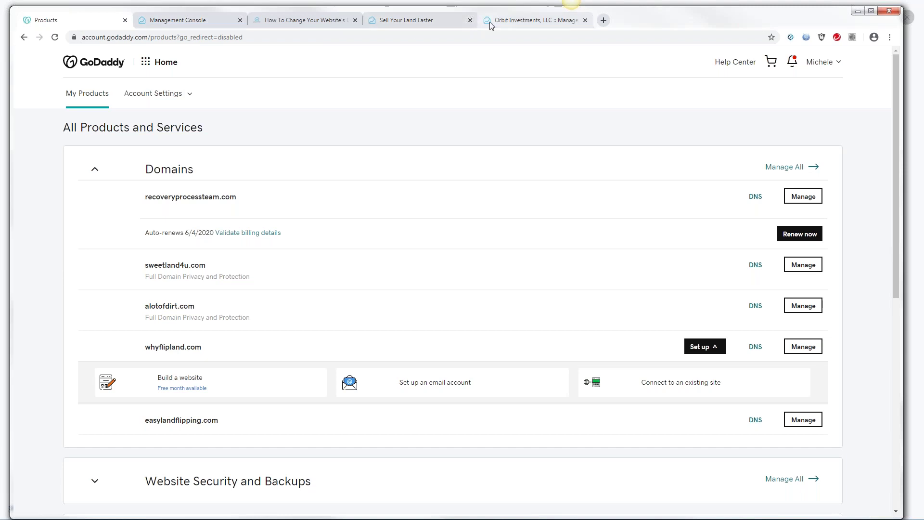
{"action": "left_click", "coordinate": [305, 25]}
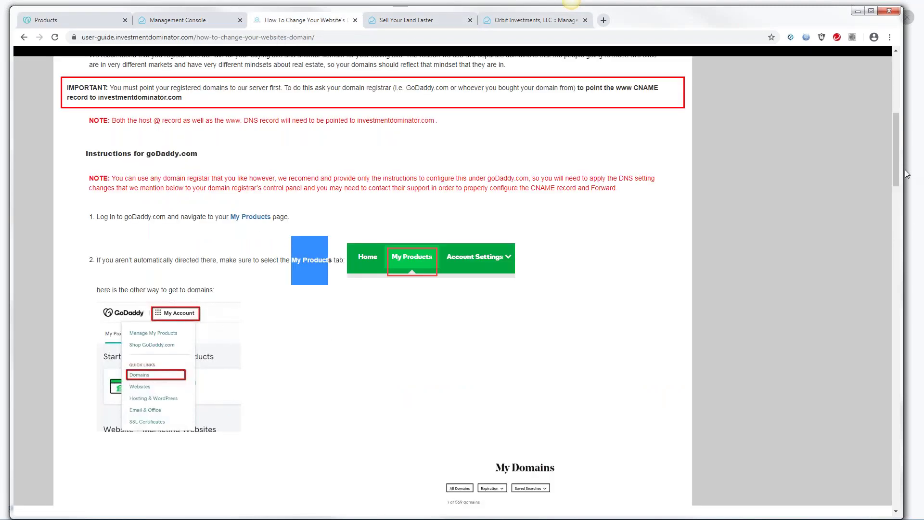
Read step 3's Manage instruction in the guide, then go back to GoDaddy's product list
{"action": "left_click_drag", "start_coordinate": [893, 166], "coordinate": [897, 206]}
{"action": "left_click_drag", "start_coordinate": [278, 296], "coordinate": [302, 294]}
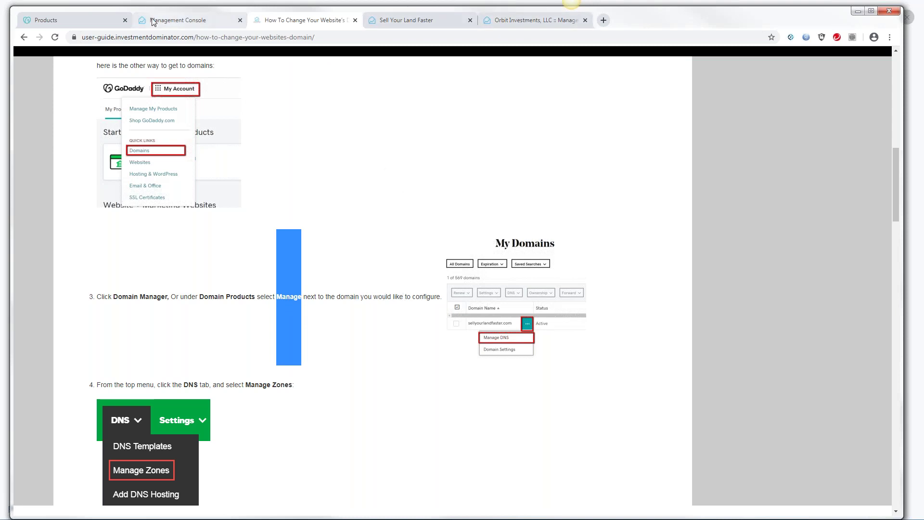
{"action": "left_click", "coordinate": [41, 20]}
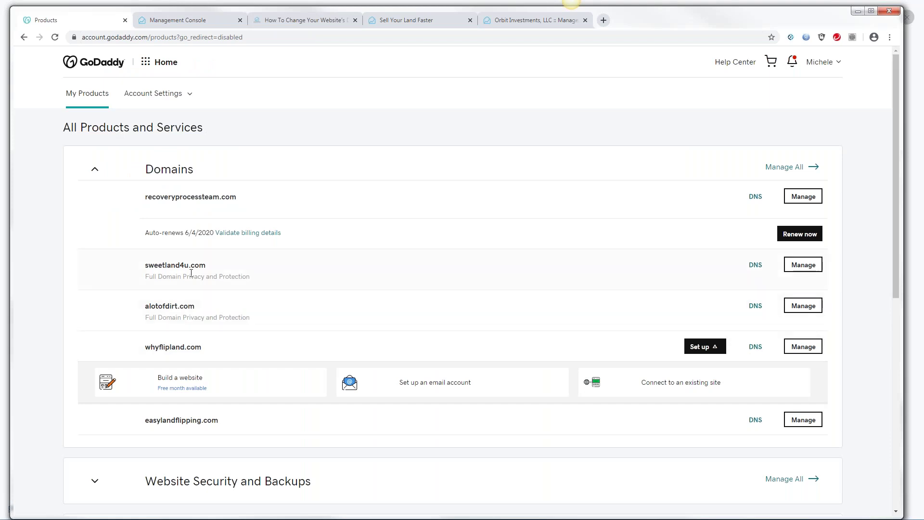
Open sweetland4u.com's Domain Settings, check the guide's step 4 on DNS, and return
{"action": "left_click", "coordinate": [801, 269]}
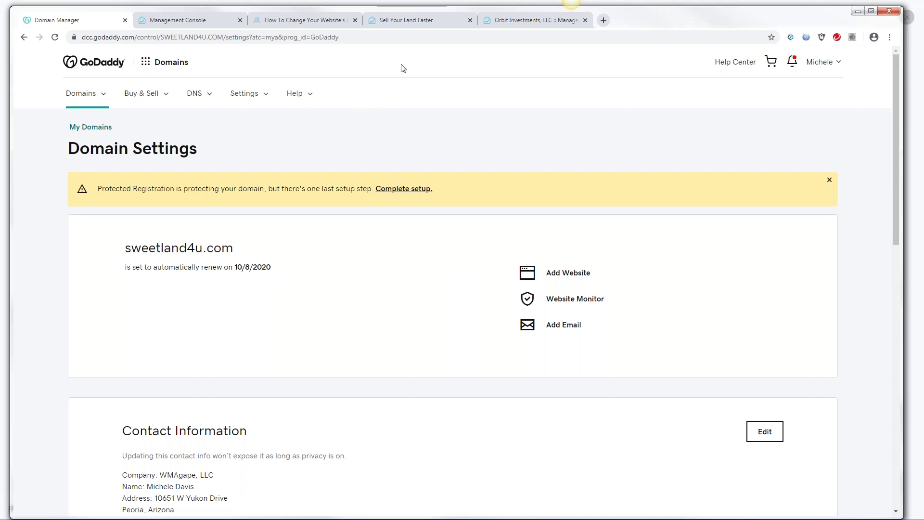
{"action": "left_click", "coordinate": [288, 21]}
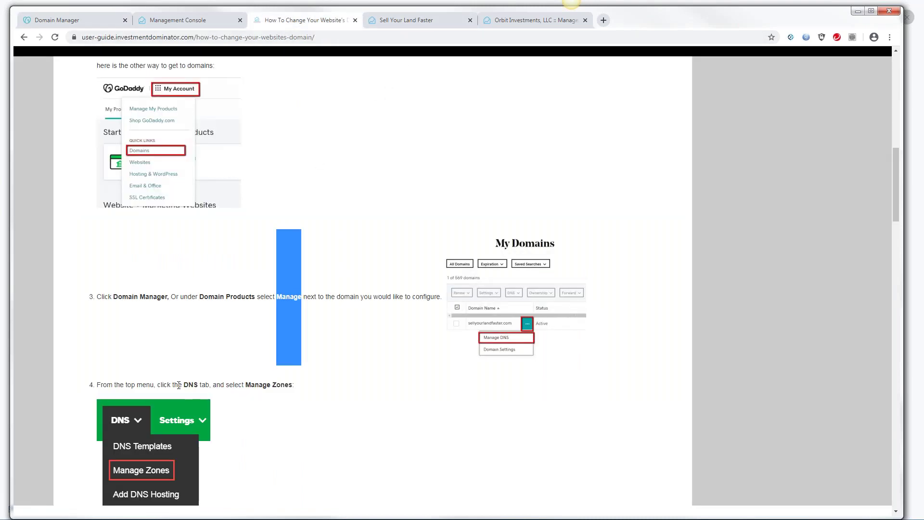
{"action": "left_click_drag", "start_coordinate": [181, 385], "coordinate": [298, 390]}
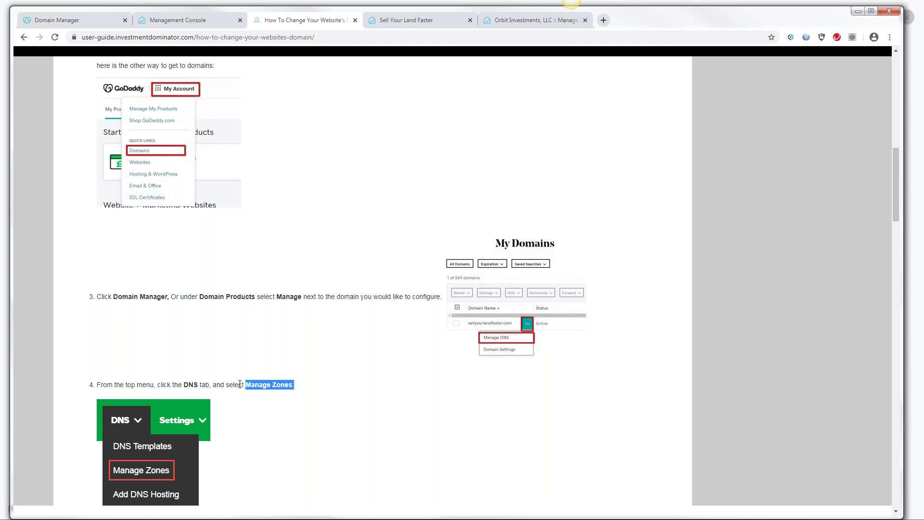
{"action": "left_click", "coordinate": [86, 24]}
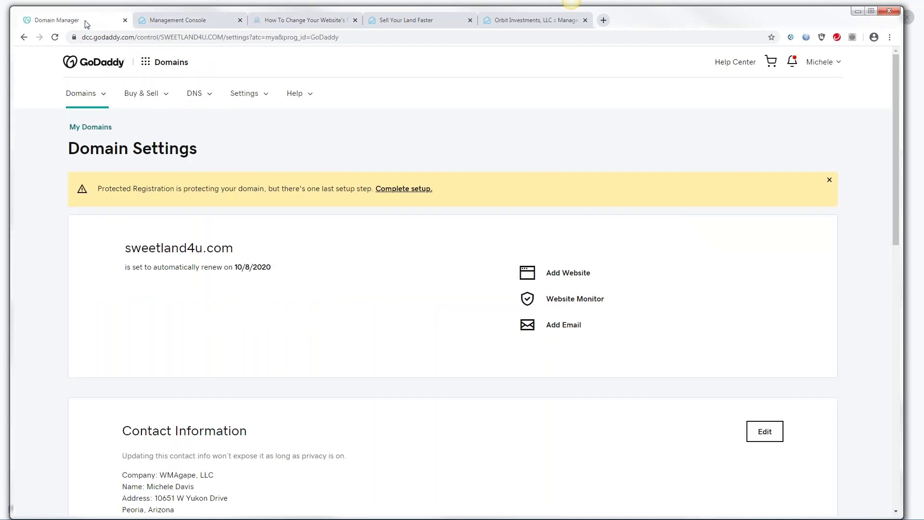
Load sweetland4u.com in DNS Manage Zones by searching 'swe', then return to the guide
{"action": "left_click", "coordinate": [207, 98]}
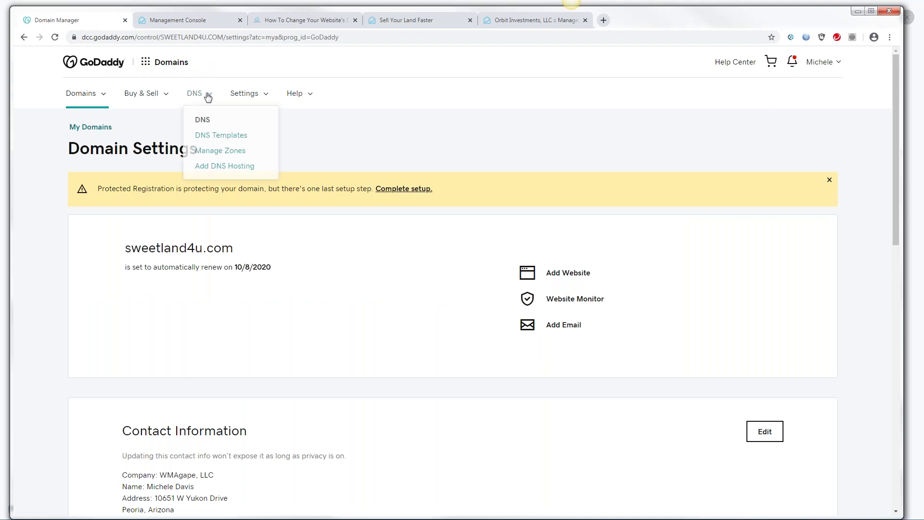
{"action": "left_click", "coordinate": [215, 150]}
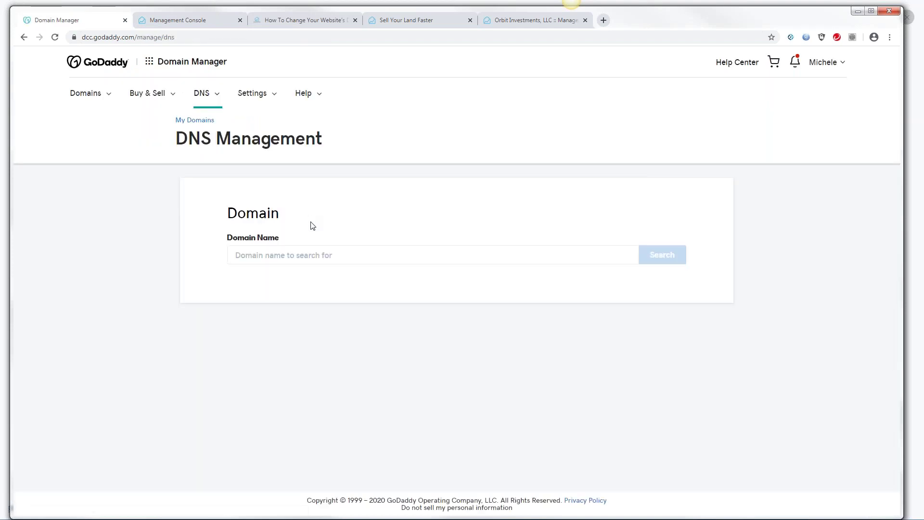
{"action": "left_click", "coordinate": [242, 256]}
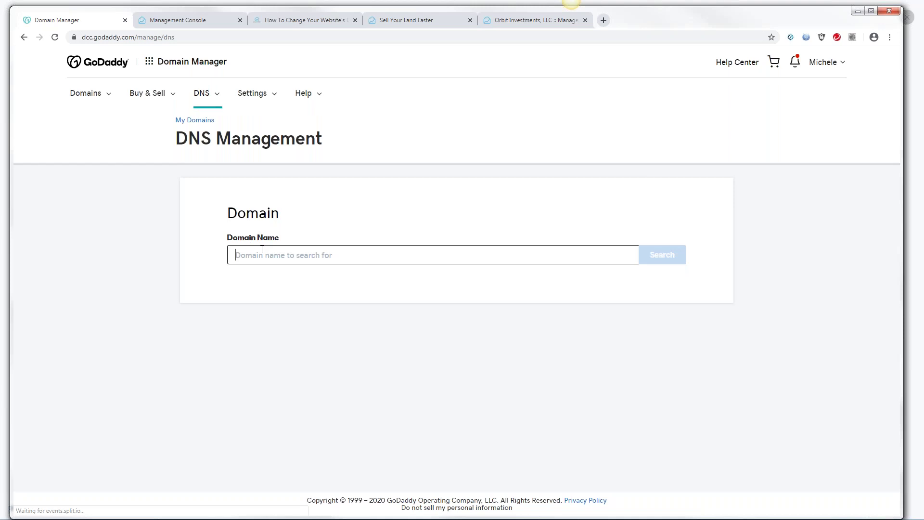
{"action": "type", "text": "swe"}
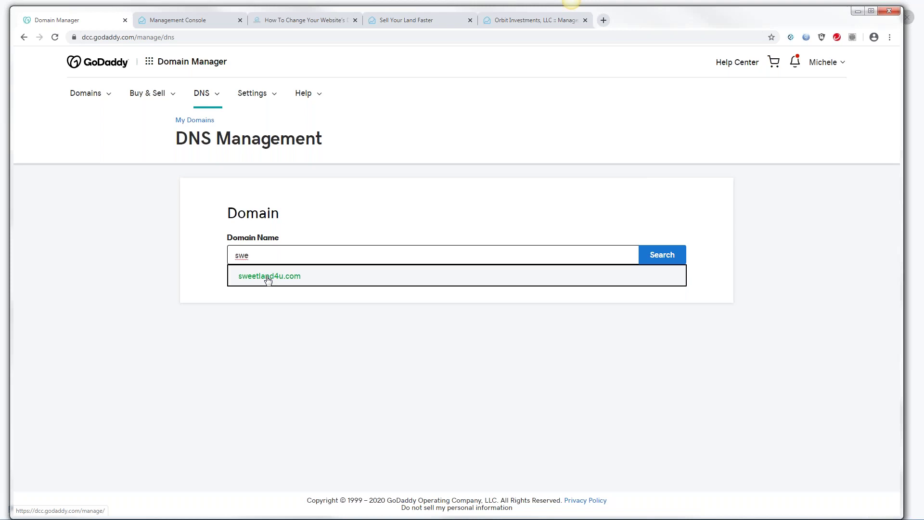
{"action": "left_click", "coordinate": [269, 278]}
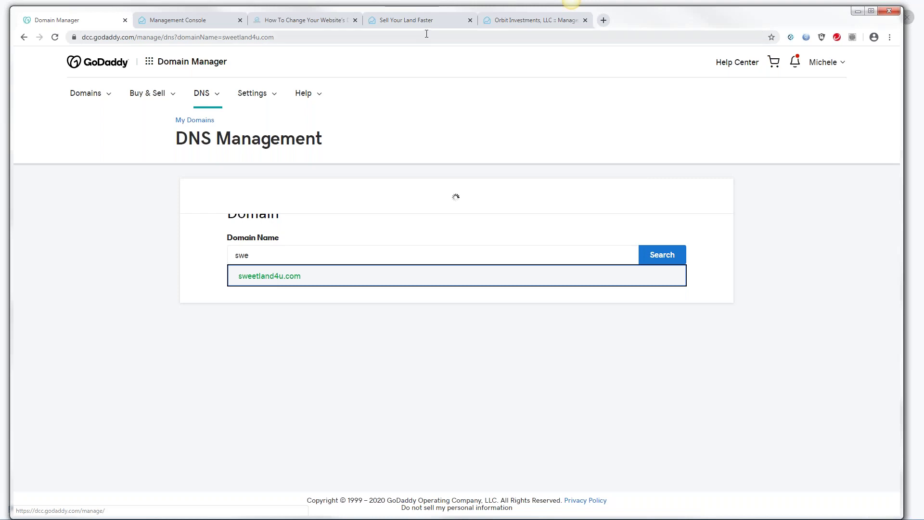
{"action": "left_click", "coordinate": [297, 23]}
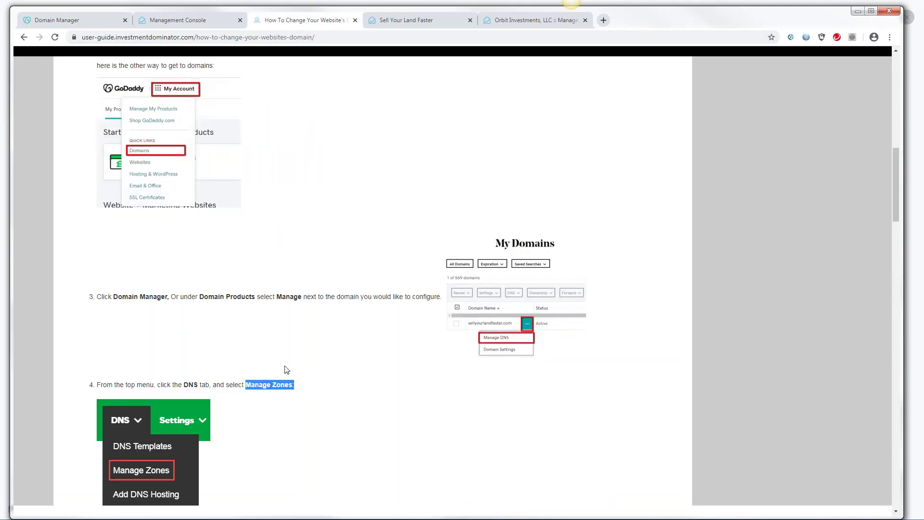
Read guide steps 5–8 on Records, then scroll to sweetland4u.com's DNS records in GoDaddy
{"action": "left_click_drag", "start_coordinate": [892, 189], "coordinate": [890, 240]}
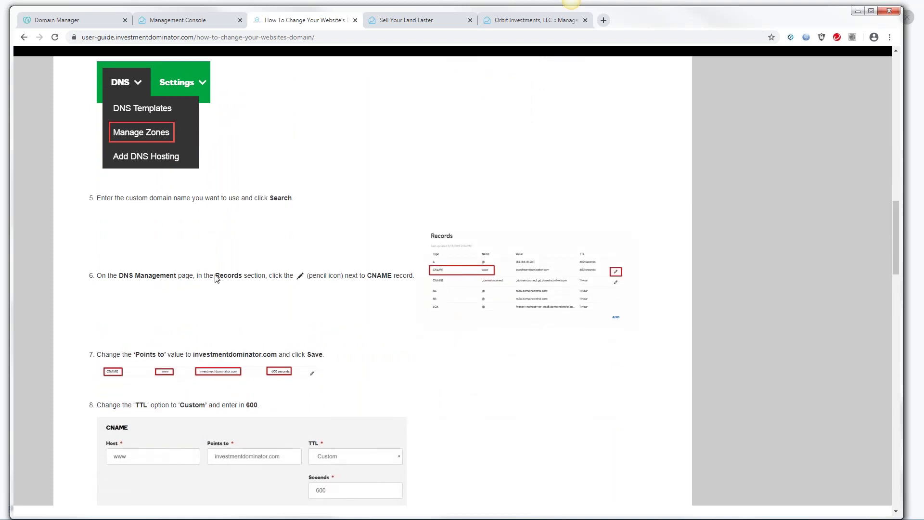
{"action": "left_click_drag", "start_coordinate": [215, 277], "coordinate": [245, 276]}
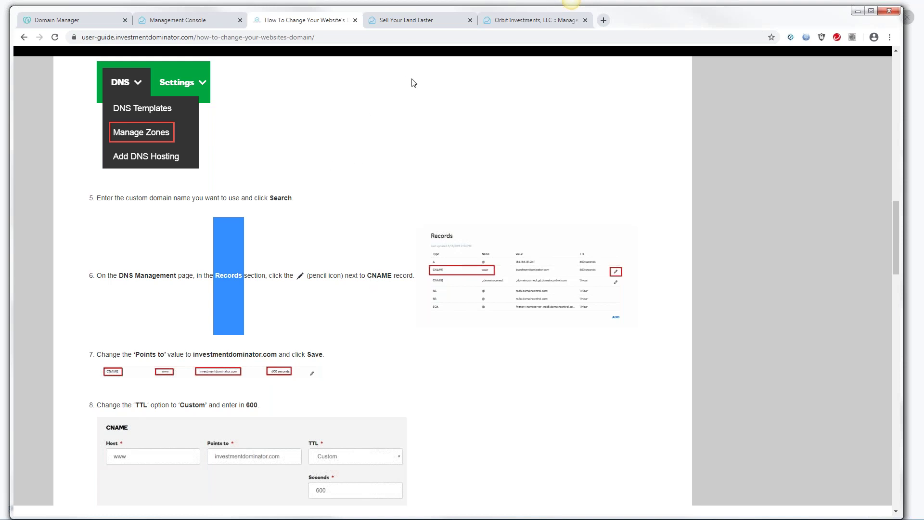
{"action": "left_click", "coordinate": [103, 23]}
{"action": "left_click_drag", "start_coordinate": [895, 176], "coordinate": [892, 226]}
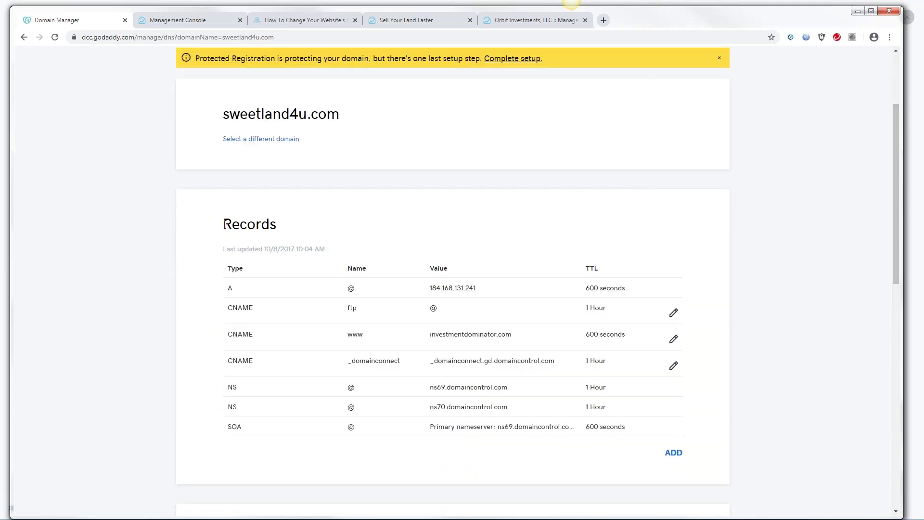
Check the www CNAME record in GoDaddy's Records, then bring up the guide's steps 5–10
{"action": "left_click_drag", "start_coordinate": [225, 224], "coordinate": [277, 224]}
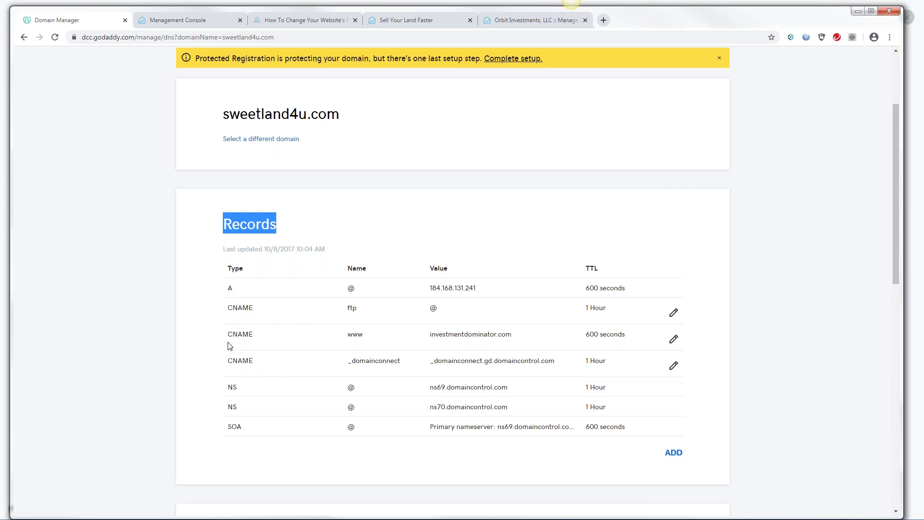
{"action": "left_click", "coordinate": [236, 357]}
{"action": "left_click_drag", "start_coordinate": [228, 334], "coordinate": [251, 334]}
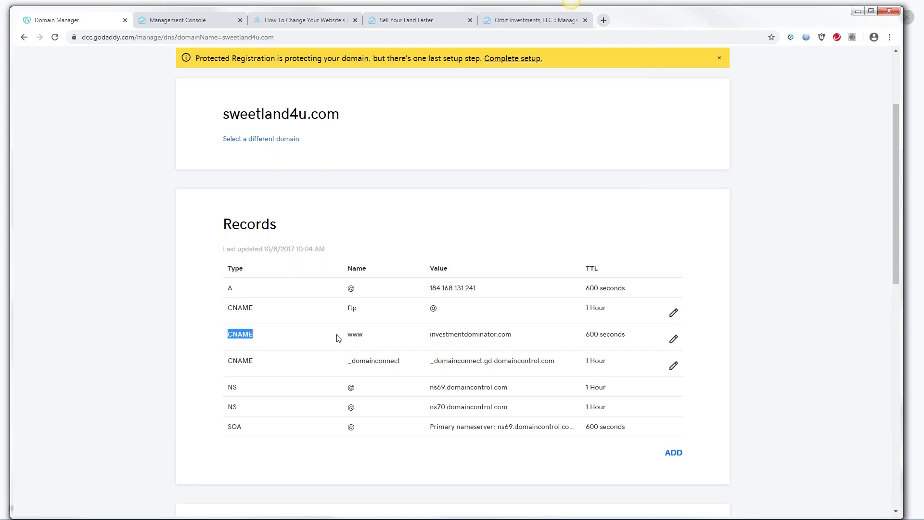
{"action": "left_click", "coordinate": [361, 333]}
{"action": "double_click", "coordinate": [360, 333]}
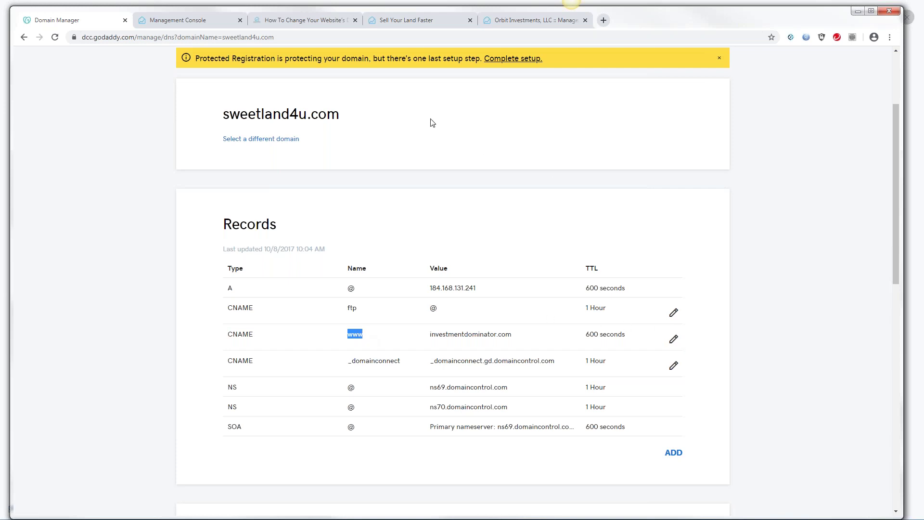
{"action": "left_click", "coordinate": [291, 20]}
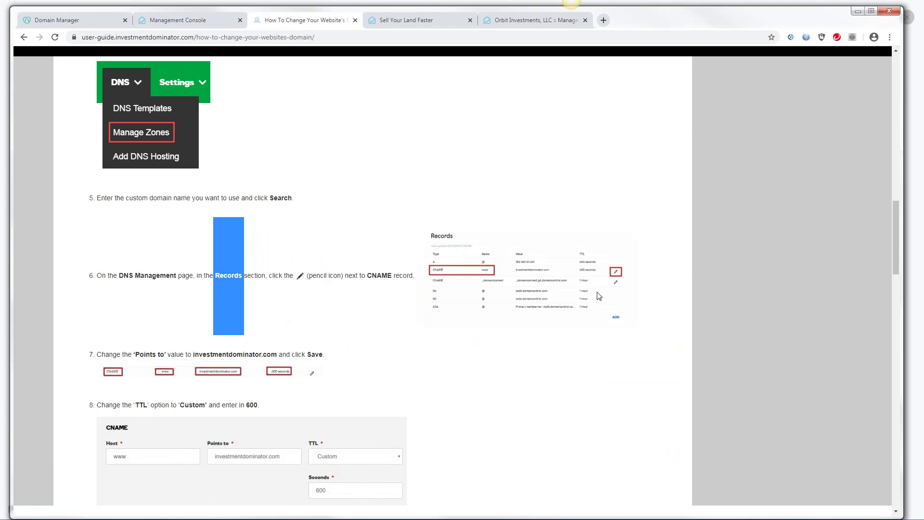
{"action": "left_click_drag", "start_coordinate": [895, 234], "coordinate": [894, 256]}
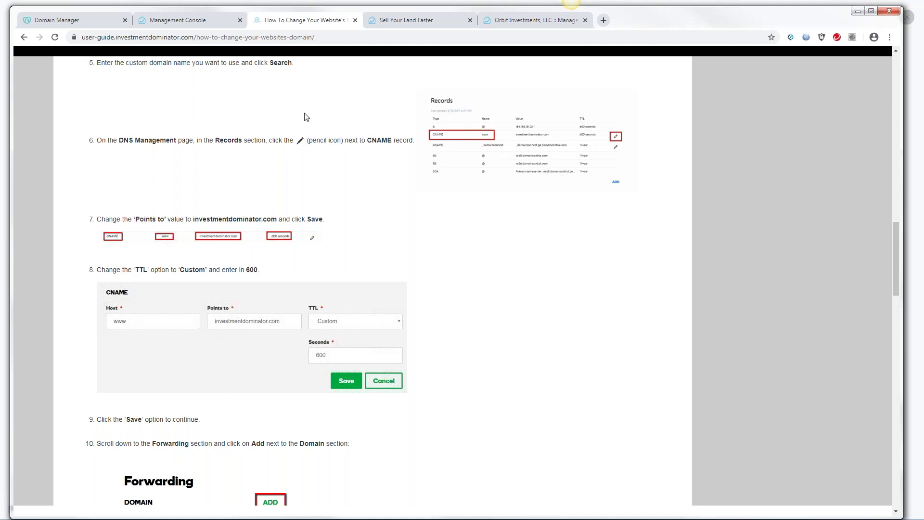
Compare the ftp record's @ value in GoDaddy with the guide's CNAME and TTL steps
{"action": "left_click", "coordinate": [99, 25]}
{"action": "double_click", "coordinate": [434, 308]}
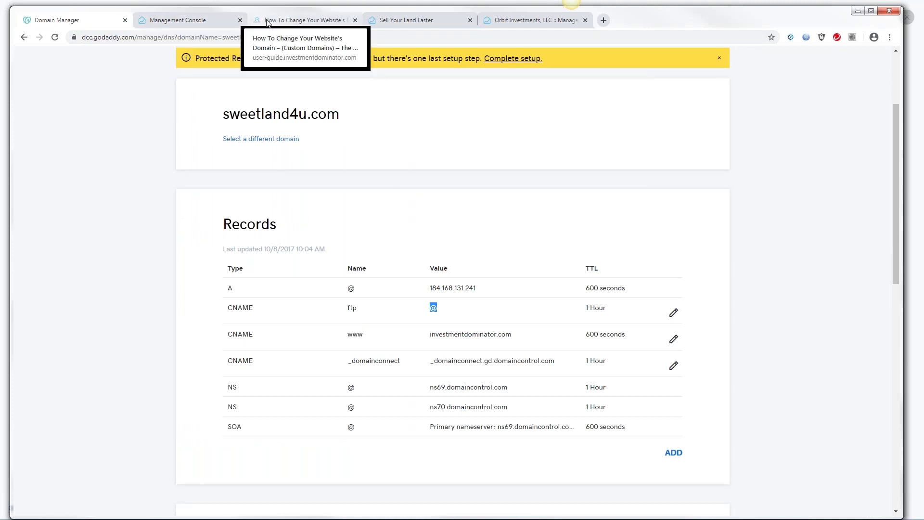
{"action": "left_click", "coordinate": [299, 23]}
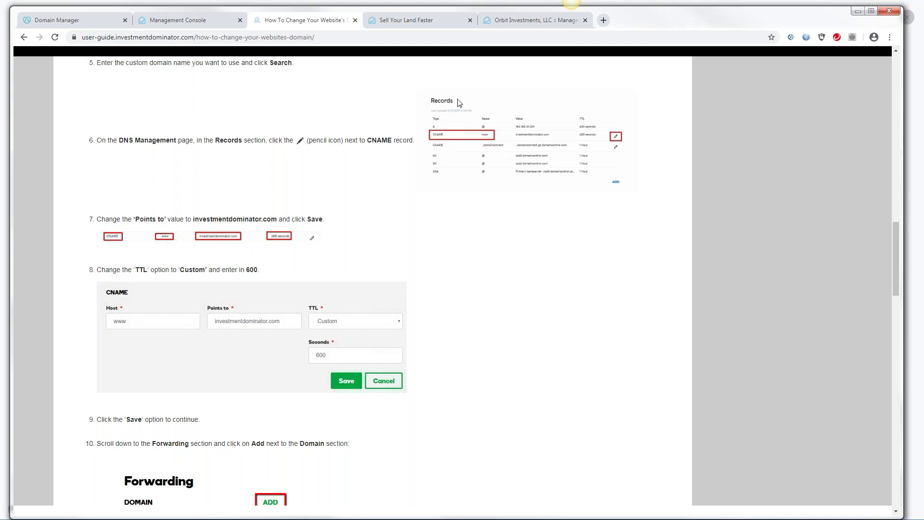
Verify the www CNAME targets investmentdominator.com with a 600-second TTL, then return to the guide
{"action": "left_click", "coordinate": [80, 24]}
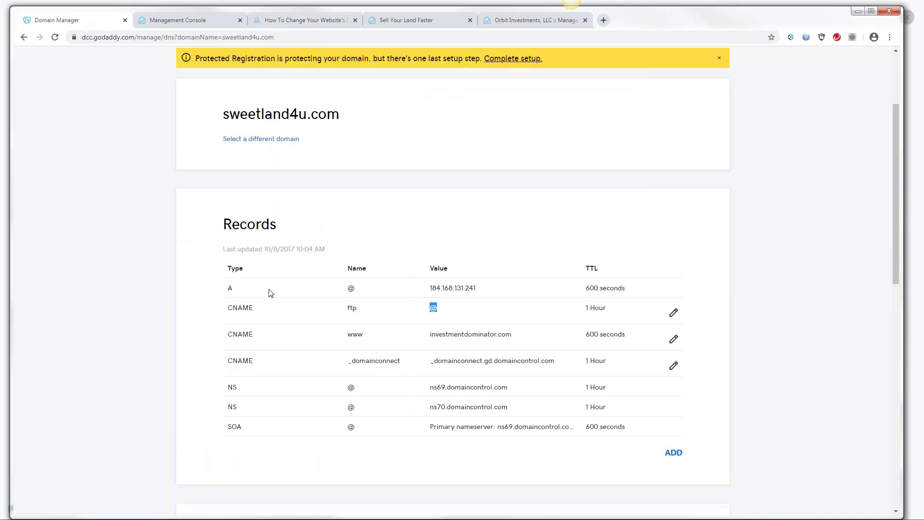
{"action": "left_click_drag", "start_coordinate": [347, 334], "coordinate": [369, 340]}
{"action": "left_click_drag", "start_coordinate": [431, 334], "coordinate": [511, 334]}
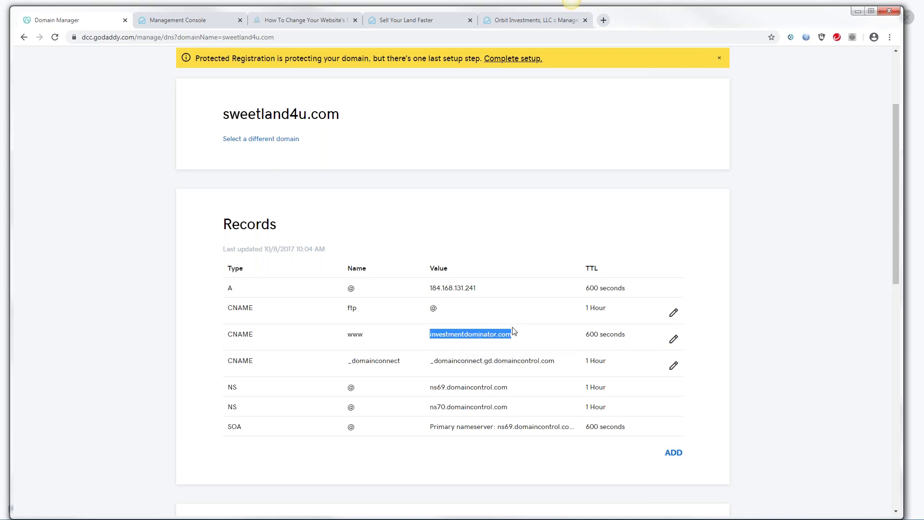
{"action": "left_click", "coordinate": [590, 334]}
{"action": "left_click_drag", "start_coordinate": [590, 333], "coordinate": [626, 333]}
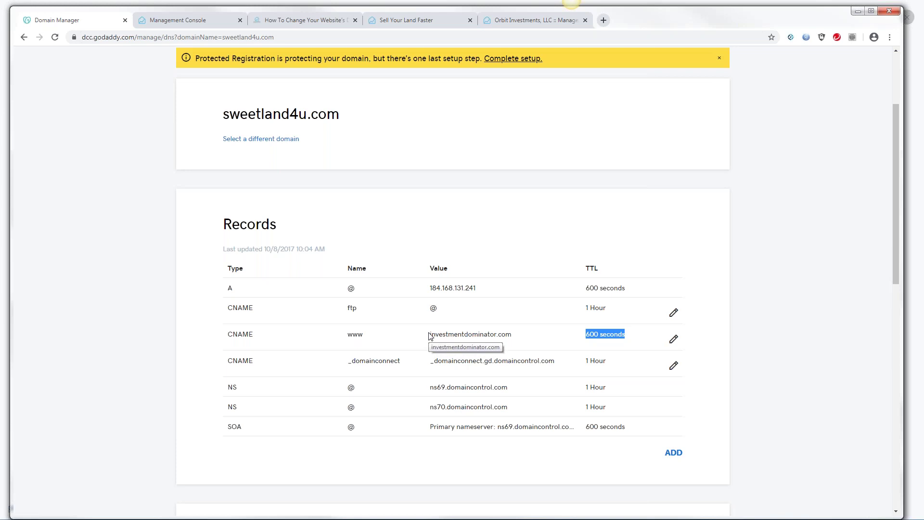
{"action": "left_click_drag", "start_coordinate": [430, 335], "coordinate": [511, 336]}
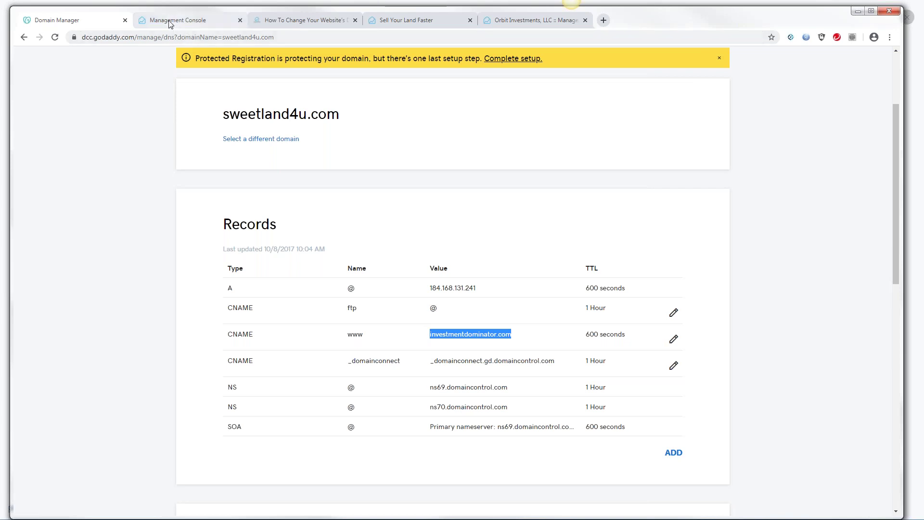
{"action": "left_click", "coordinate": [282, 23]}
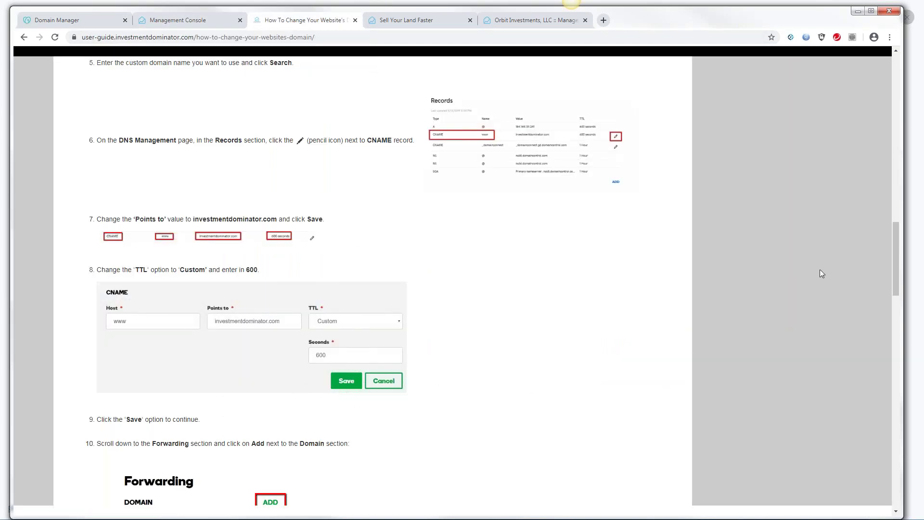
Read the guide's Forwarding steps 10–13 and note its web address, then go back to GoDaddy
{"action": "left_click_drag", "start_coordinate": [896, 244], "coordinate": [896, 287]}
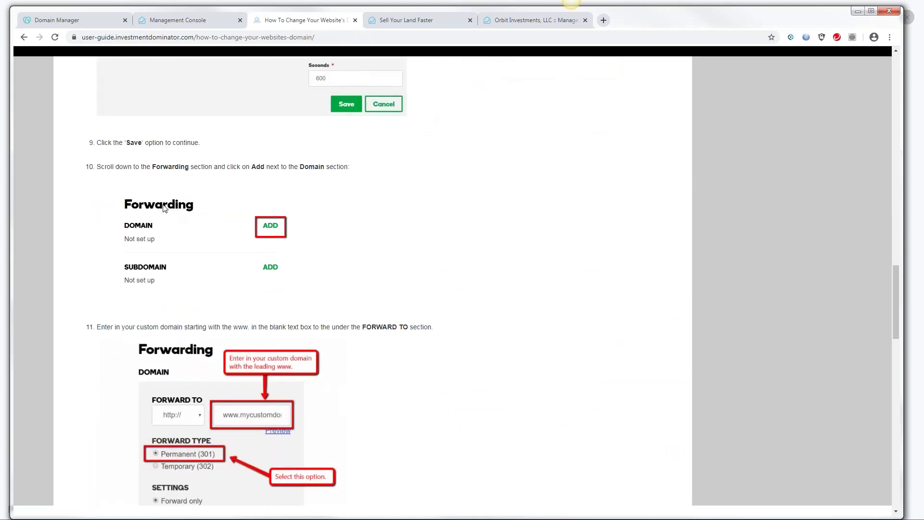
{"action": "left_click_drag", "start_coordinate": [153, 166], "coordinate": [191, 167]}
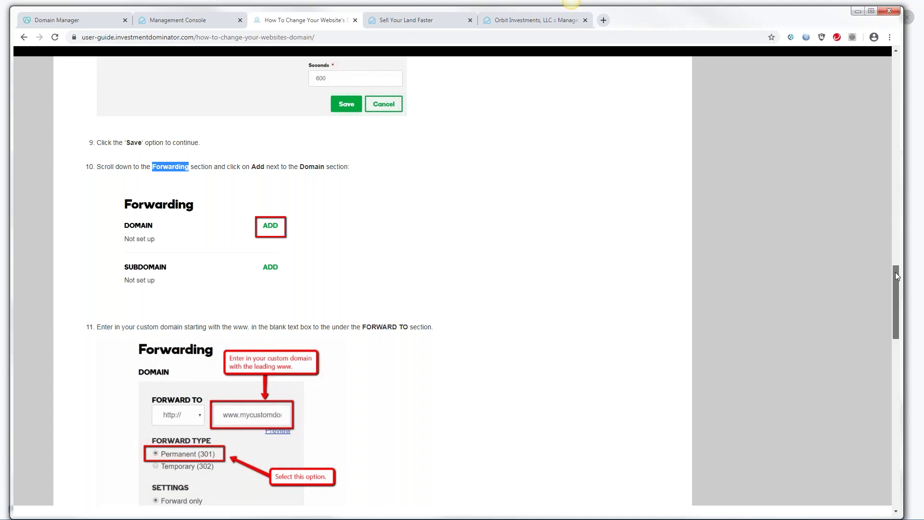
{"action": "scroll", "coordinate": [897, 276], "scroll_direction": "down", "scroll_amount": 2}
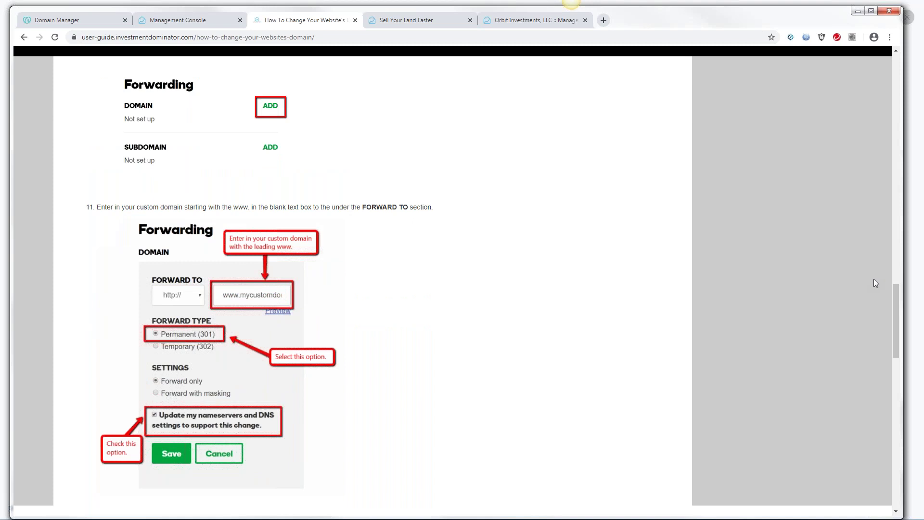
{"action": "left_click_drag", "start_coordinate": [894, 293], "coordinate": [895, 283]}
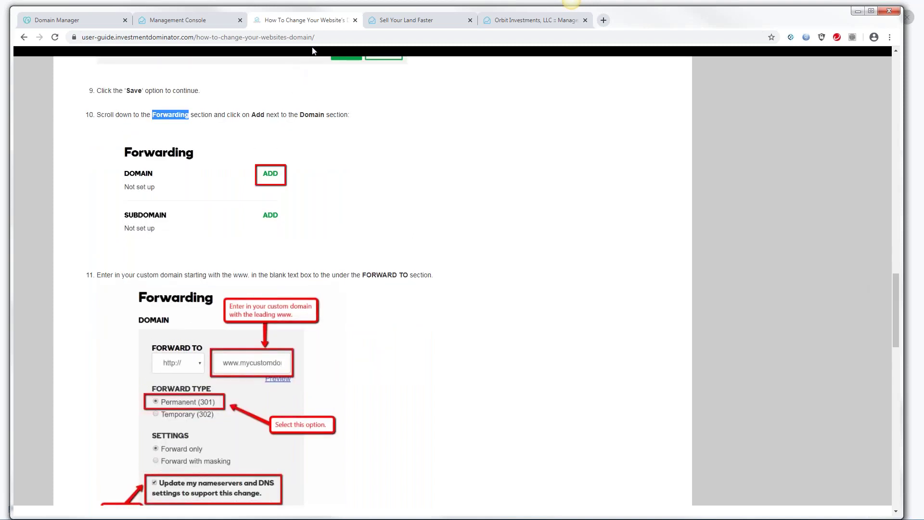
{"action": "left_click_drag", "start_coordinate": [317, 37], "coordinate": [81, 43]}
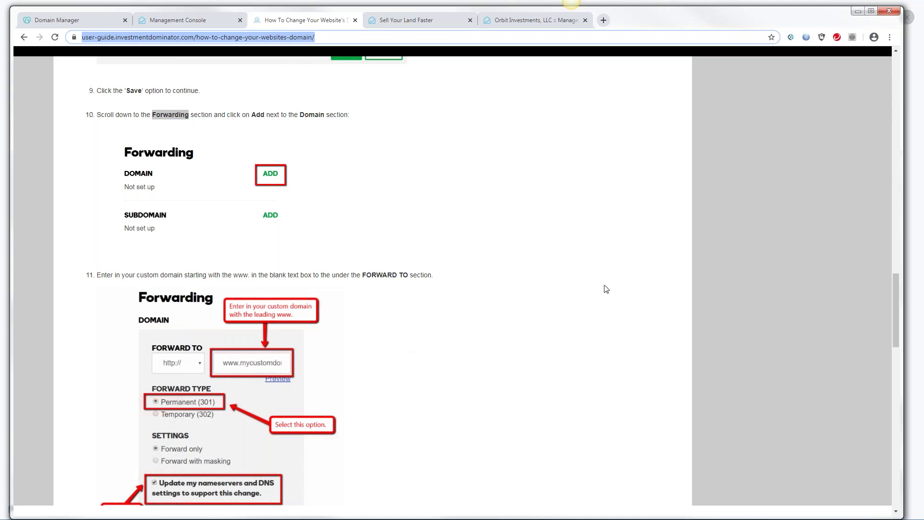
{"action": "left_click", "coordinate": [895, 311]}
{"action": "scroll", "coordinate": [611, 297], "scroll_direction": "down", "scroll_amount": 3}
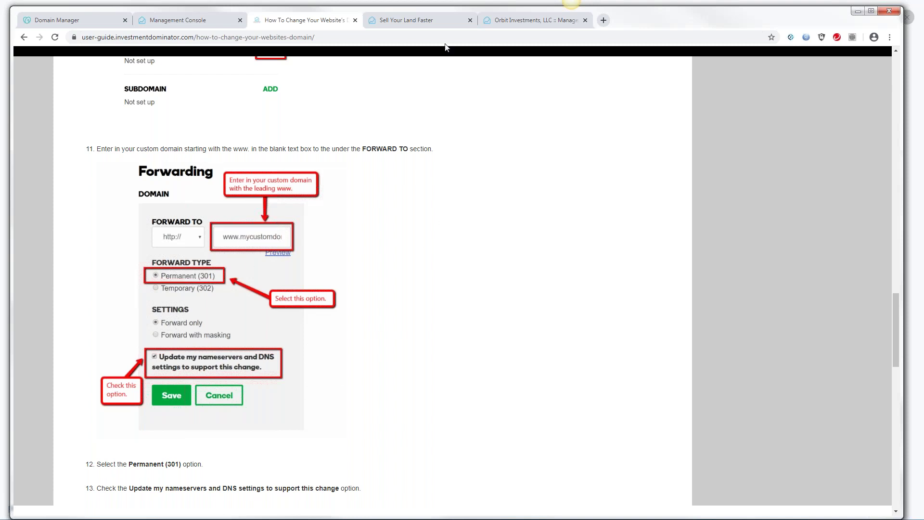
{"action": "left_click", "coordinate": [94, 19]}
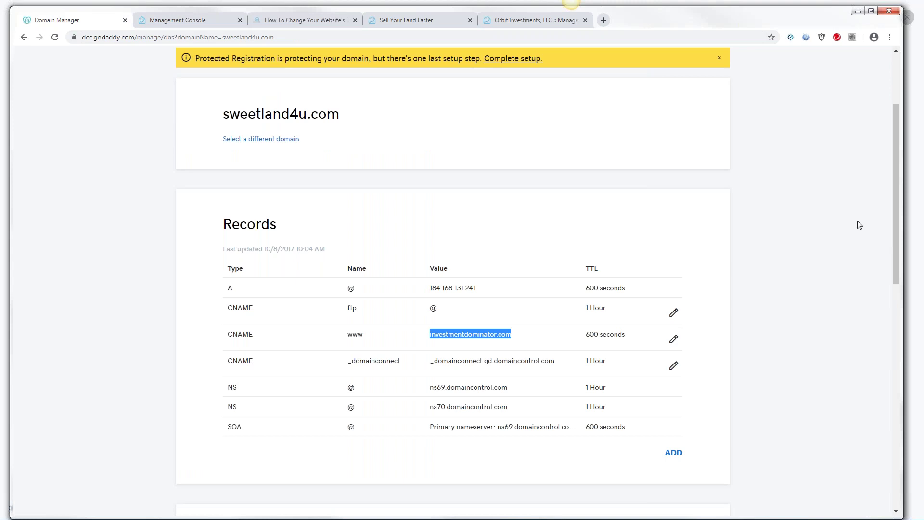
{"action": "left_click_drag", "start_coordinate": [895, 195], "coordinate": [915, 386]}
{"action": "left_click_drag", "start_coordinate": [505, 307], "coordinate": [549, 307]}
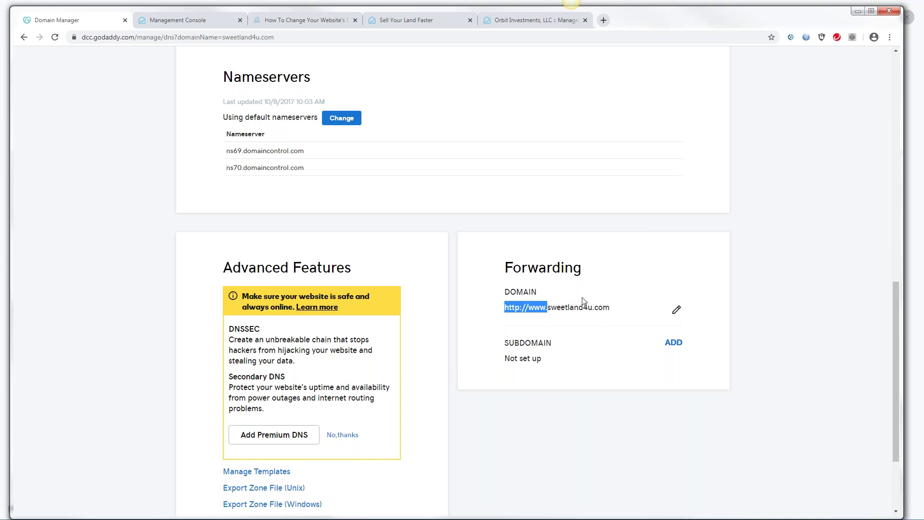
{"action": "left_click", "coordinate": [264, 38]}
{"action": "left_click_drag", "start_coordinate": [264, 38], "coordinate": [76, 27]}
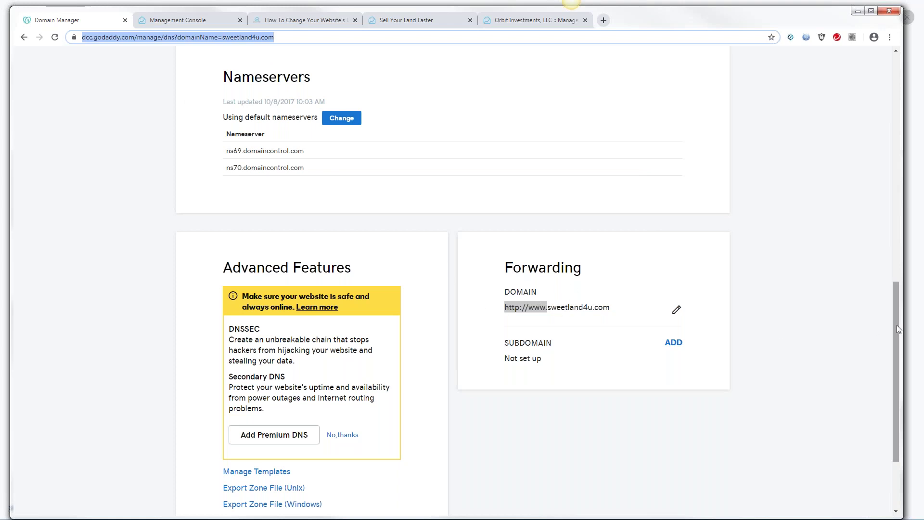
{"action": "left_click_drag", "start_coordinate": [895, 325], "coordinate": [882, 275]}
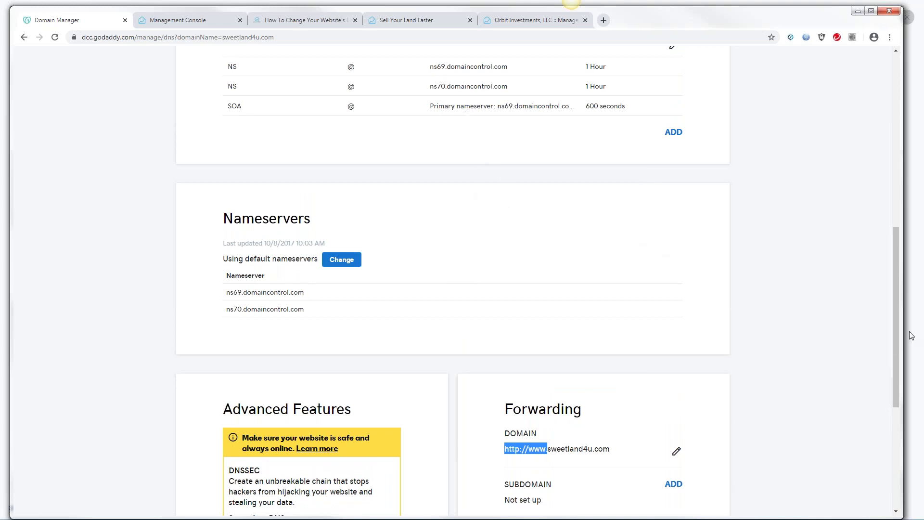
{"action": "left_click_drag", "start_coordinate": [897, 339], "coordinate": [745, 272]}
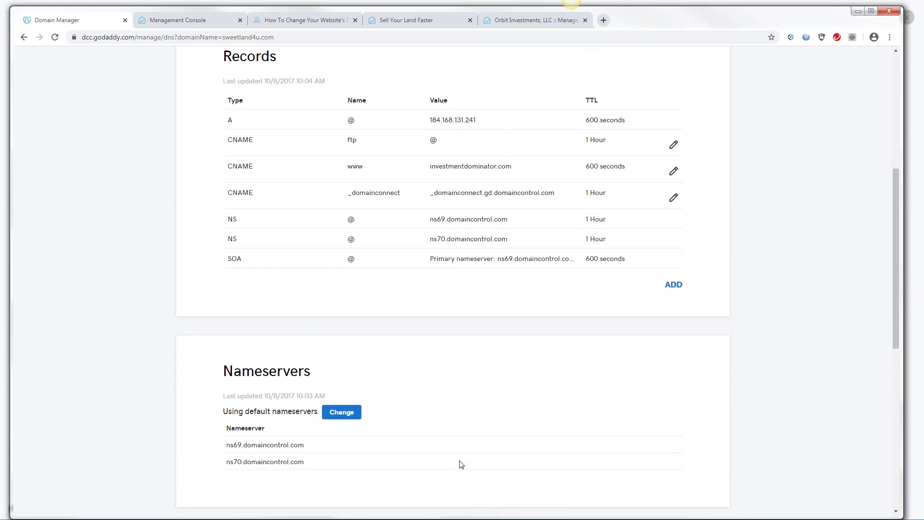
{"action": "left_click_drag", "start_coordinate": [897, 252], "coordinate": [881, 201]}
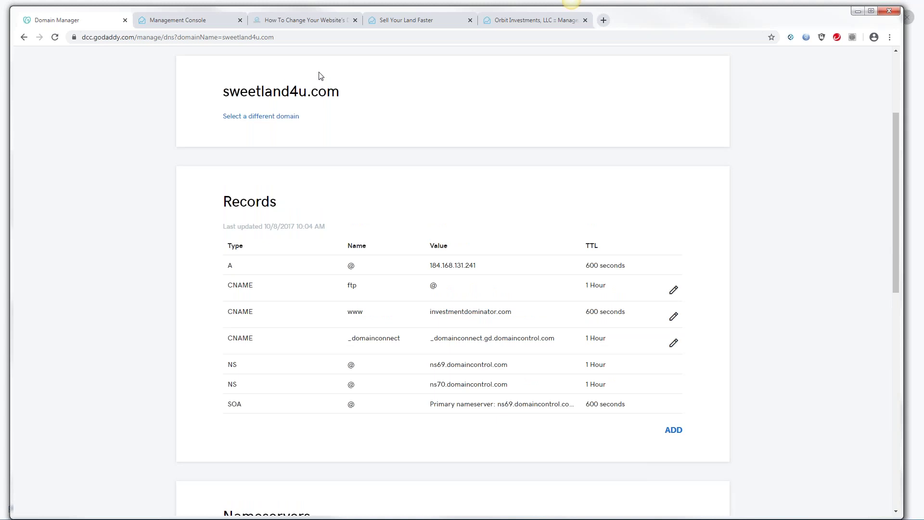
{"action": "left_click_drag", "start_coordinate": [897, 193], "coordinate": [893, 142]}
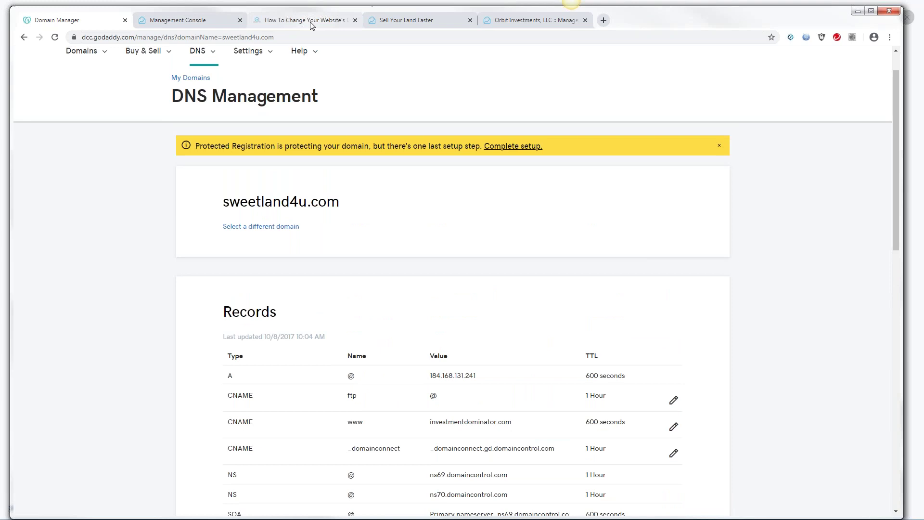
{"action": "left_click", "coordinate": [303, 21]}
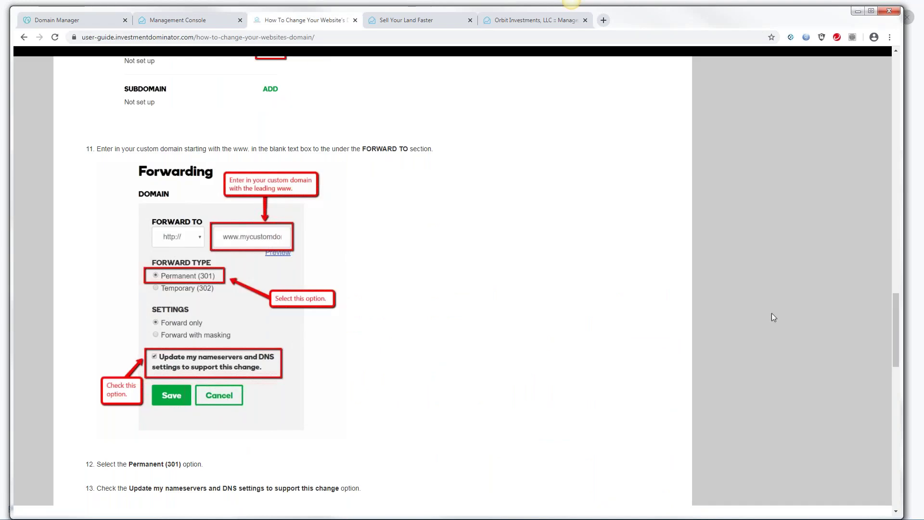
Read the guide's DNS and Map Your Domain steps, then view and close the Sell Your Land Faster site
{"action": "left_click_drag", "start_coordinate": [893, 324], "coordinate": [855, 196]}
{"action": "left_click_drag", "start_coordinate": [182, 291], "coordinate": [195, 289]}
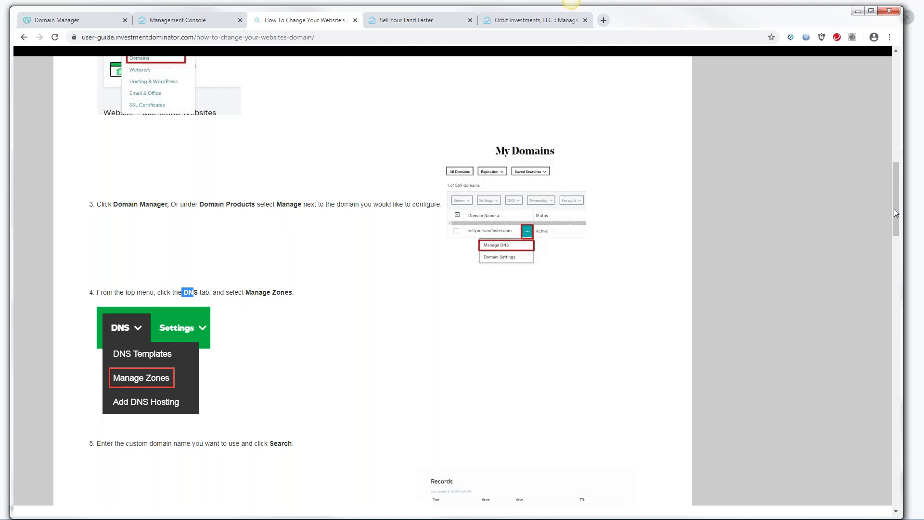
{"action": "left_click_drag", "start_coordinate": [895, 207], "coordinate": [843, 319]}
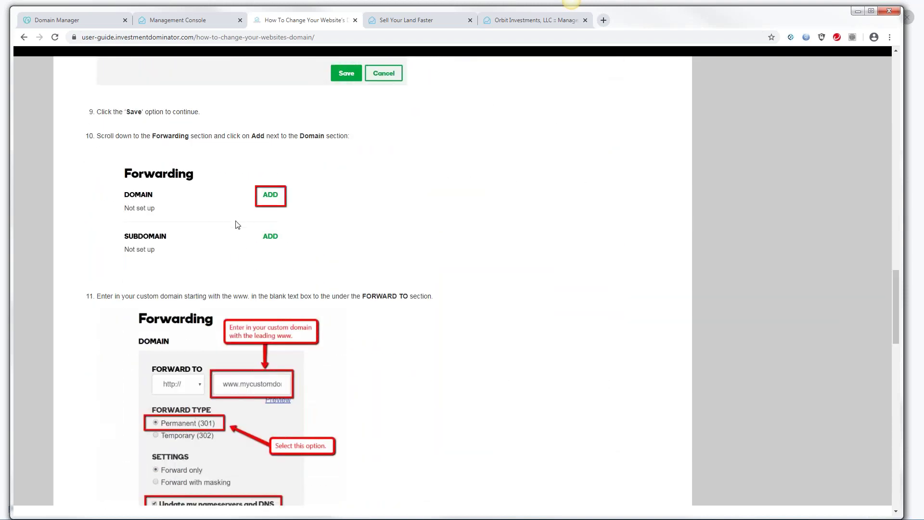
{"action": "left_click_drag", "start_coordinate": [896, 303], "coordinate": [911, 355]}
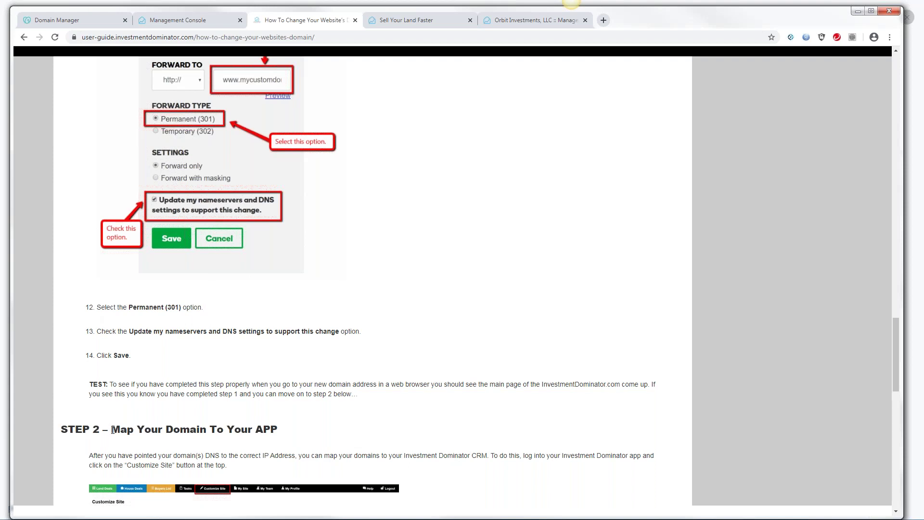
{"action": "left_click_drag", "start_coordinate": [123, 429], "coordinate": [208, 433]}
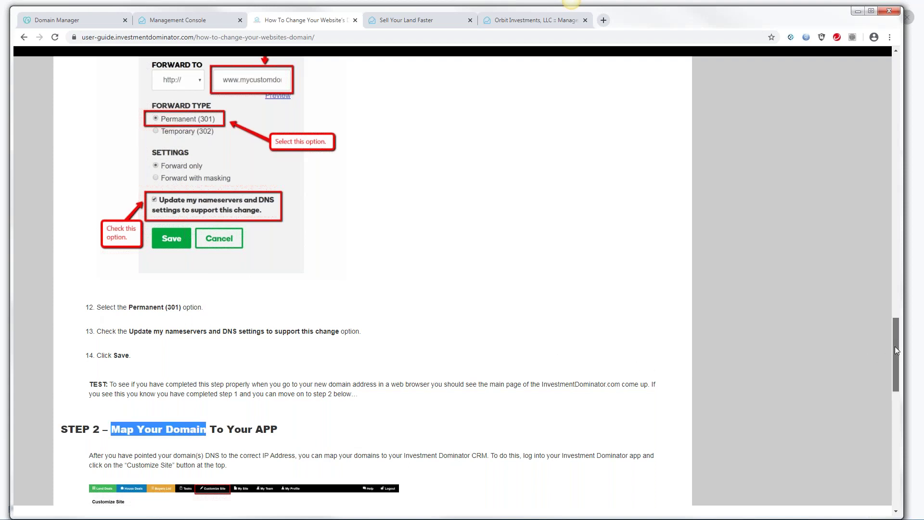
{"action": "left_click_drag", "start_coordinate": [894, 345], "coordinate": [894, 312]}
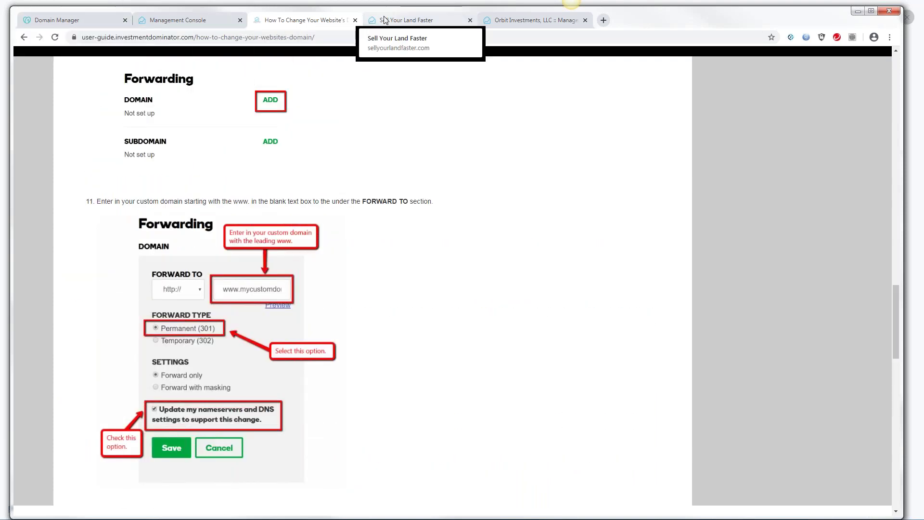
{"action": "left_click", "coordinate": [457, 21]}
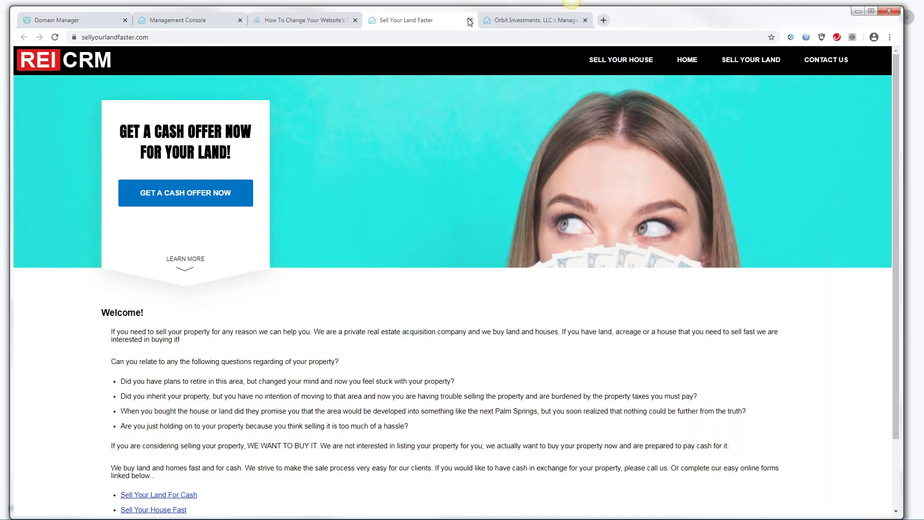
{"action": "left_click", "coordinate": [470, 20]}
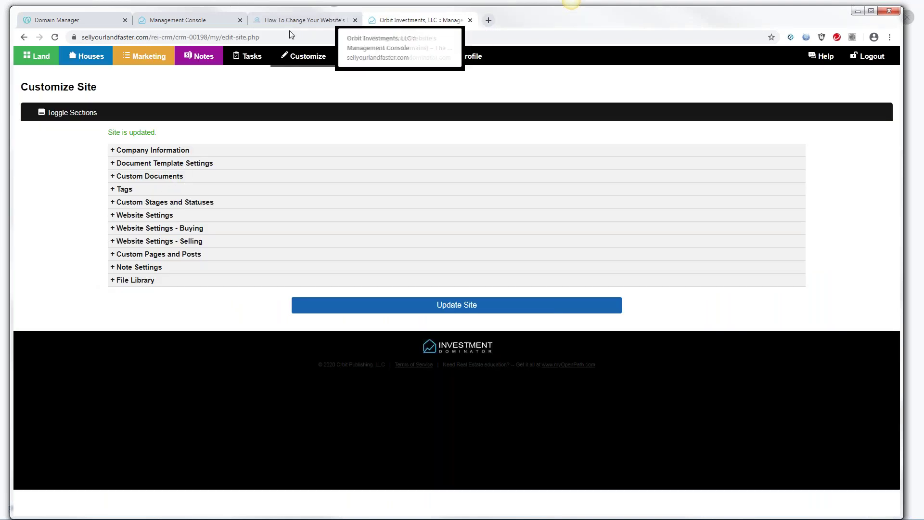
Expand Website Settings - Buying on Customize Site and launch Change Your Domain
{"action": "left_click", "coordinate": [153, 229]}
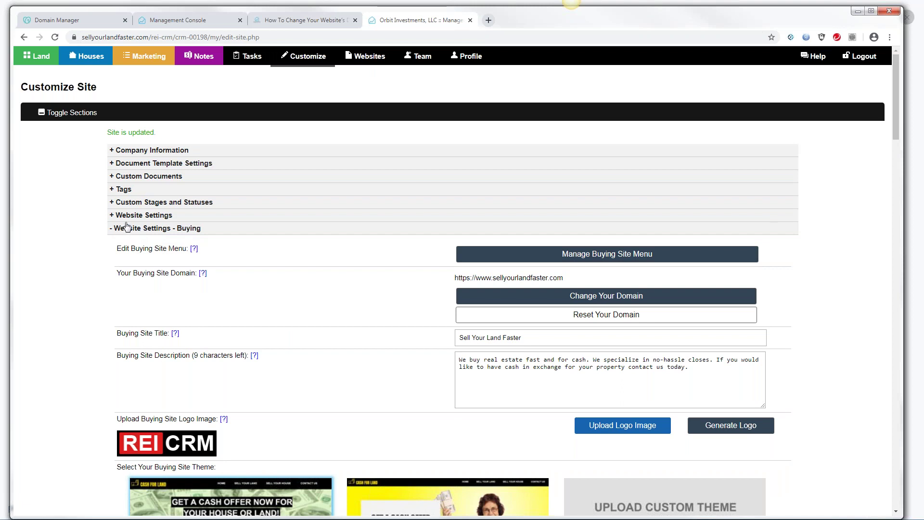
{"action": "left_click", "coordinate": [317, 60]}
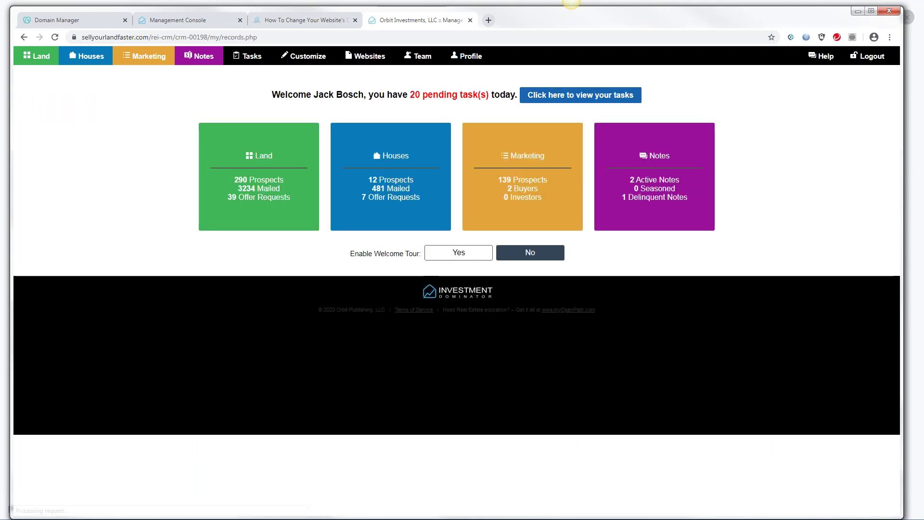
{"action": "left_click", "coordinate": [309, 58]}
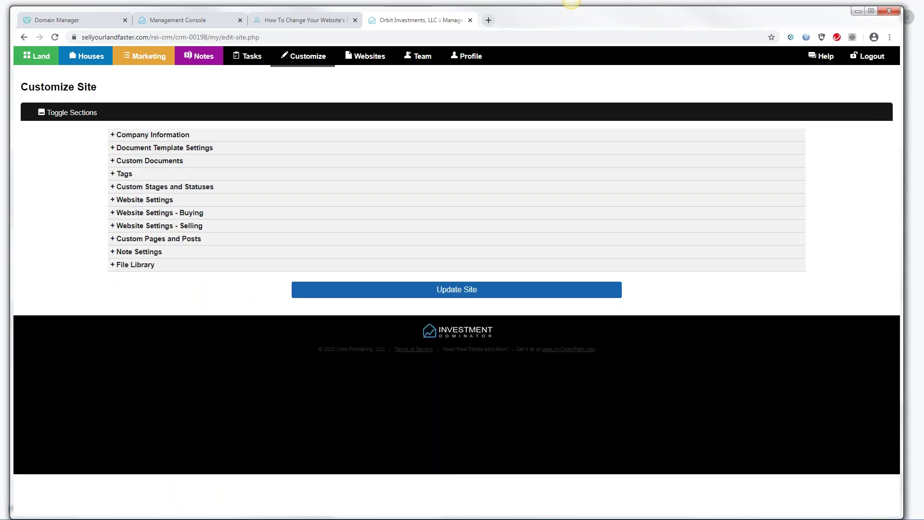
{"action": "left_click", "coordinate": [150, 214]}
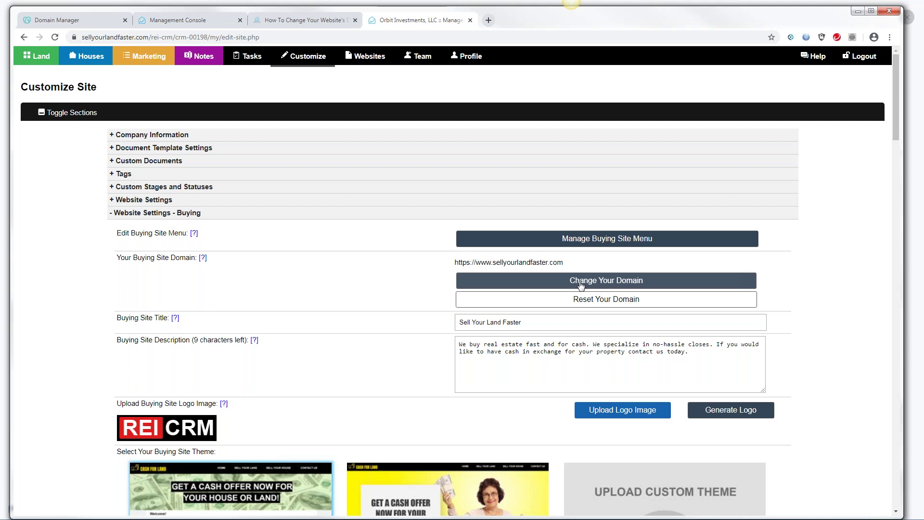
{"action": "left_click", "coordinate": [581, 285]}
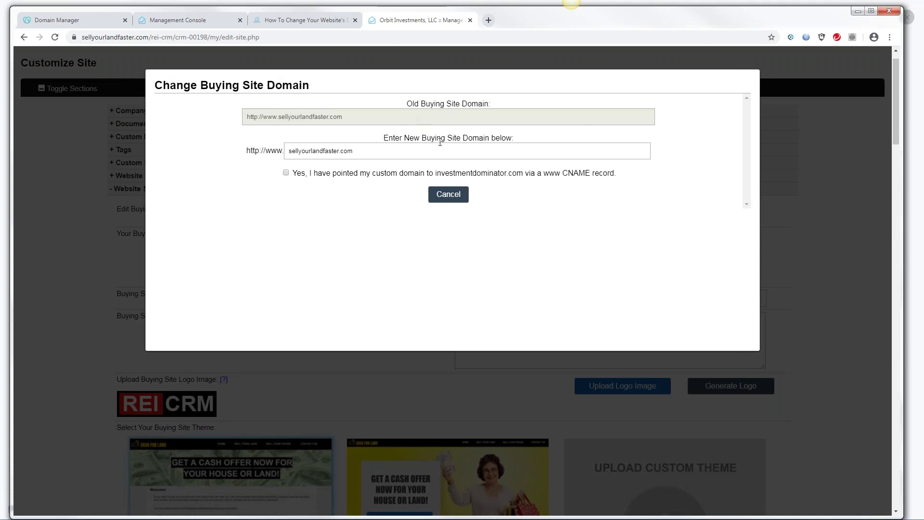
{"action": "left_click_drag", "start_coordinate": [361, 151], "coordinate": [278, 153]}
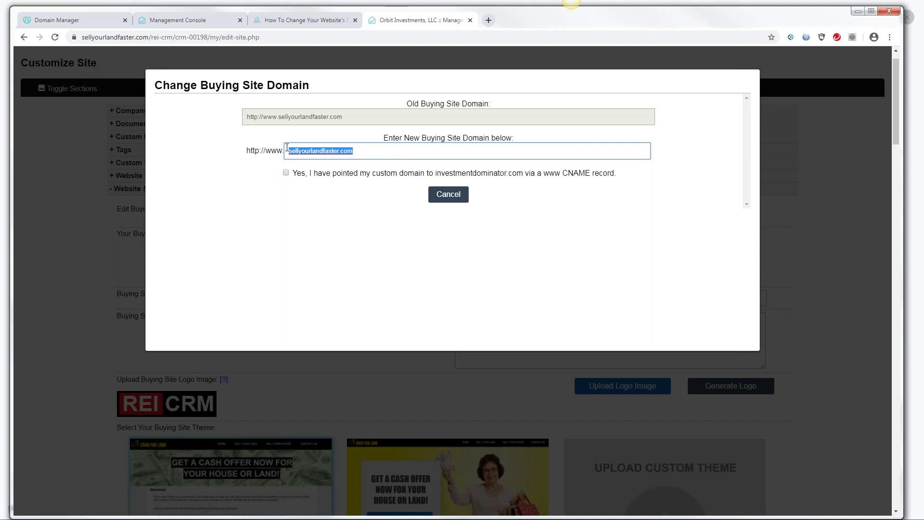
{"action": "left_click", "coordinate": [286, 173]}
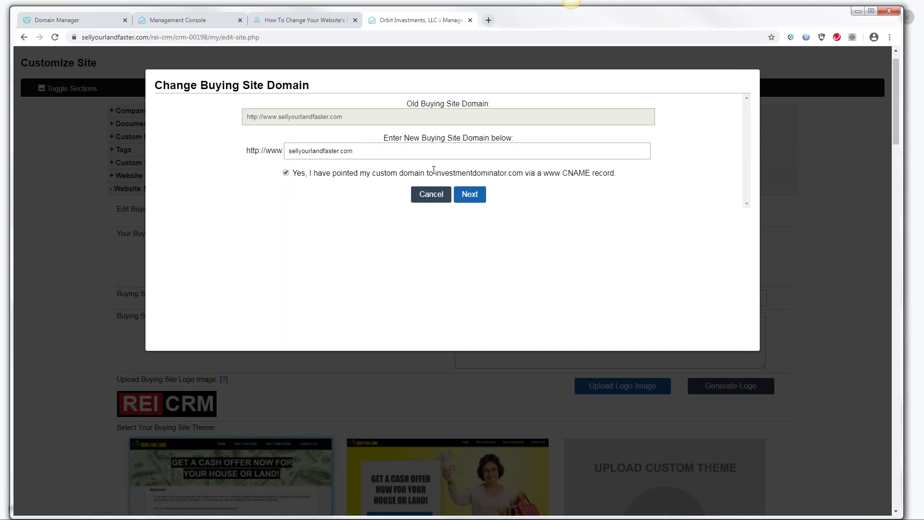
{"action": "left_click_drag", "start_coordinate": [435, 171], "coordinate": [524, 175]}
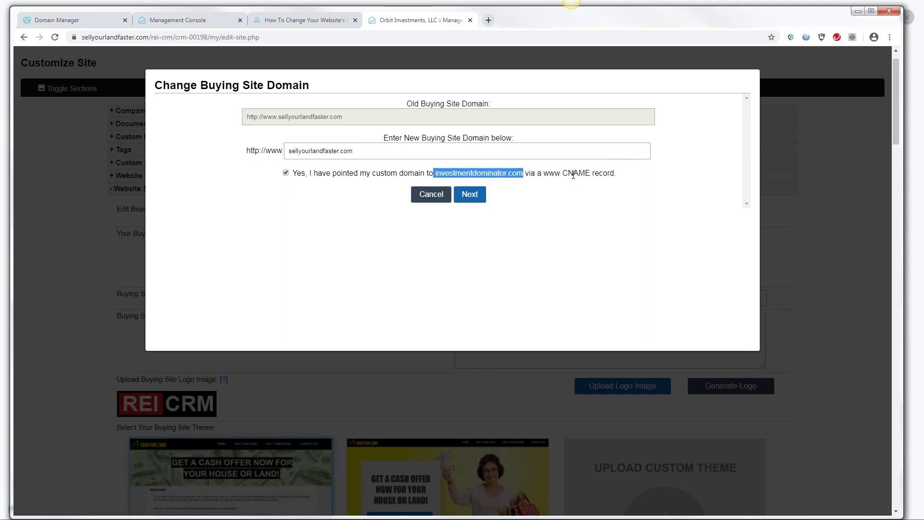
{"action": "left_click_drag", "start_coordinate": [590, 174], "coordinate": [543, 174]}
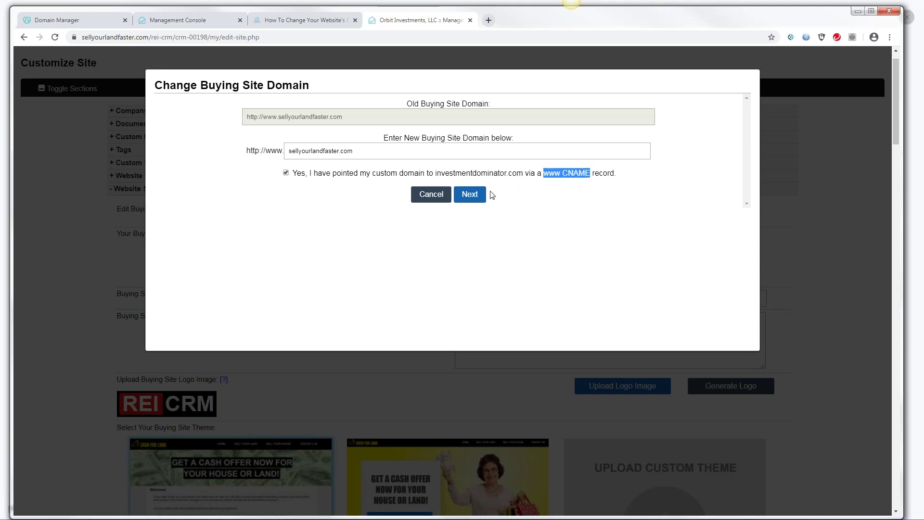
{"action": "left_click", "coordinate": [472, 197]}
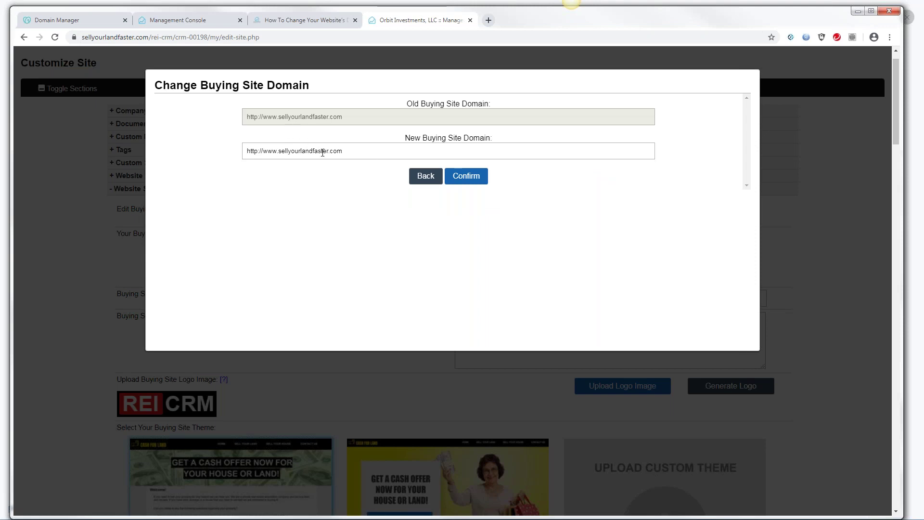
{"action": "left_click", "coordinate": [471, 179]}
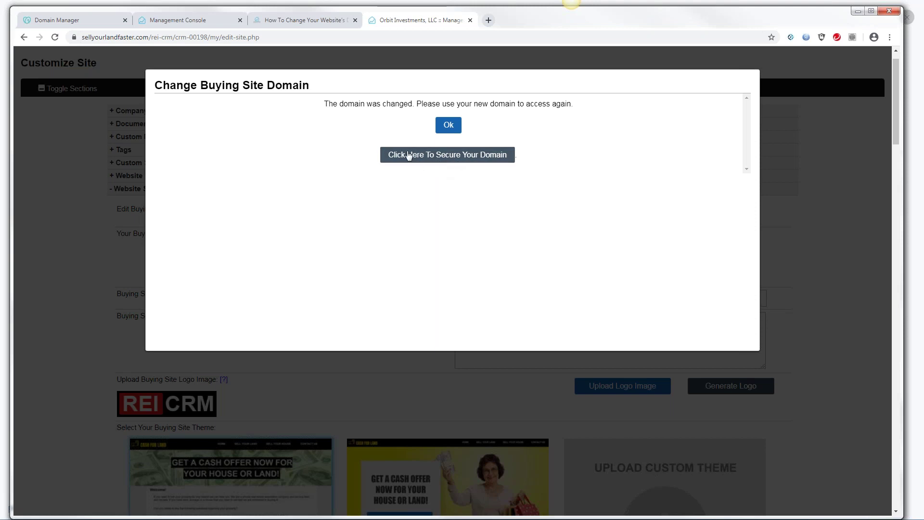
Open the domain's SSL certificate options, showing the free certificate expiring in 87 days
{"action": "left_click", "coordinate": [443, 155]}
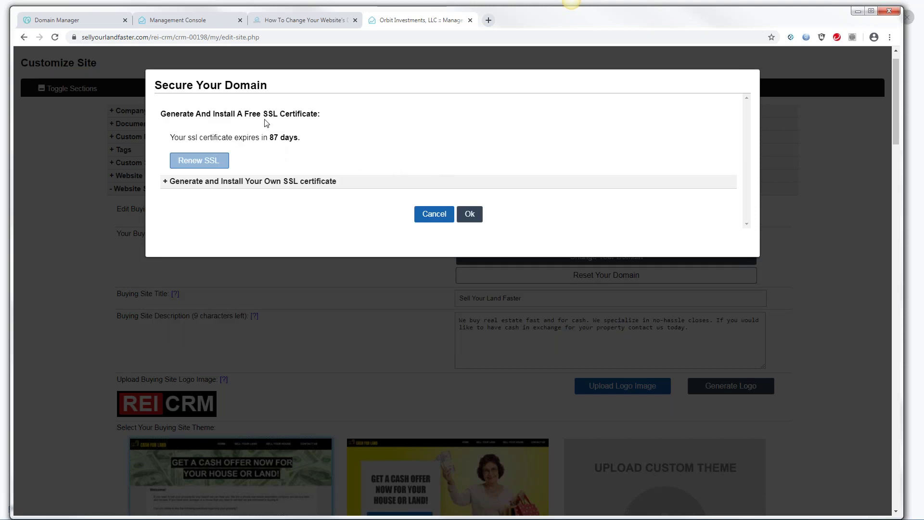
{"action": "left_click_drag", "start_coordinate": [263, 114], "coordinate": [322, 114]}
{"action": "left_click", "coordinate": [278, 114]}
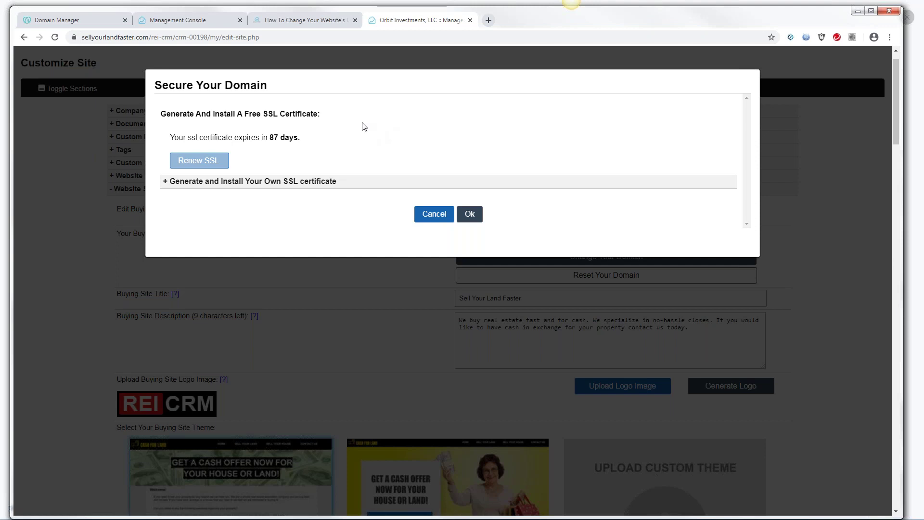
Dismiss the SSL notice for sellyourlandfaster.com and save the buying-site settings with Update Site
{"action": "left_click", "coordinate": [469, 215]}
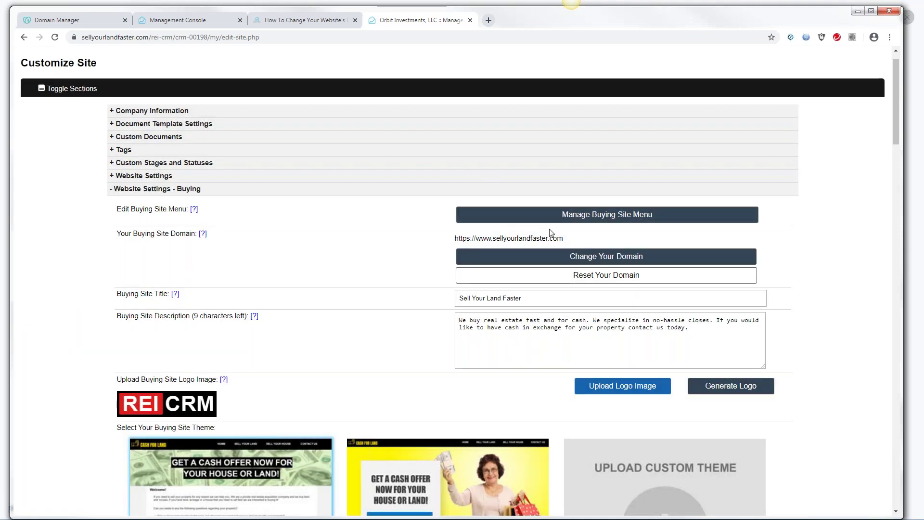
{"action": "left_click_drag", "start_coordinate": [564, 239], "coordinate": [455, 239]}
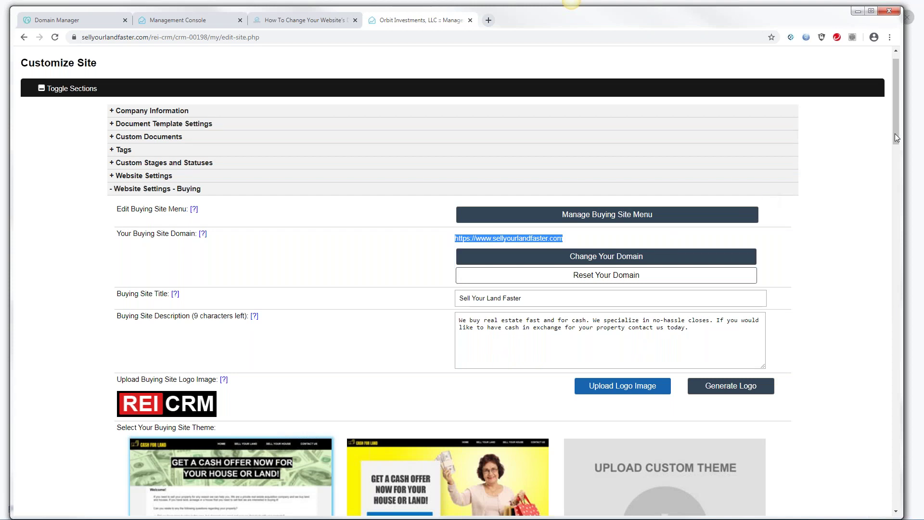
{"action": "left_click_drag", "start_coordinate": [897, 133], "coordinate": [912, 435]}
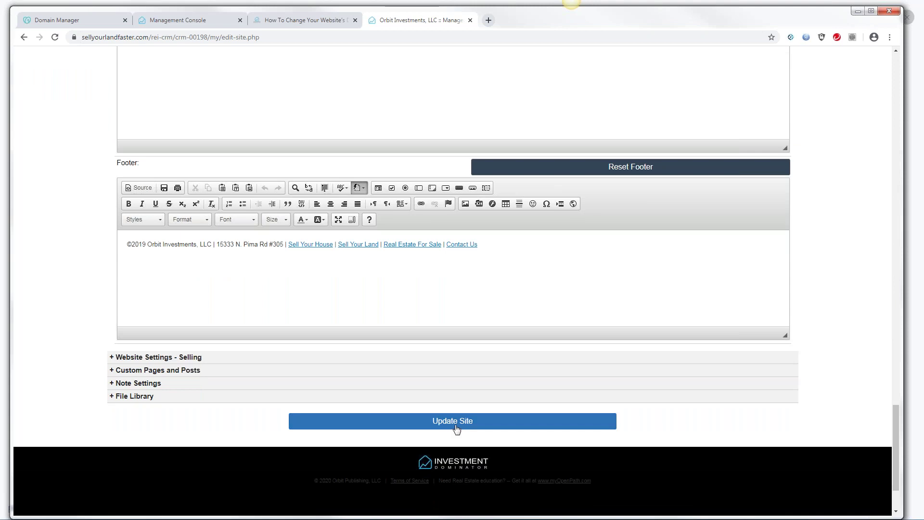
{"action": "left_click", "coordinate": [456, 422]}
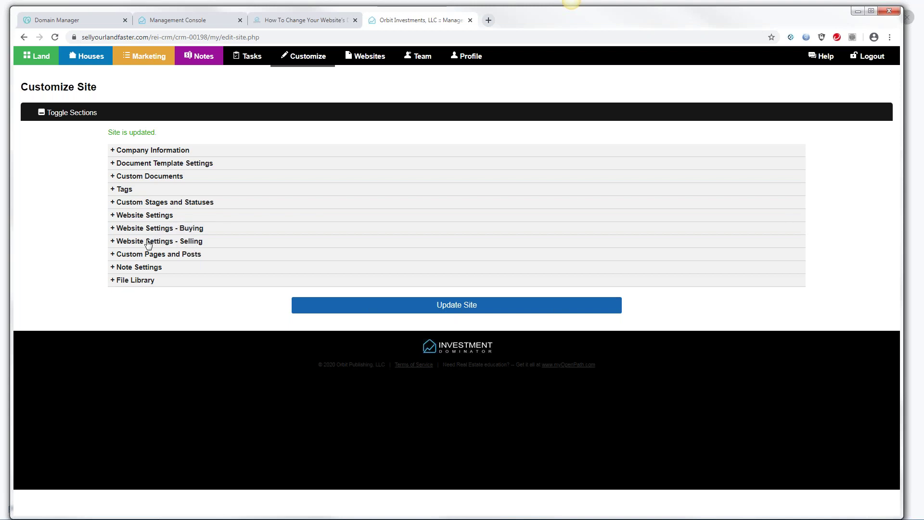
Expand Website Settings - Selling and begin changing the megalanddeals.com selling domain
{"action": "left_click", "coordinate": [151, 242]}
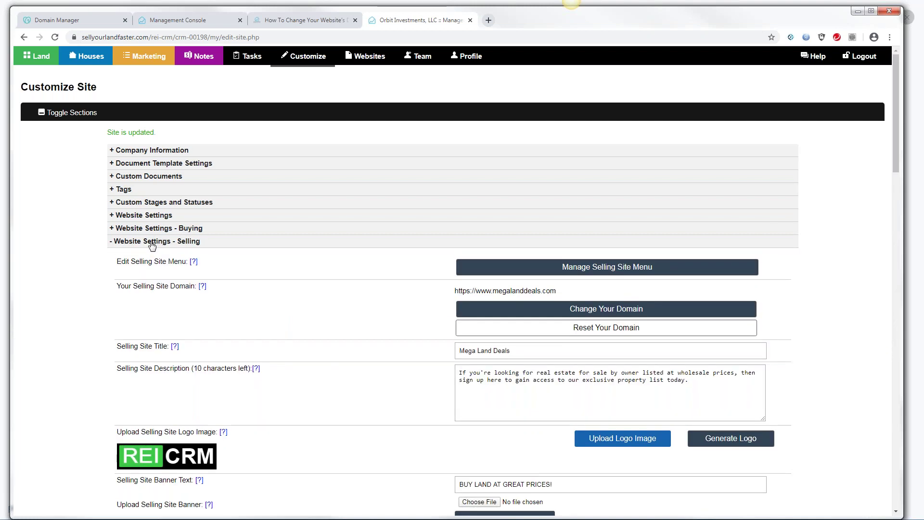
{"action": "left_click", "coordinate": [592, 310]}
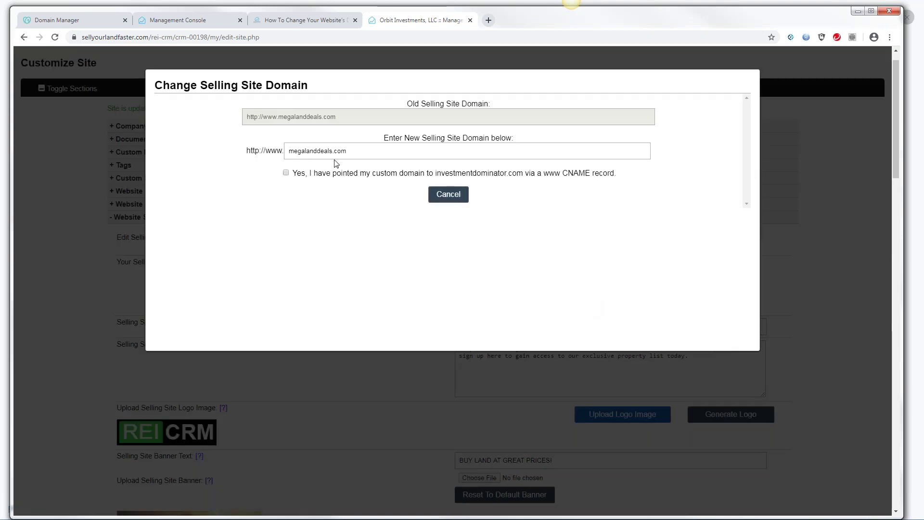
Reconfirm megalanddeals.com with the CNAME check and secure it with SSL (88 days left)
{"action": "left_click_drag", "start_coordinate": [354, 153], "coordinate": [281, 152]}
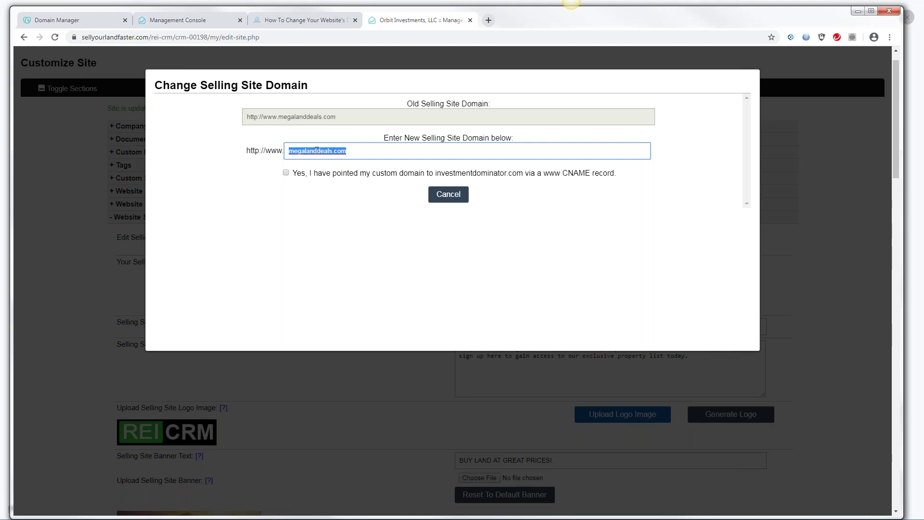
{"action": "left_click", "coordinate": [286, 173]}
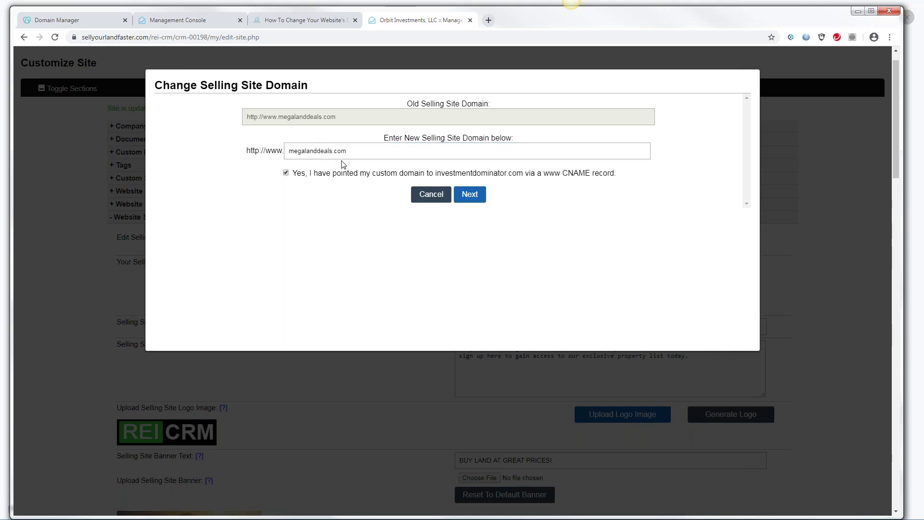
{"action": "left_click", "coordinate": [469, 194]}
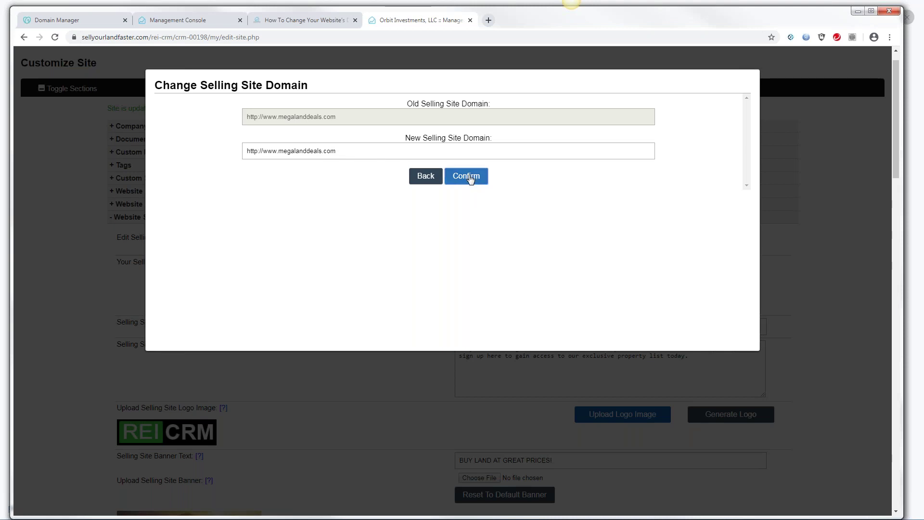
{"action": "left_click", "coordinate": [469, 177]}
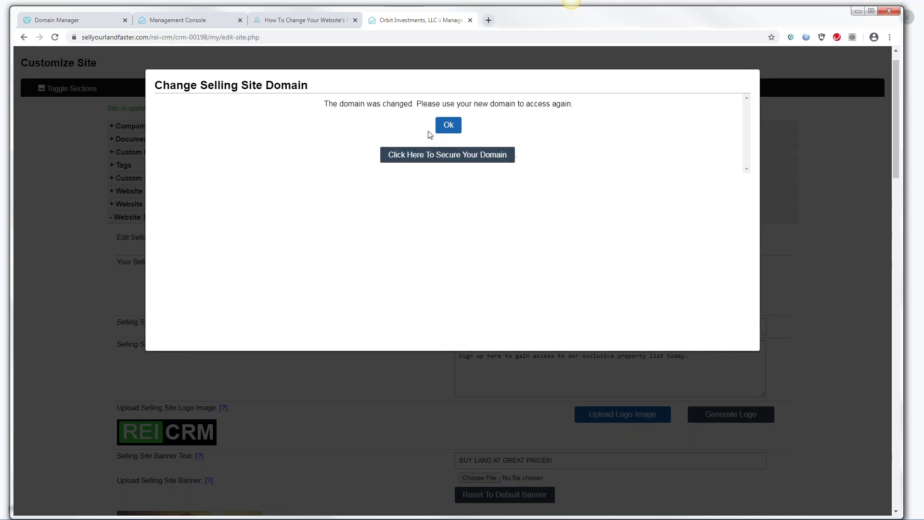
{"action": "left_click", "coordinate": [429, 157]}
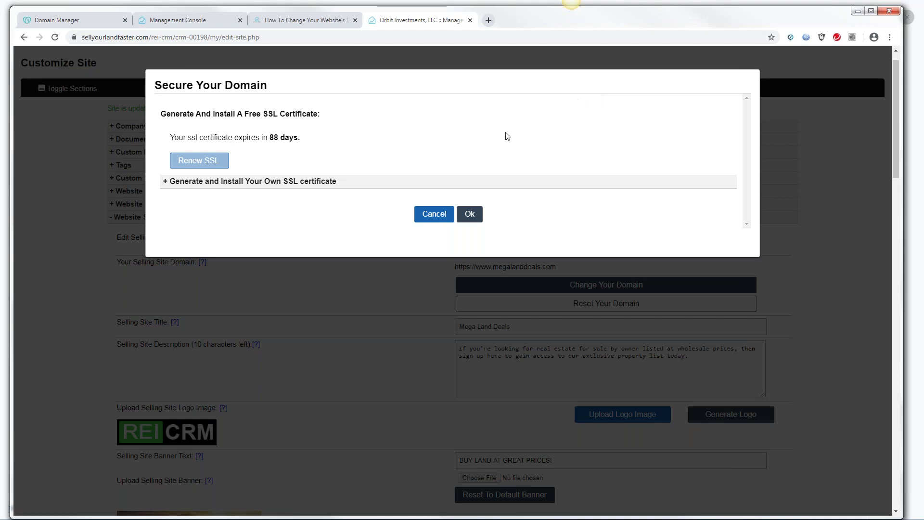
{"action": "left_click", "coordinate": [470, 213]}
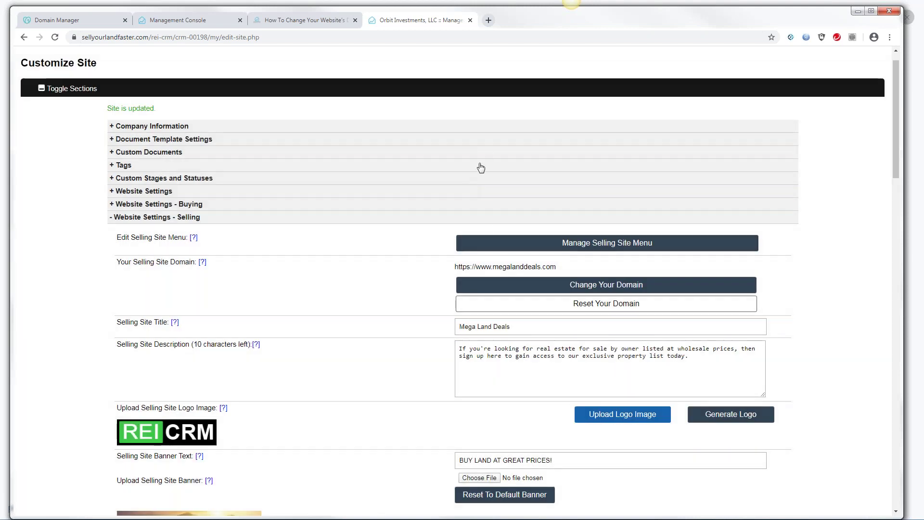
{"action": "left_click_drag", "start_coordinate": [561, 268], "coordinate": [452, 265]}
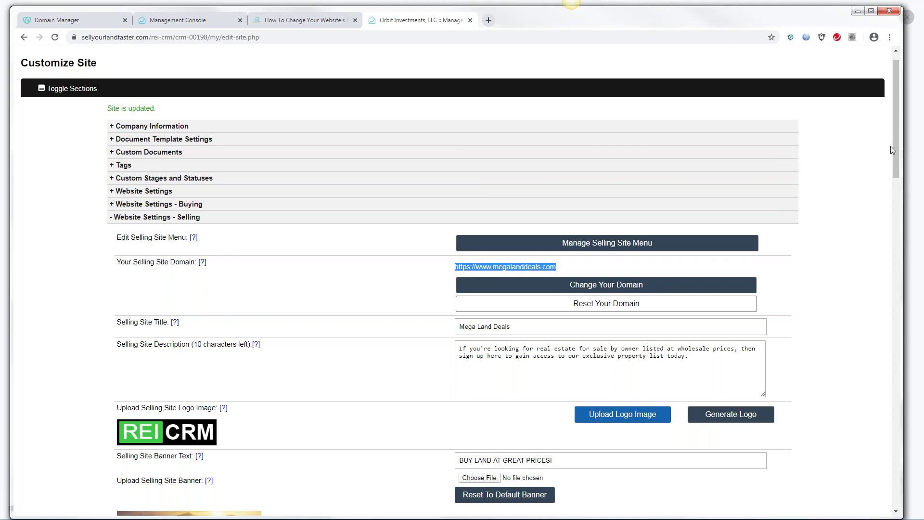
{"action": "left_click_drag", "start_coordinate": [894, 146], "coordinate": [912, 447]}
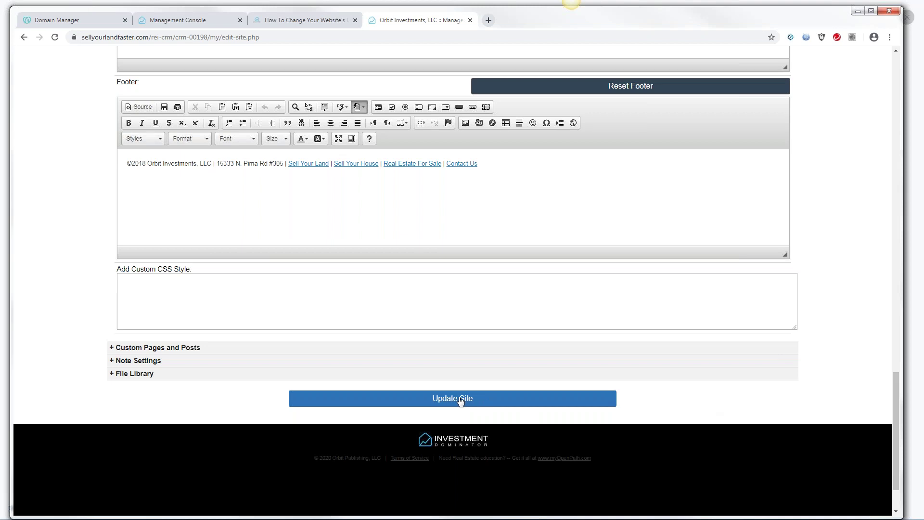
{"action": "left_click", "coordinate": [469, 402]}
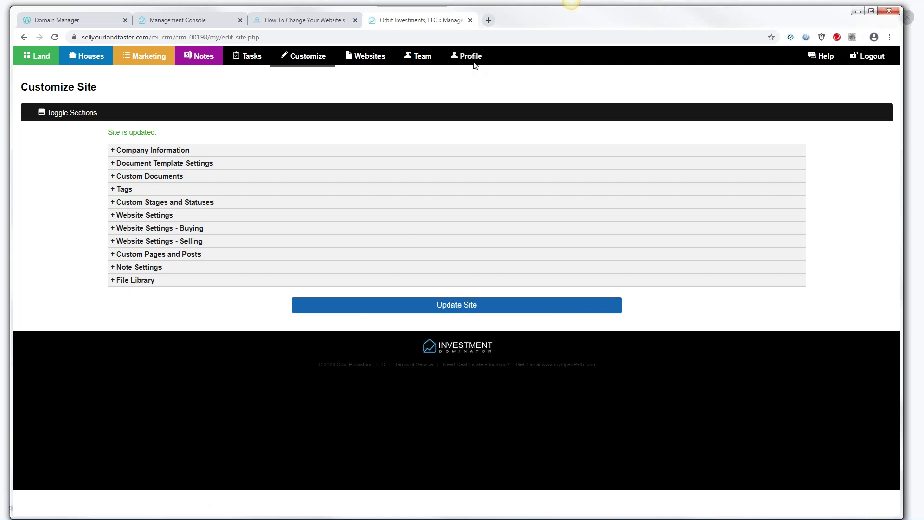
Return to Customize Site and expand Company Information to show Company Phone, Offer Phone and Company Email
{"action": "left_click", "coordinate": [466, 58]}
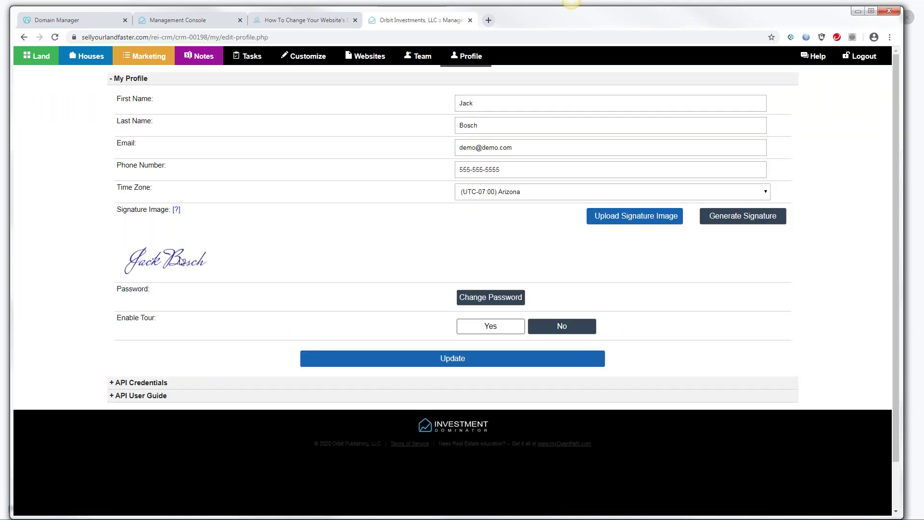
{"action": "left_click", "coordinate": [295, 58]}
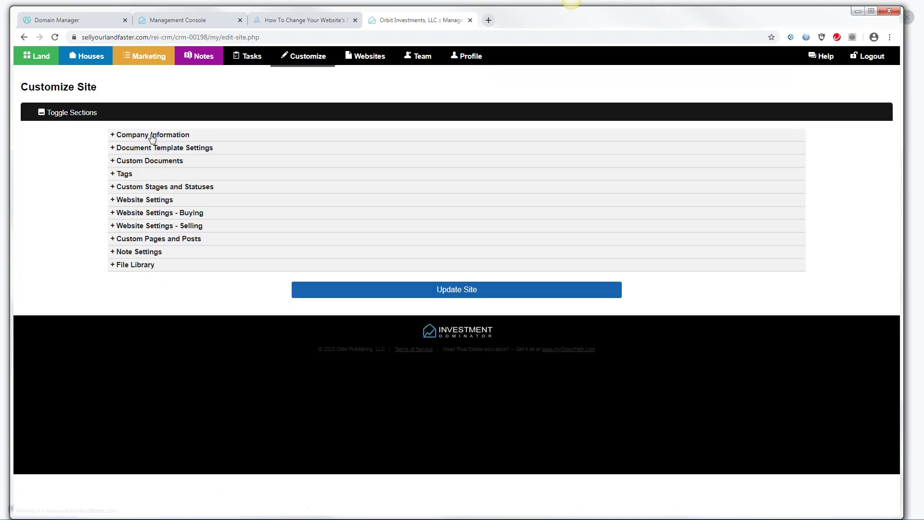
{"action": "left_click", "coordinate": [152, 136]}
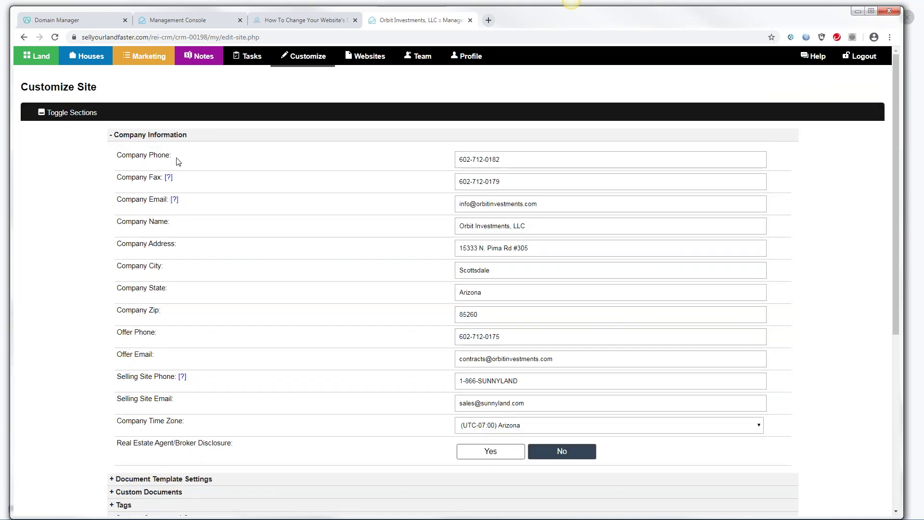
{"action": "left_click_drag", "start_coordinate": [123, 159], "coordinate": [171, 165]}
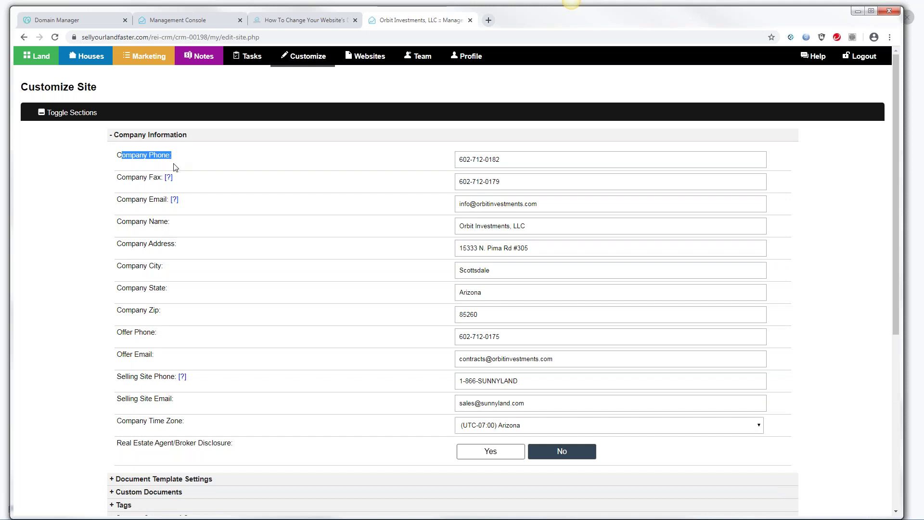
{"action": "left_click_drag", "start_coordinate": [117, 332], "coordinate": [151, 334]}
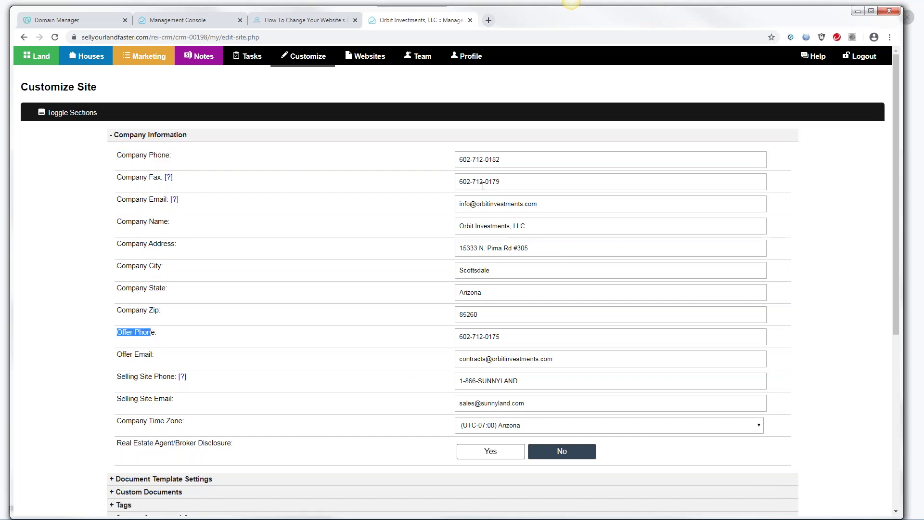
{"action": "left_click_drag", "start_coordinate": [460, 202], "coordinate": [571, 206]}
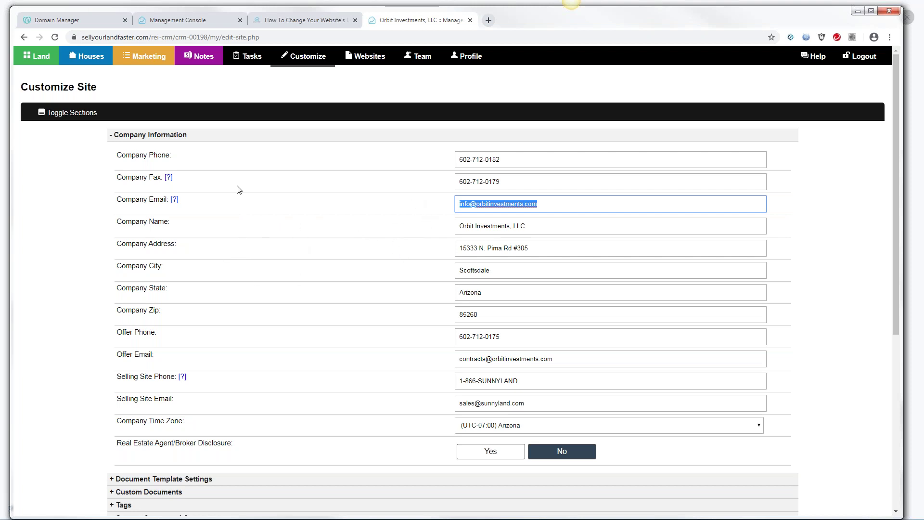
Reload Customize Site so Company Information and all other sections collapse
{"action": "left_click", "coordinate": [305, 57]}
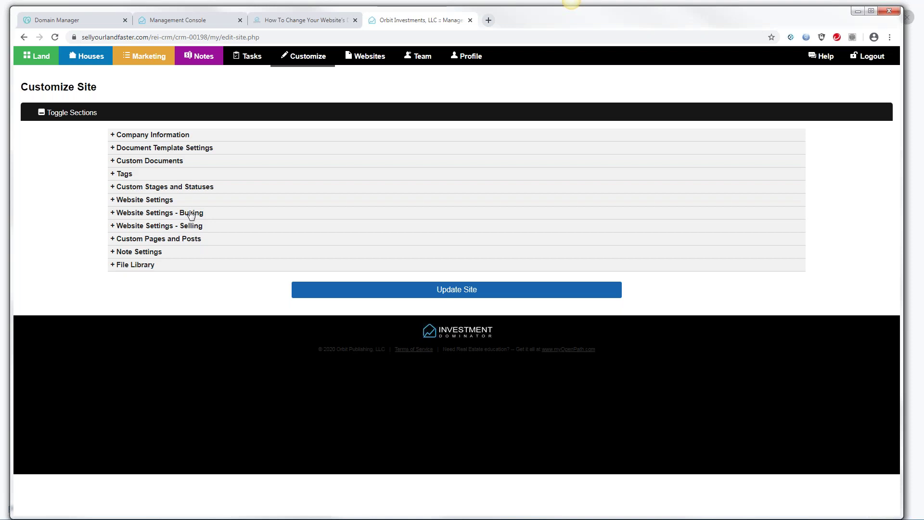
Reconfirm sellyourlandfaster.com as the buying domain via the CNAME check and acknowledge the success message
{"action": "left_click", "coordinate": [191, 213]}
{"action": "left_click", "coordinate": [510, 281]}
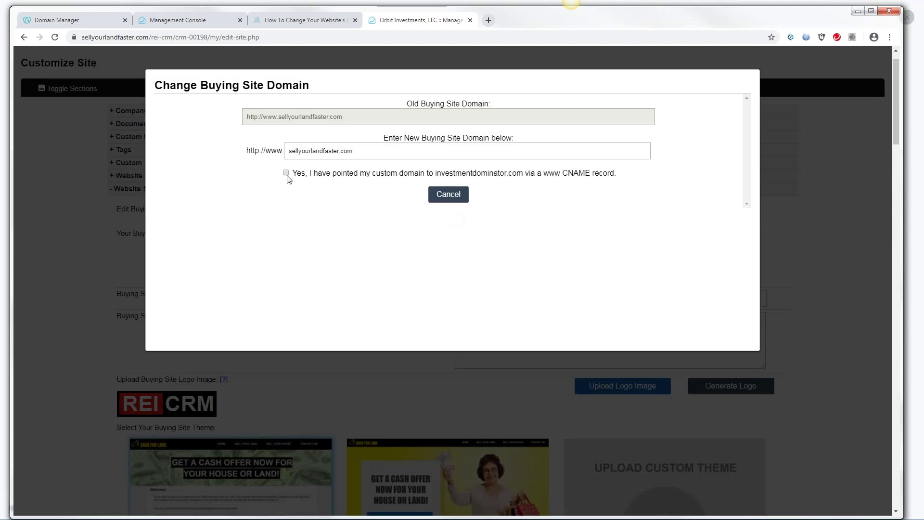
{"action": "left_click", "coordinate": [286, 173]}
{"action": "left_click", "coordinate": [470, 198]}
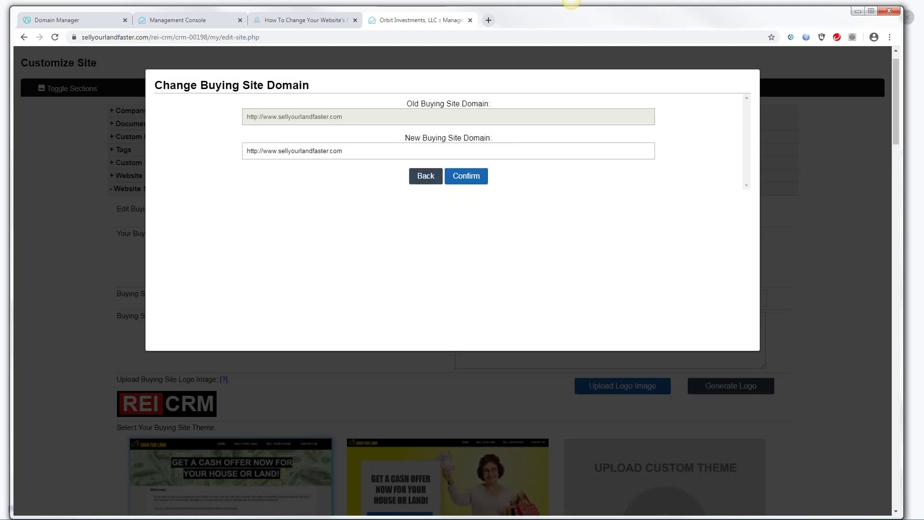
{"action": "left_click", "coordinate": [477, 176]}
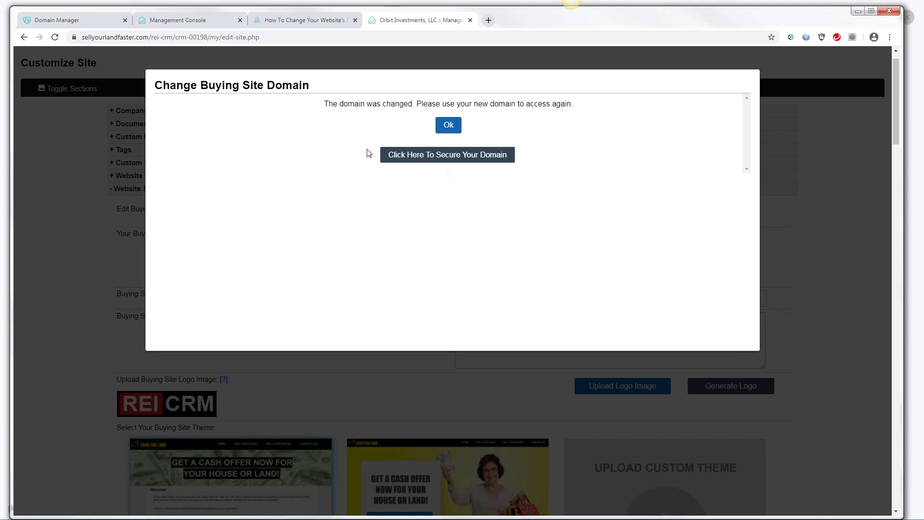
{"action": "left_click", "coordinate": [446, 128]}
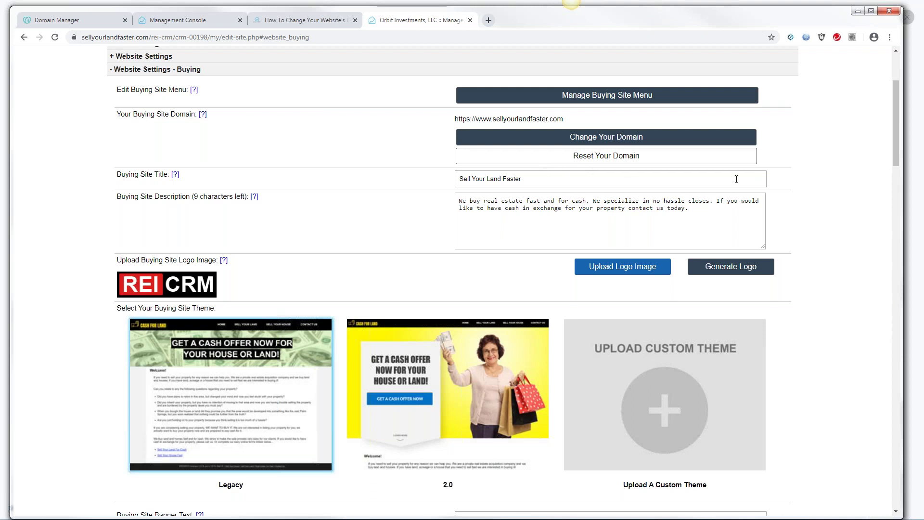
Open the live Sell Your Land Faster buying site from the Websites menu in a new tab
{"action": "left_click_drag", "start_coordinate": [896, 123], "coordinate": [890, 96]}
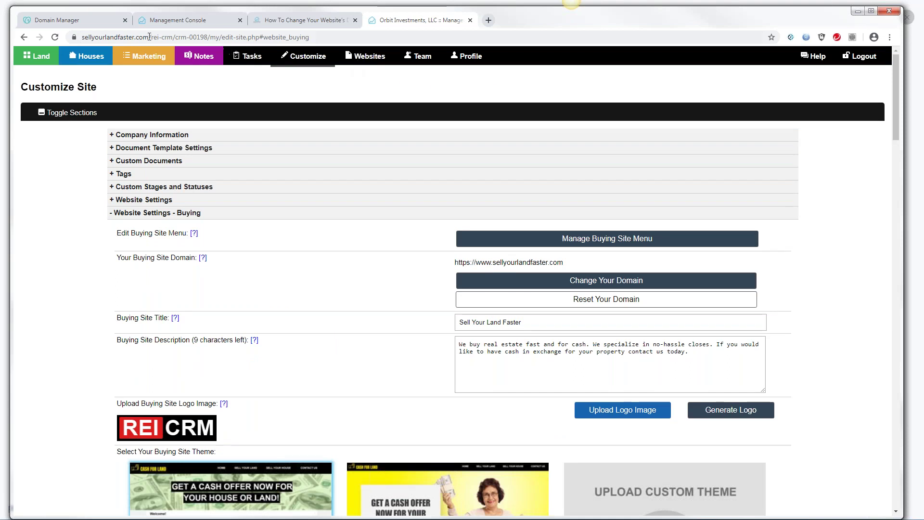
{"action": "left_click_drag", "start_coordinate": [310, 38], "coordinate": [71, 55]}
{"action": "left_click", "coordinate": [366, 57]}
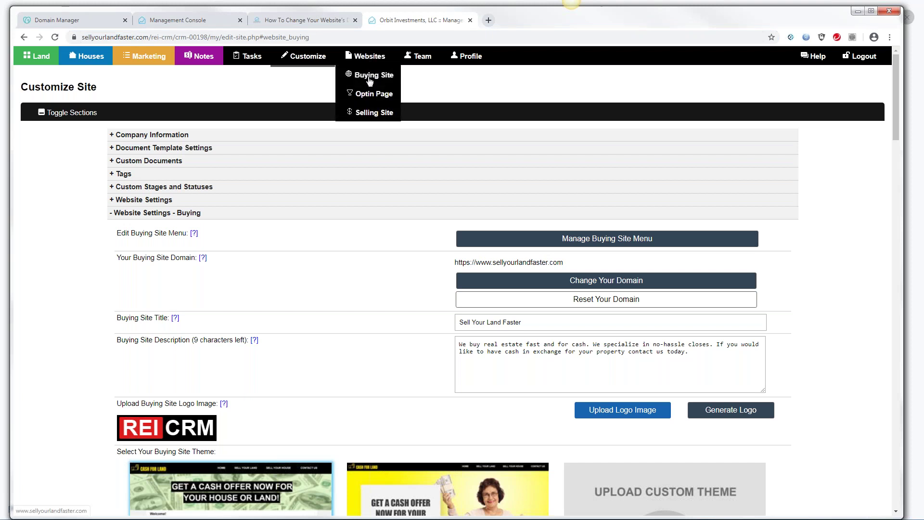
{"action": "left_click", "coordinate": [370, 78]}
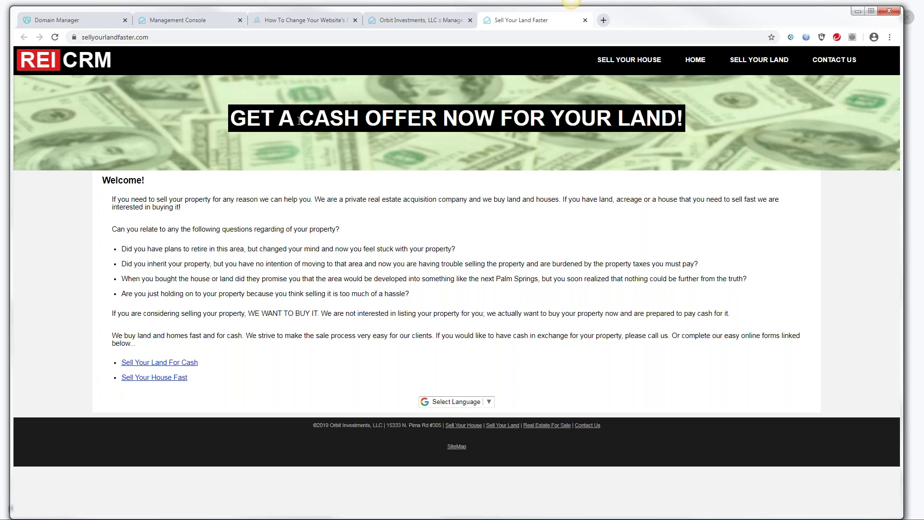
Close the Sell Your Land Faster tab and switch to the phone setup document
{"action": "left_click", "coordinate": [585, 21]}
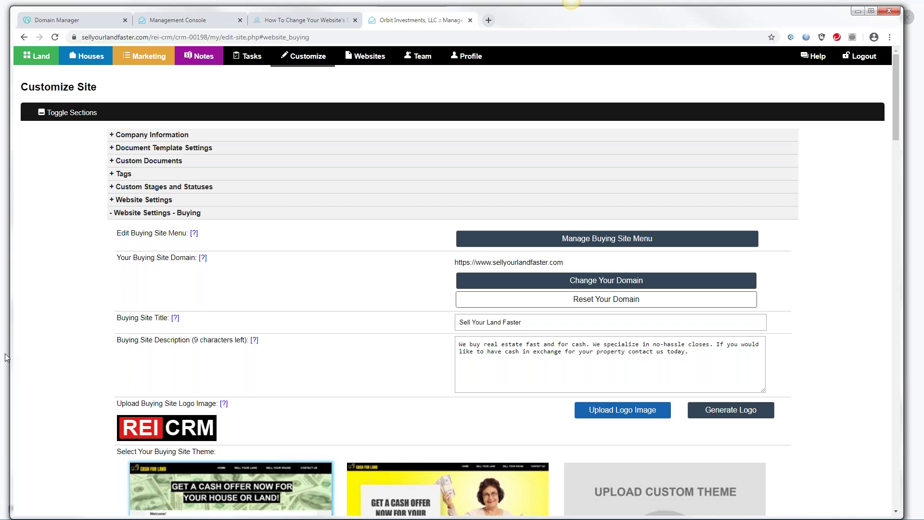
{"action": "key", "text": "alt+Tab"}
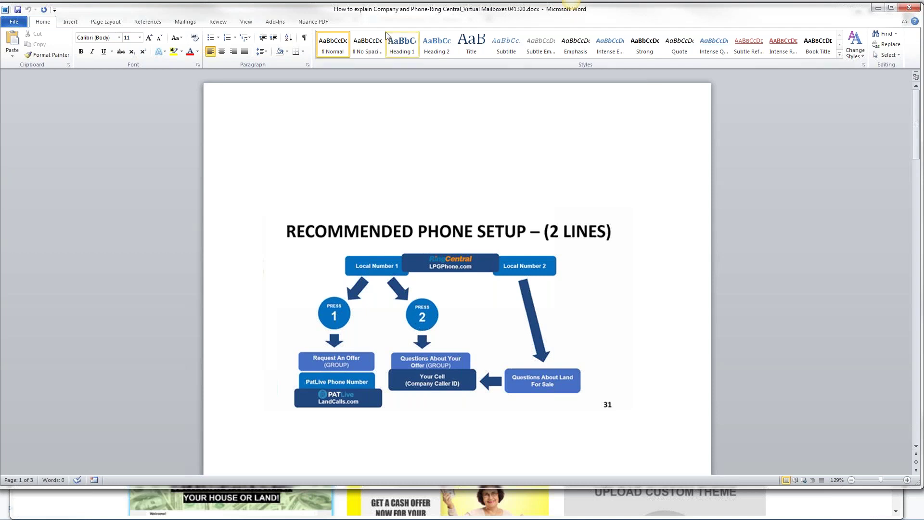
Minimize the Recommended Phone Setup (2 Lines) Word document to return to the CRM
{"action": "left_click", "coordinate": [878, 8]}
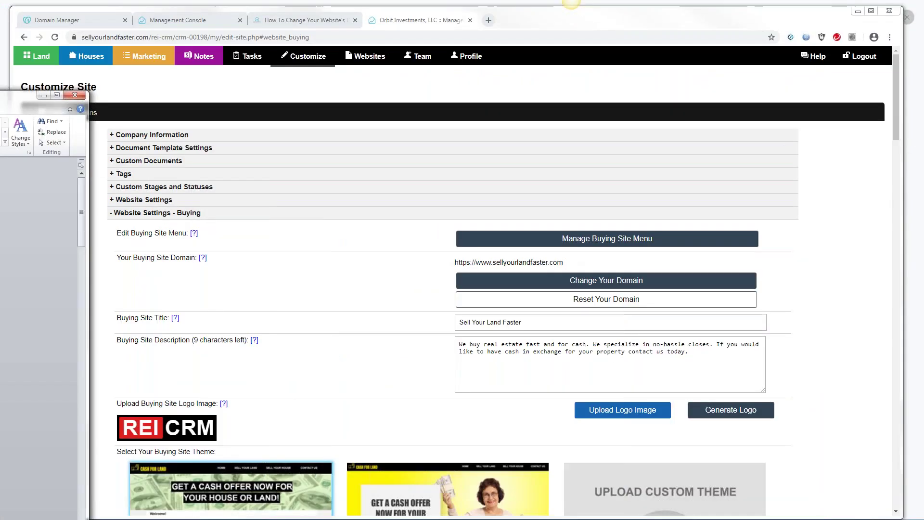
From the Management Console, open Customize, expand Company Information and highlight the Company Phone number
{"action": "left_click", "coordinate": [177, 21]}
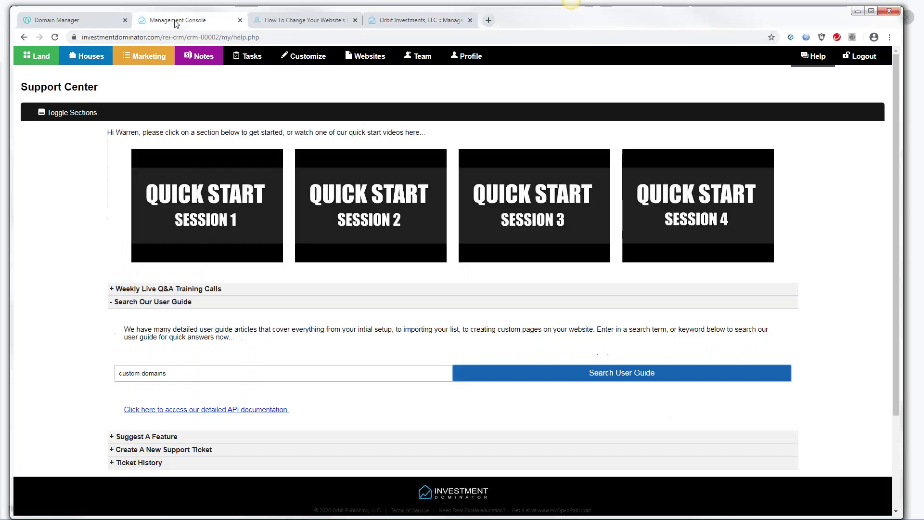
{"action": "left_click", "coordinate": [305, 57]}
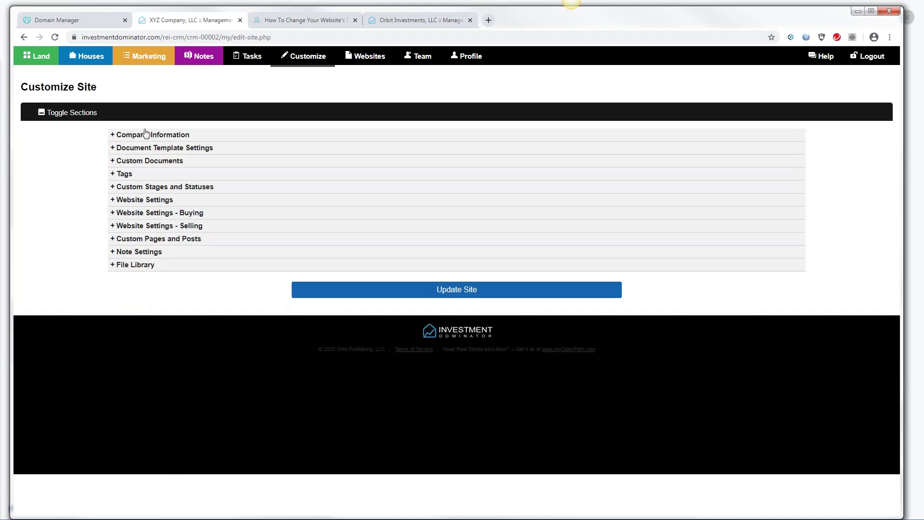
{"action": "left_click", "coordinate": [144, 135]}
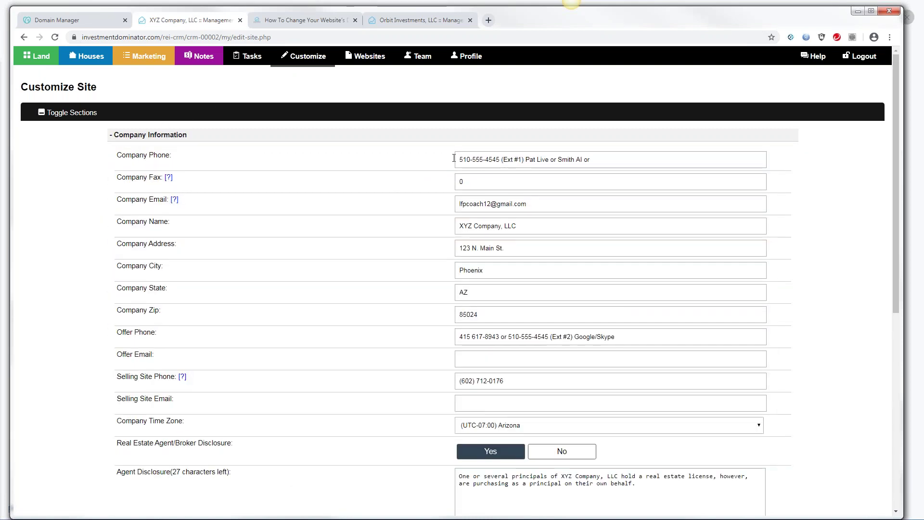
{"action": "left_click_drag", "start_coordinate": [459, 158], "coordinate": [498, 163]}
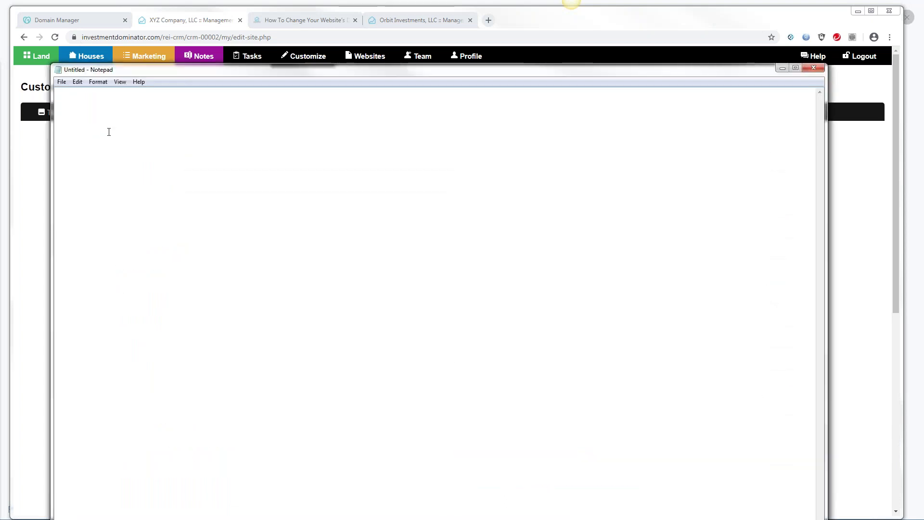
Write the Notepad note 'PAT Live - "Tresta" (1 number, 2 Extensions) or Ring Central' and move it aside
{"action": "key", "text": "Return"}
{"action": "key", "text": "Return"}
{"action": "type", "text": "Pat"}
{"action": "key", "text": "BackSpace"}
{"action": "key", "text": "BackSpace"}
{"action": "type", "text": "AT Live -"}
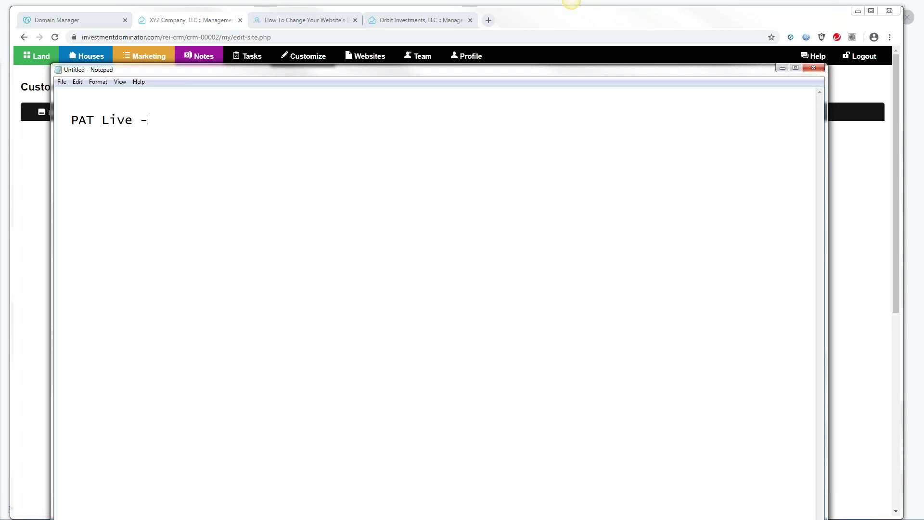
{"action": "type", "text": " \"Tresta\""}
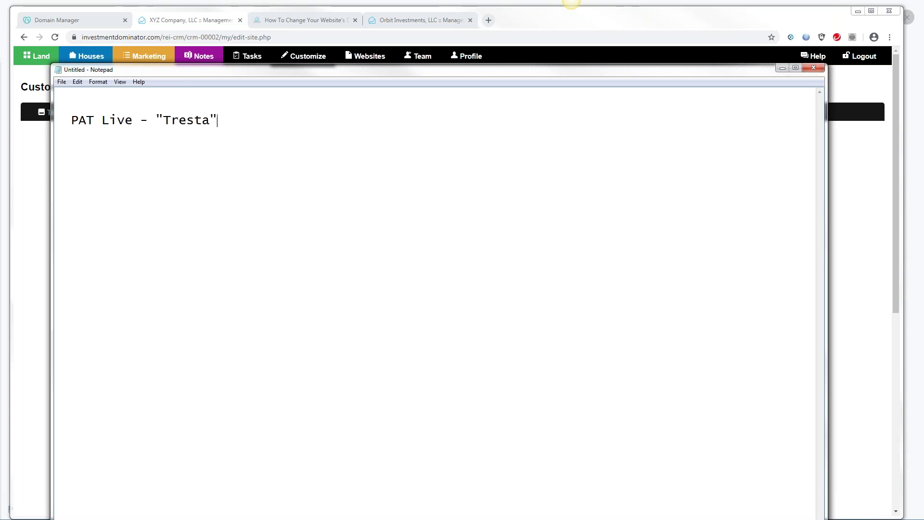
{"action": "type", "text": " (1 number,"}
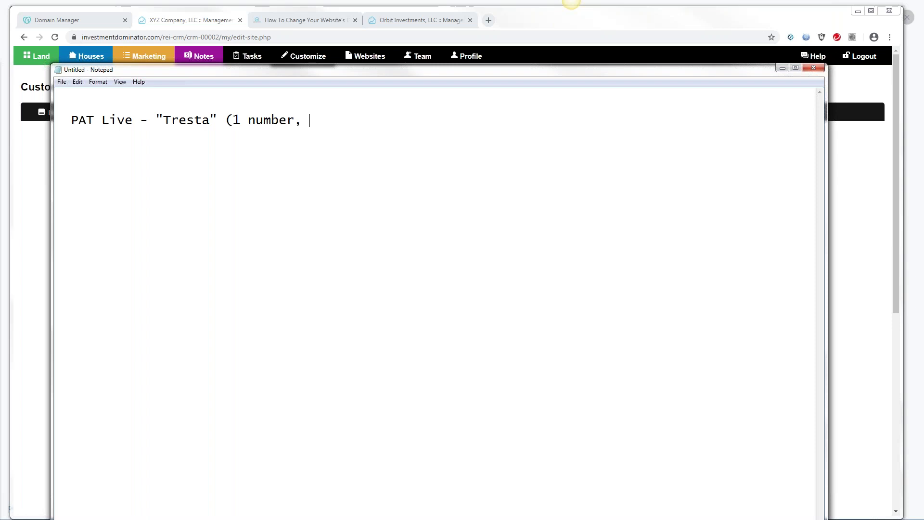
{"action": "type", "text": " 2 Extensiton"}
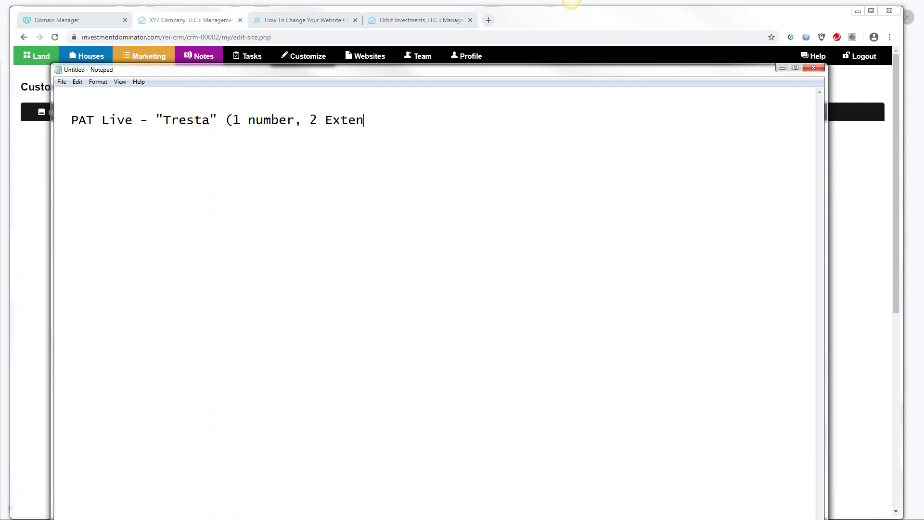
{"action": "key", "text": "BackSpace"}
{"action": "key", "text": "BackSpace"}
{"action": "key", "text": "BackSpace"}
{"action": "key", "text": "BackSpace"}
{"action": "type", "text": "ions)"}
{"action": "type", "text": "or Ru"}
{"action": "key", "text": "BackSpace"}
{"action": "type", "text": "ing "}
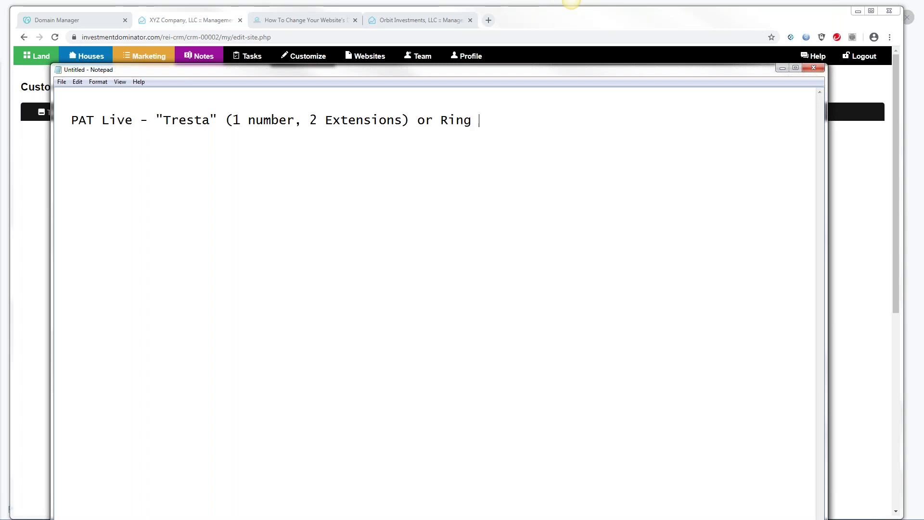
{"action": "type", "text": "Central"}
{"action": "left_click_drag", "start_coordinate": [496, 76], "coordinate": [0, 202]}
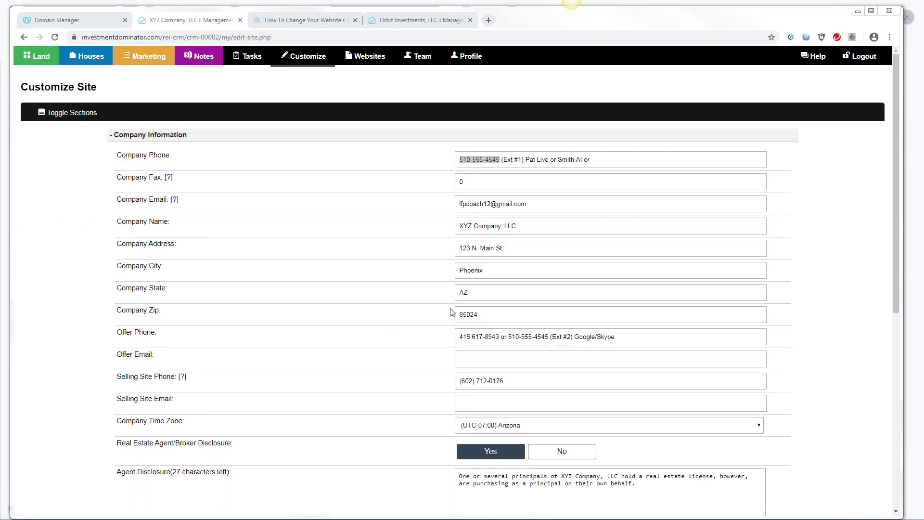
Return to the CRM page and highlight the Offer Phone label and its main number
{"action": "left_click", "coordinate": [114, 333]}
{"action": "left_click_drag", "start_coordinate": [114, 333], "coordinate": [160, 335]}
{"action": "left_click_drag", "start_coordinate": [509, 337], "coordinate": [593, 341]}
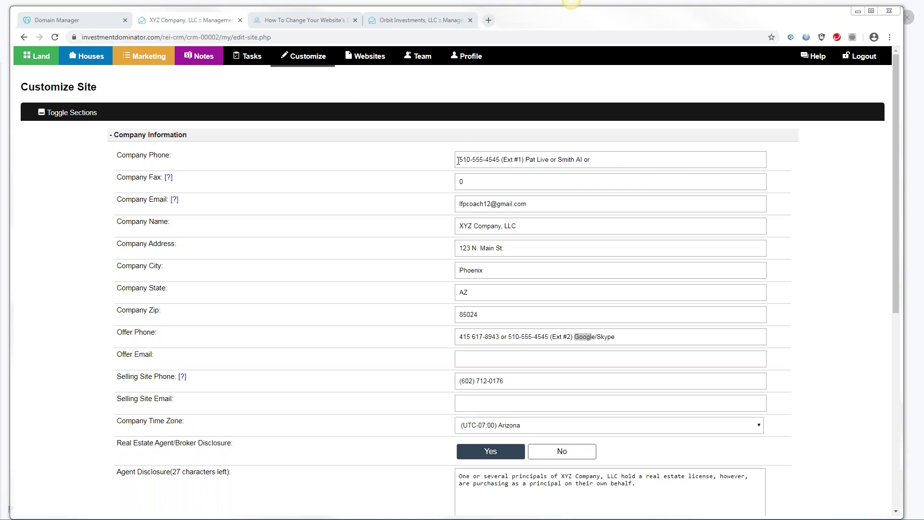
Highlight the main numbers, Ext #1, Ext #2 and Pat Live in the Company and Offer Phone fields
{"action": "left_click_drag", "start_coordinate": [458, 159], "coordinate": [502, 159]}
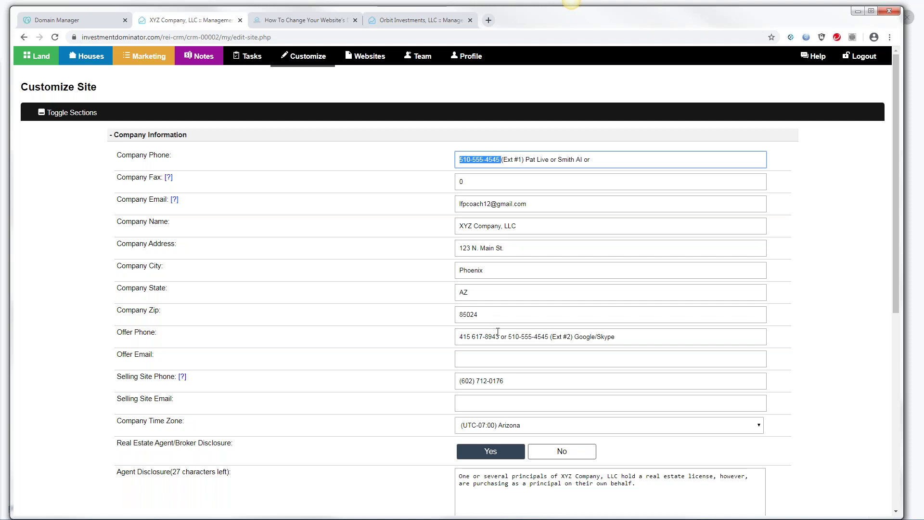
{"action": "left_click_drag", "start_coordinate": [508, 336], "coordinate": [549, 333]}
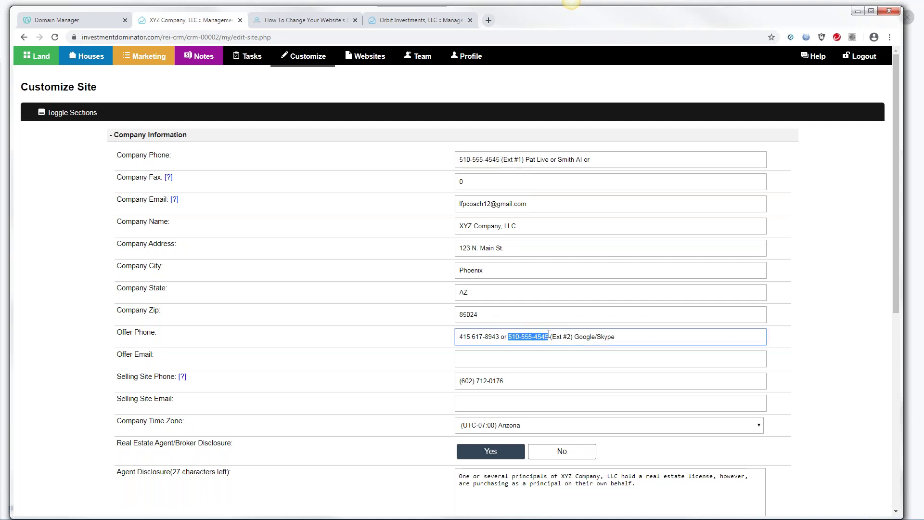
{"action": "left_click_drag", "start_coordinate": [552, 337], "coordinate": [571, 337]}
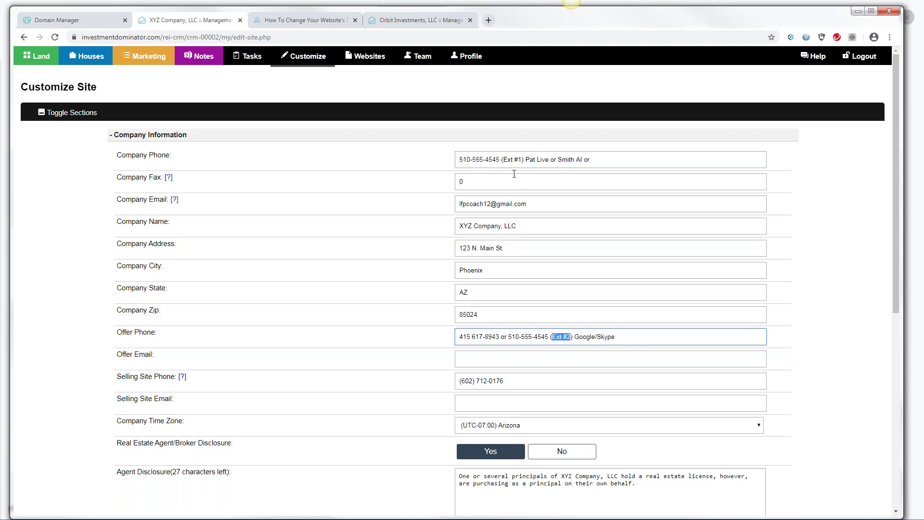
{"action": "left_click_drag", "start_coordinate": [503, 159], "coordinate": [523, 159]}
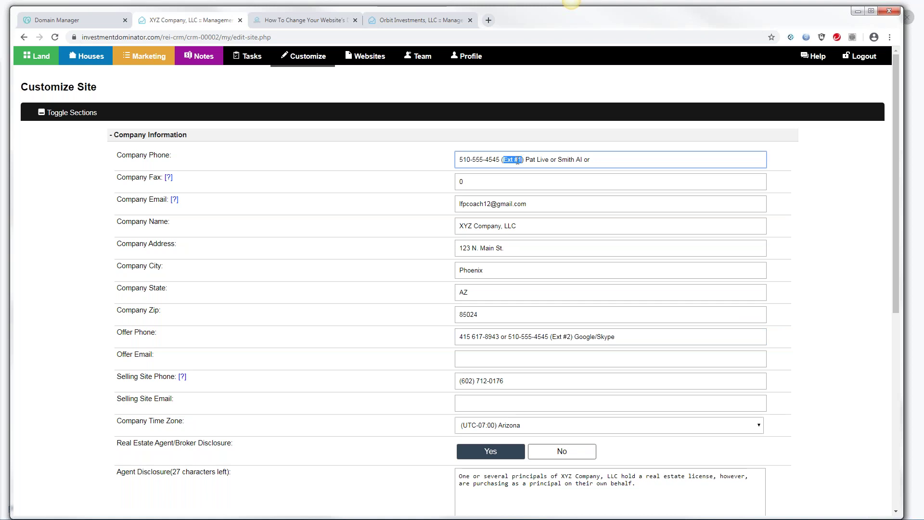
{"action": "left_click_drag", "start_coordinate": [542, 158], "coordinate": [549, 160]}
Bring back the answering-service note, reposition it, then minimize it to show the site form
{"action": "key", "text": "alt+Tab"}
{"action": "left_click_drag", "start_coordinate": [392, 102], "coordinate": [403, 68]}
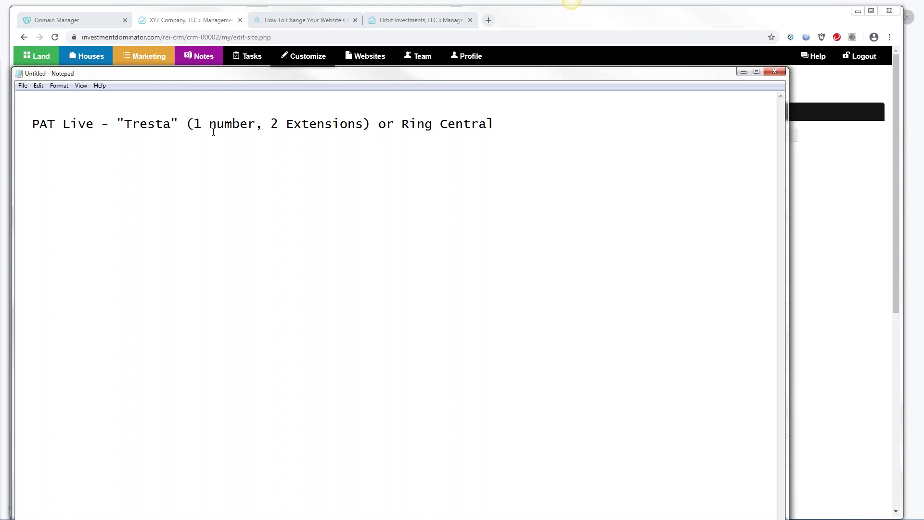
{"action": "key", "text": "super+Down"}
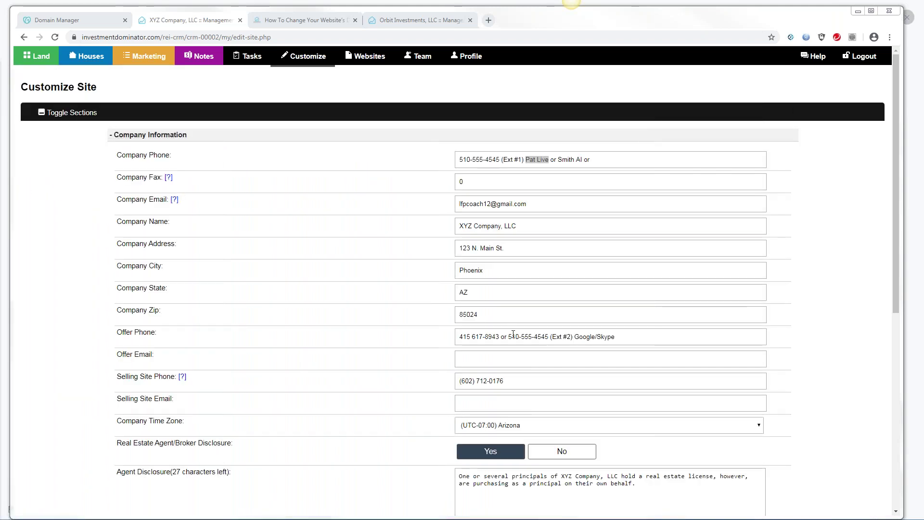
{"action": "left_click_drag", "start_coordinate": [509, 336], "coordinate": [549, 341]}
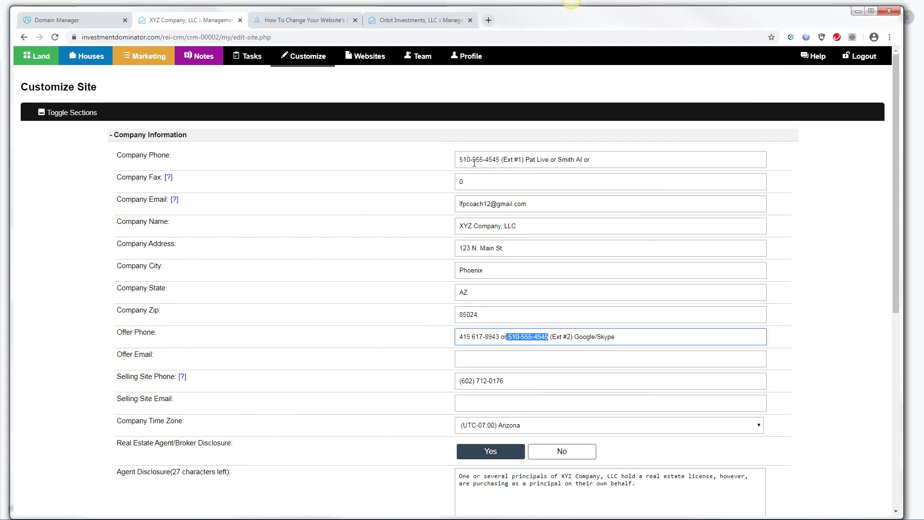
{"action": "left_click_drag", "start_coordinate": [461, 157], "coordinate": [505, 159]}
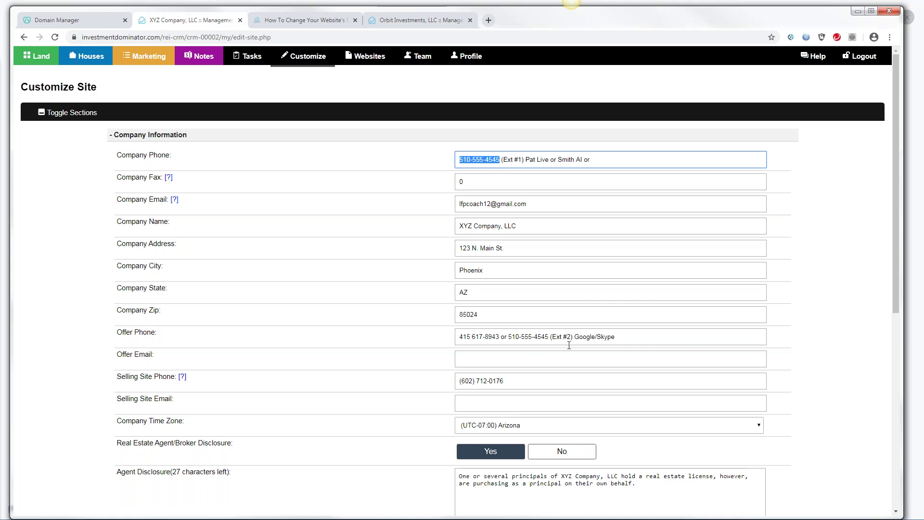
{"action": "left_click_drag", "start_coordinate": [552, 337], "coordinate": [571, 337]}
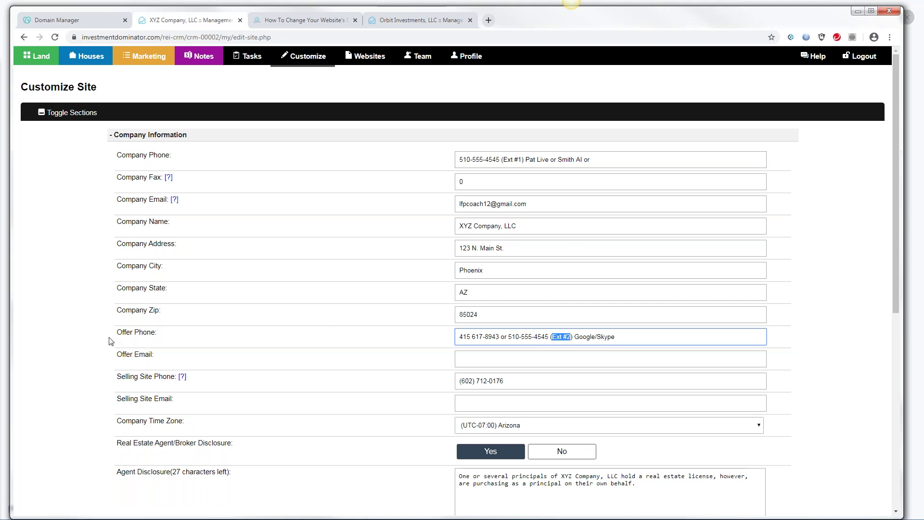
{"action": "left_click_drag", "start_coordinate": [117, 332], "coordinate": [160, 340]}
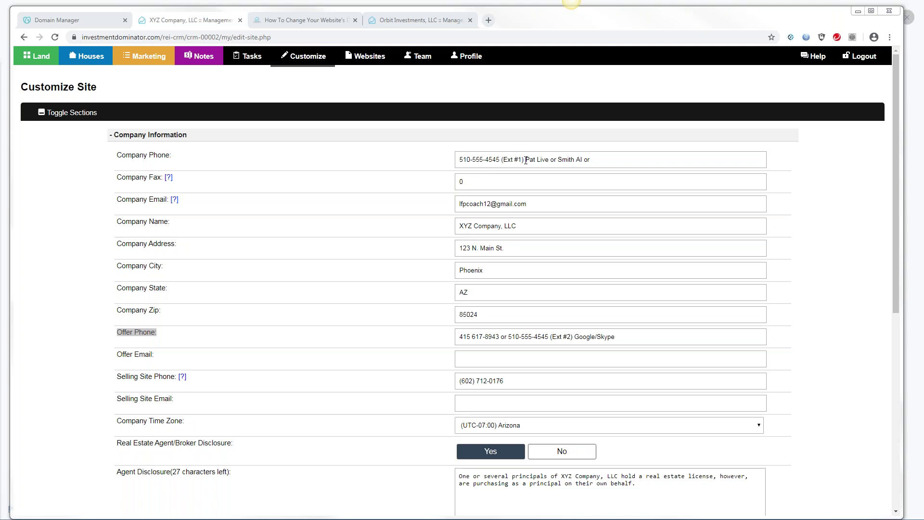
{"action": "left_click_drag", "start_coordinate": [460, 160], "coordinate": [502, 159]}
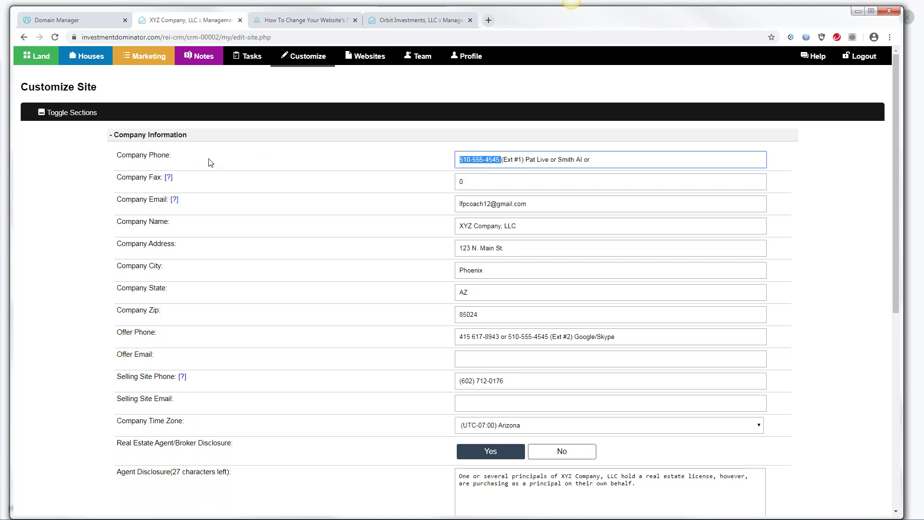
{"action": "left_click", "coordinate": [450, 159]}
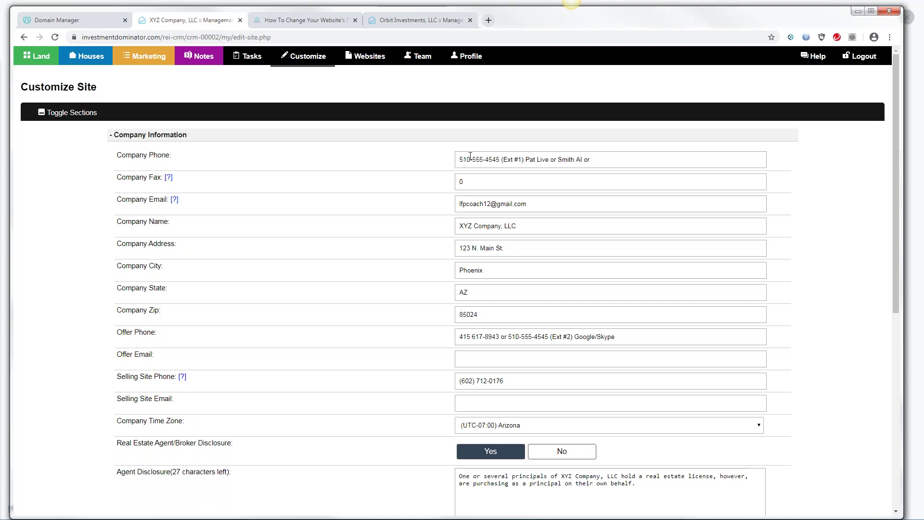
{"action": "left_click_drag", "start_coordinate": [525, 159], "coordinate": [549, 164]}
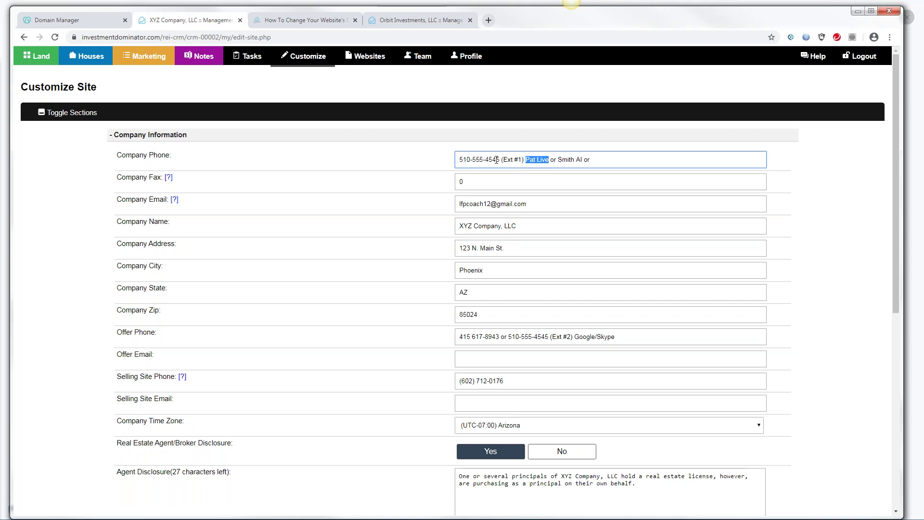
{"action": "left_click_drag", "start_coordinate": [502, 161], "coordinate": [461, 158]}
{"action": "left_click", "coordinate": [502, 160]}
{"action": "left_click_drag", "start_coordinate": [525, 160], "coordinate": [581, 160]}
Glance at the Land deals Offer Requests view, then return to the Customize Site page
{"action": "left_click", "coordinate": [39, 57]}
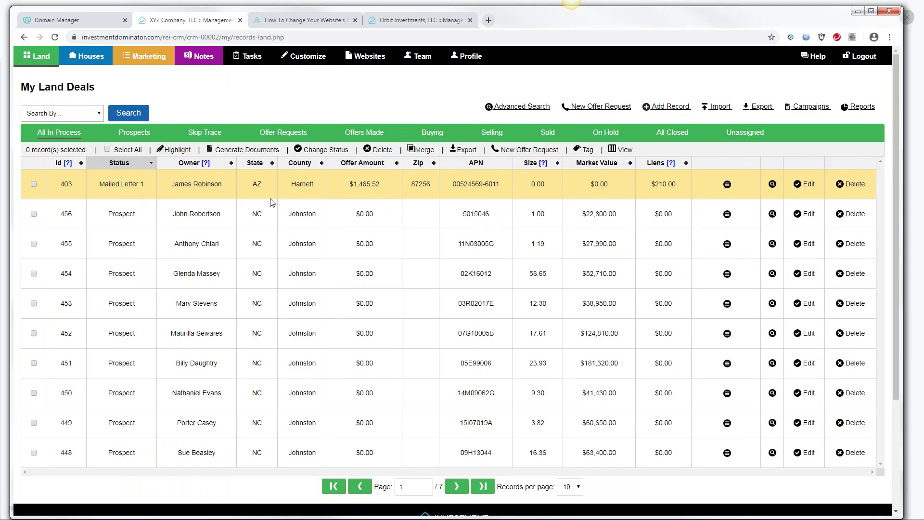
{"action": "left_click", "coordinate": [282, 137]}
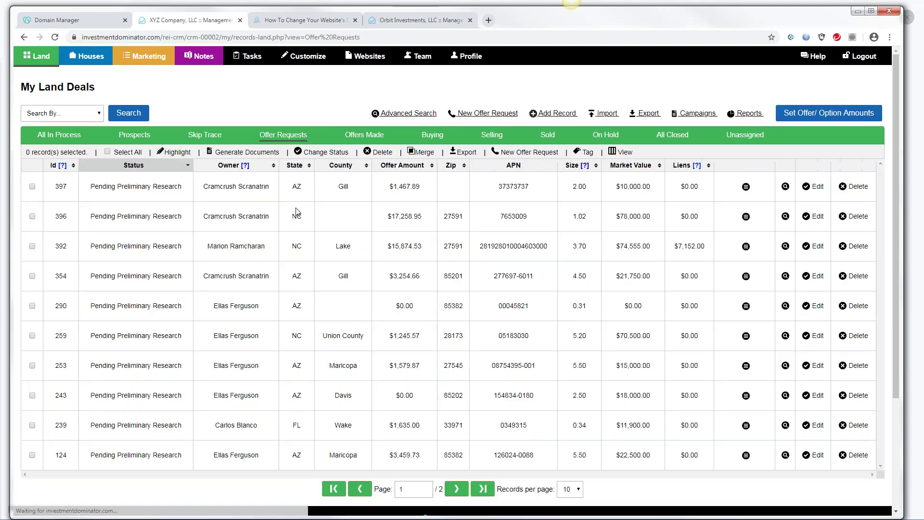
{"action": "left_click", "coordinate": [306, 58]}
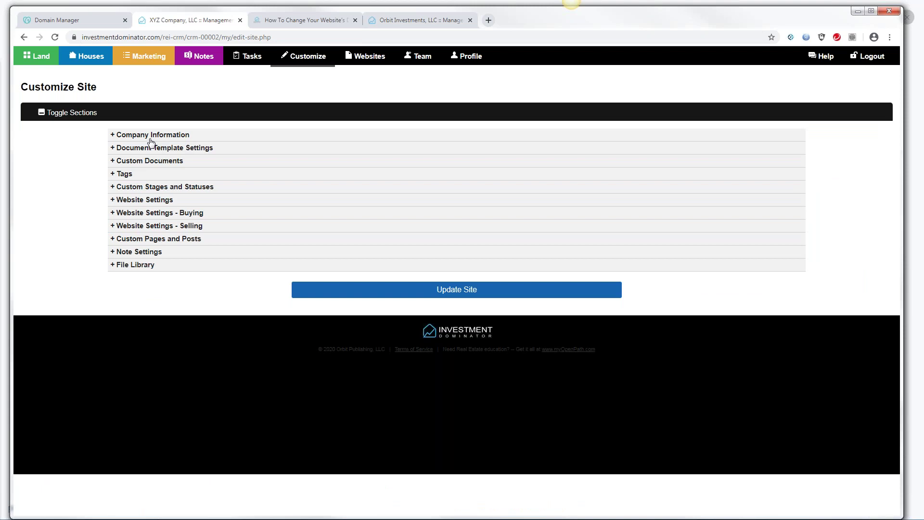
Expand Company Information and highlight the Company Phone number, Pat Live, and the Offer Phone number
{"action": "left_click", "coordinate": [151, 137]}
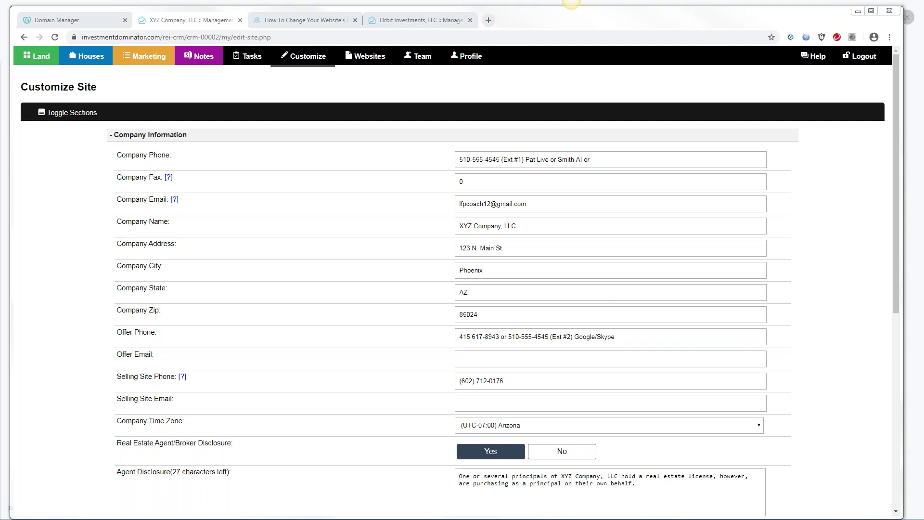
{"action": "left_click_drag", "start_coordinate": [117, 154], "coordinate": [171, 162]}
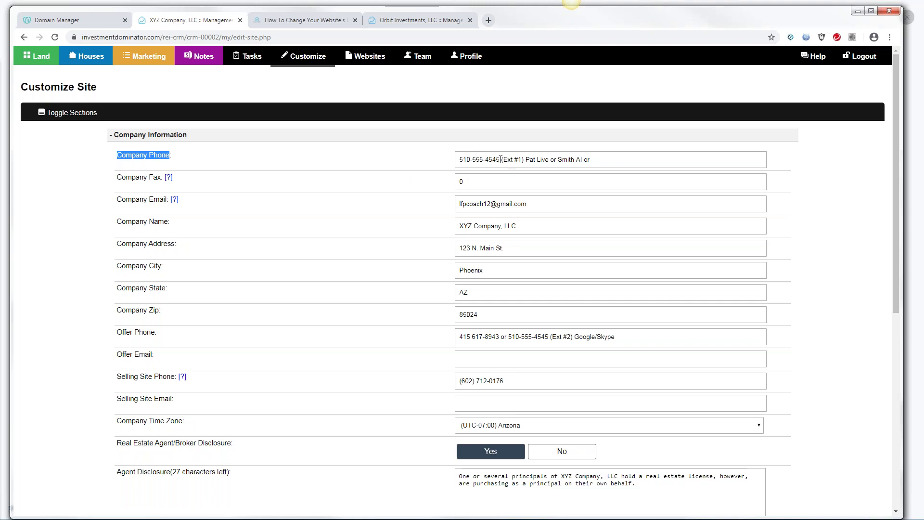
{"action": "left_click_drag", "start_coordinate": [501, 159], "coordinate": [457, 156]}
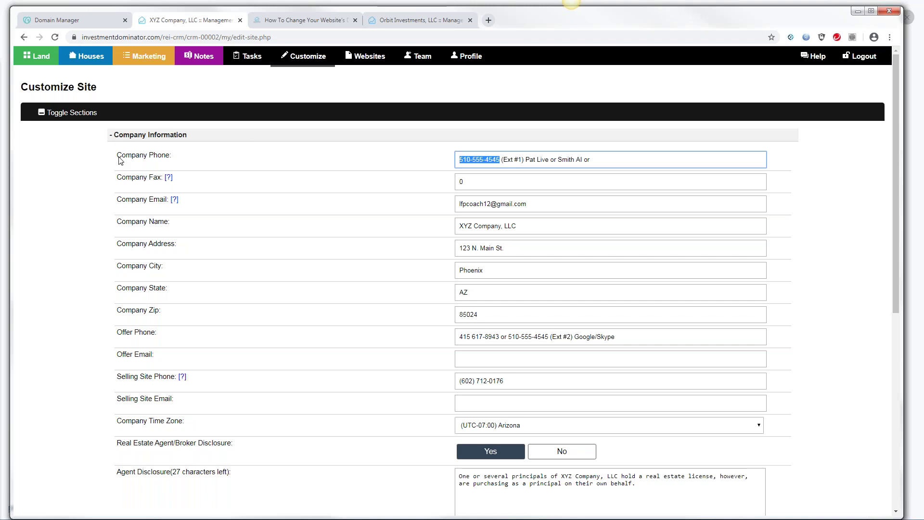
{"action": "left_click_drag", "start_coordinate": [118, 162], "coordinate": [181, 162]}
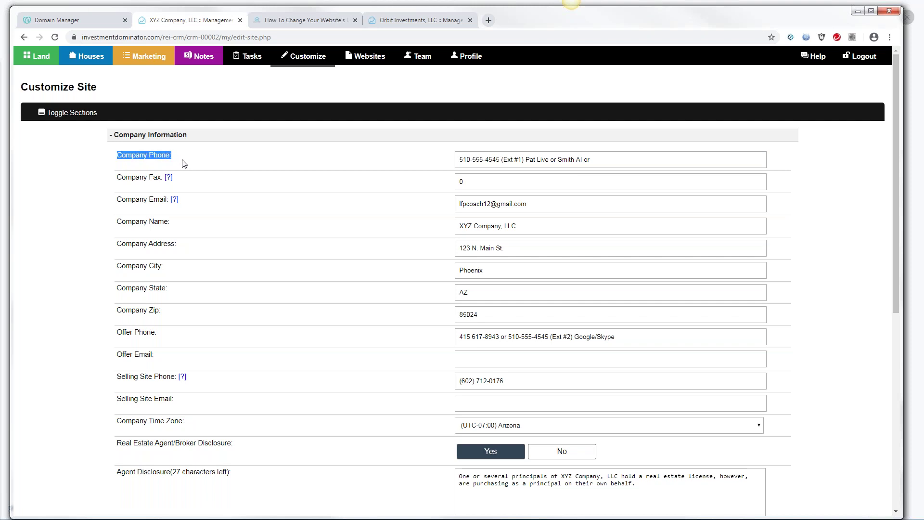
{"action": "left_click_drag", "start_coordinate": [461, 159], "coordinate": [501, 164]}
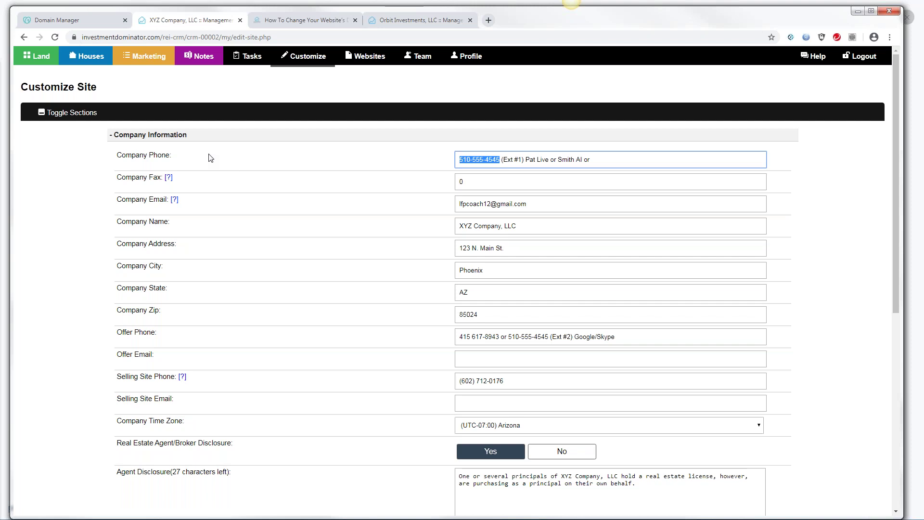
{"action": "left_click_drag", "start_coordinate": [526, 161], "coordinate": [550, 163]}
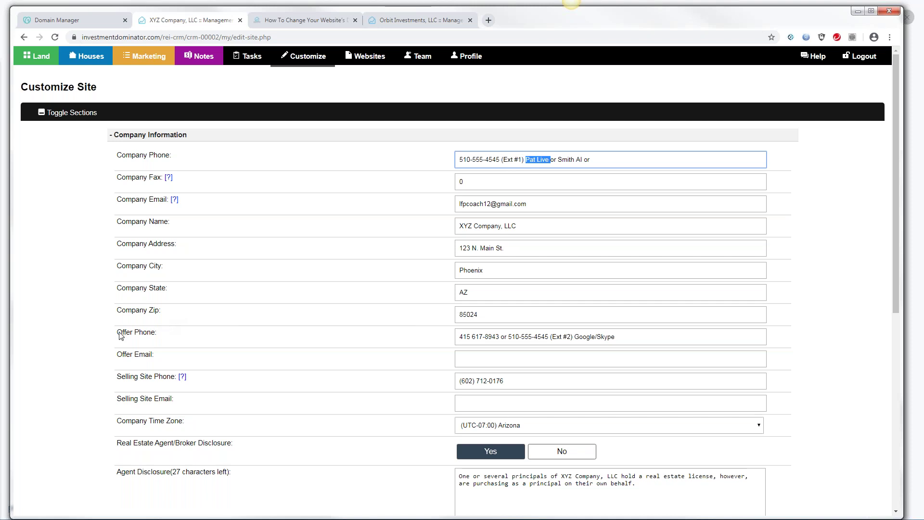
{"action": "left_click_drag", "start_coordinate": [118, 339], "coordinate": [161, 340]}
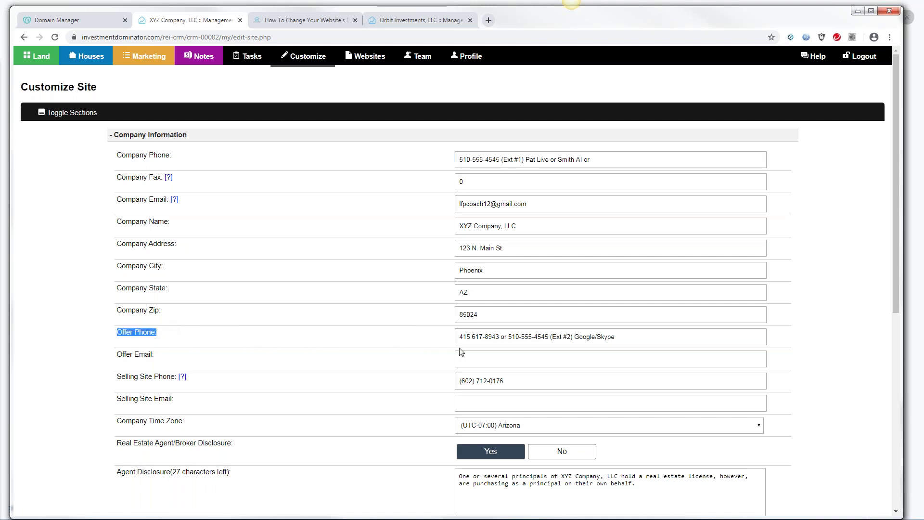
{"action": "left_click_drag", "start_coordinate": [508, 337], "coordinate": [551, 342]}
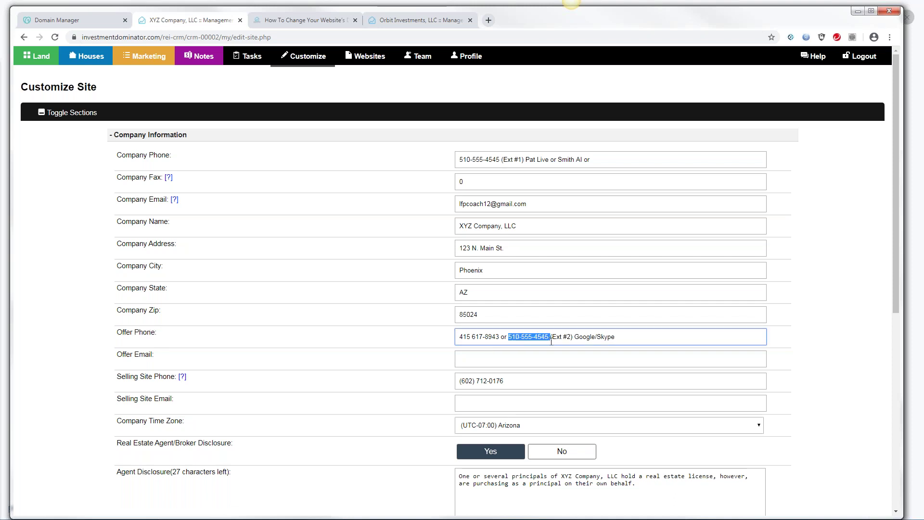
Leave the Offer Phone field and switch to the Word Recommended Phone Setup document
{"action": "left_click", "coordinate": [83, 370]}
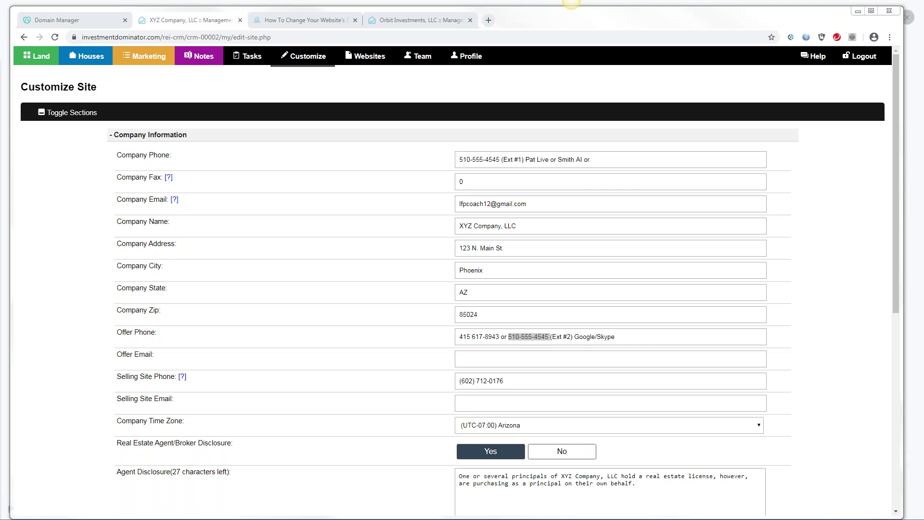
{"action": "key", "text": "alt+Tab"}
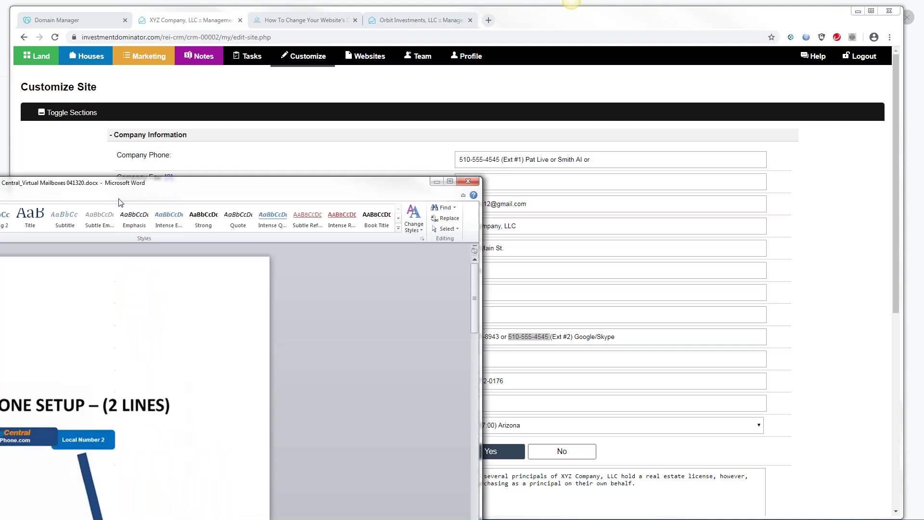
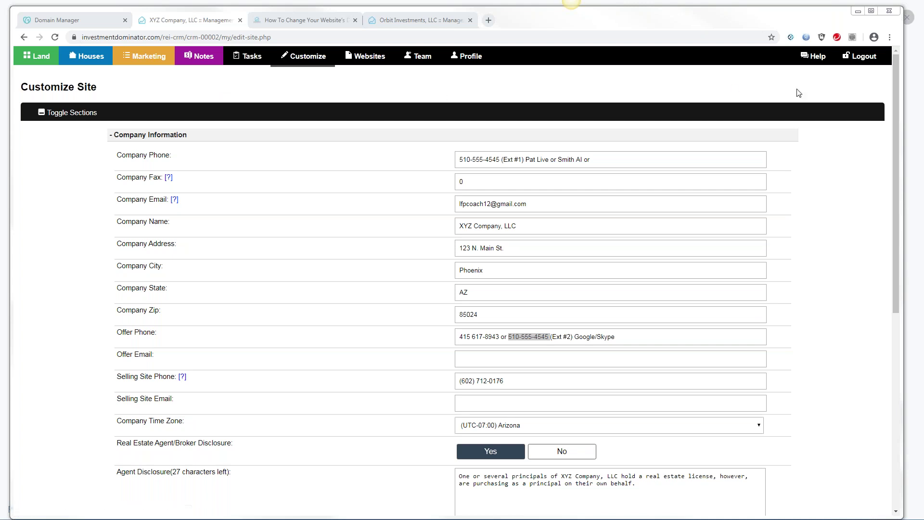
Open the Help Support Center with its Quick Start sessions and help sections
{"action": "left_click", "coordinate": [820, 57]}
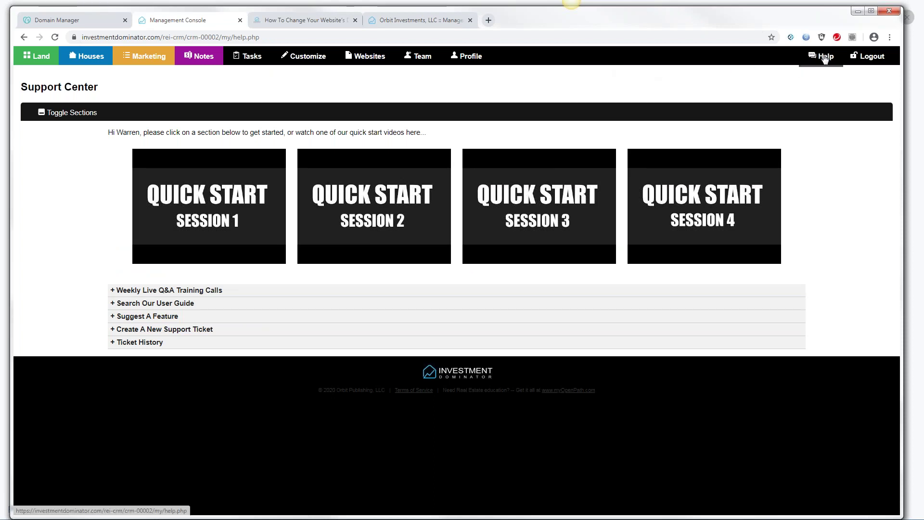
Expand Weekly Live Q&A Training Calls and open the replays of previous live training sessions
{"action": "left_click", "coordinate": [151, 291]}
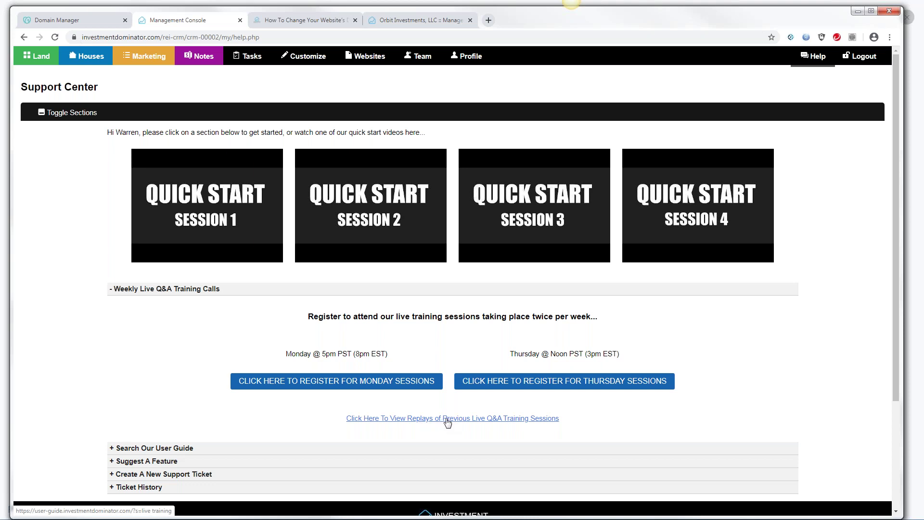
{"action": "left_click", "coordinate": [458, 420]}
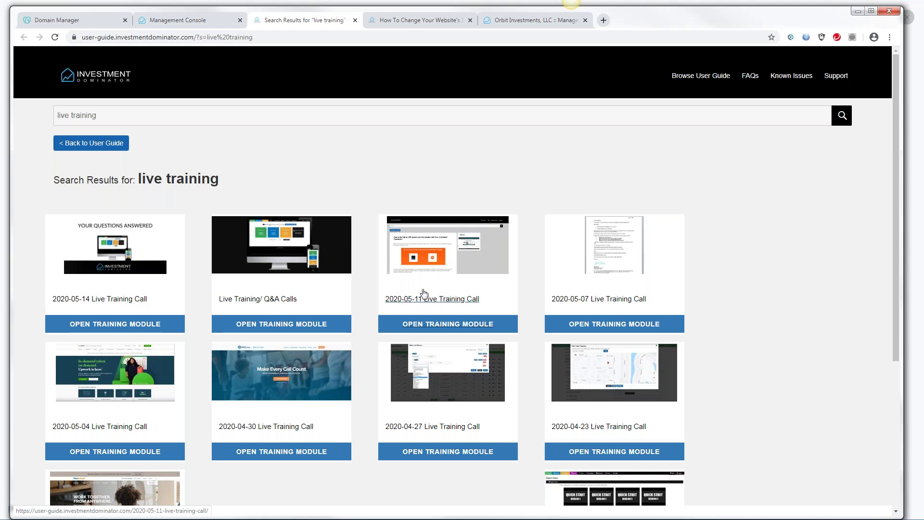
Open the 2020-05-11 Live Training Call article and highlight its setup requirements and first question
{"action": "left_click", "coordinate": [426, 297]}
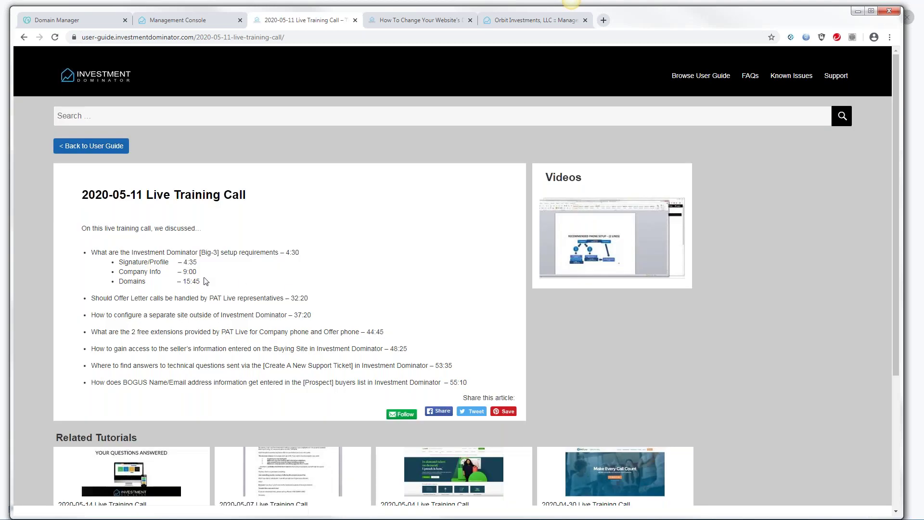
{"action": "left_click_drag", "start_coordinate": [200, 283], "coordinate": [97, 252]}
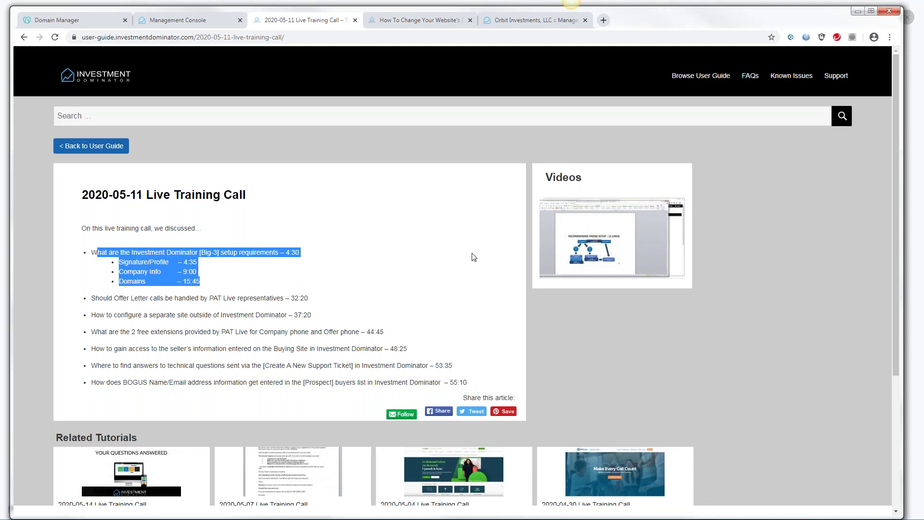
{"action": "left_click", "coordinate": [543, 284]}
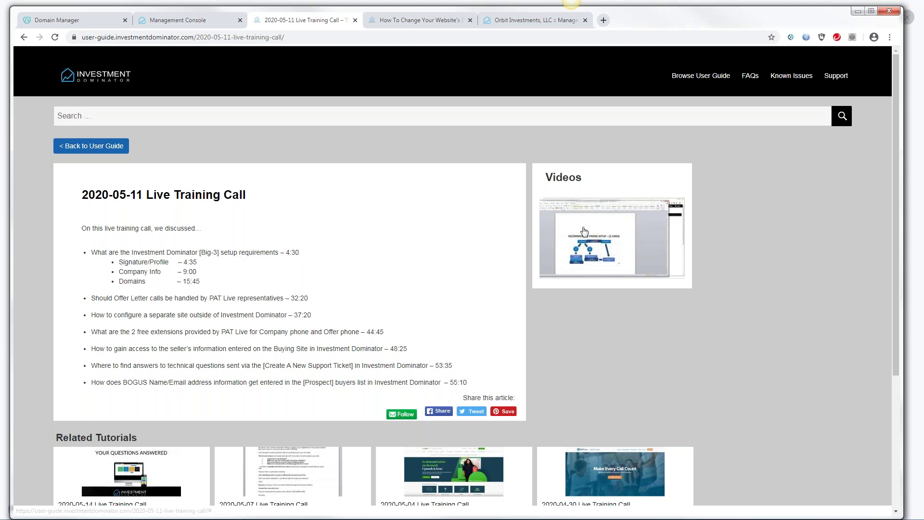
{"action": "double_click", "coordinate": [289, 253]}
{"action": "key", "text": "shift+Home"}
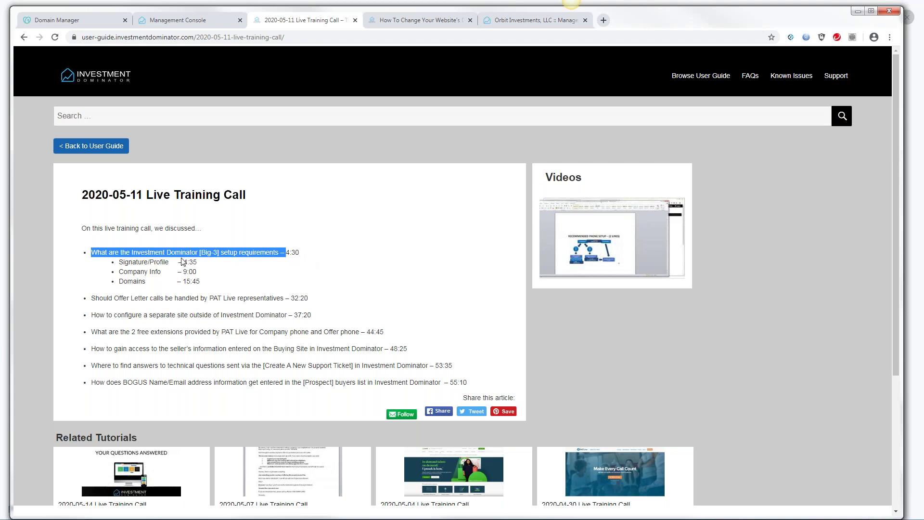
Highlight the 4:35, 9:00 and 15:45 timestamps and the title date, then return to the Management Console
{"action": "left_click_drag", "start_coordinate": [183, 262], "coordinate": [197, 262]}
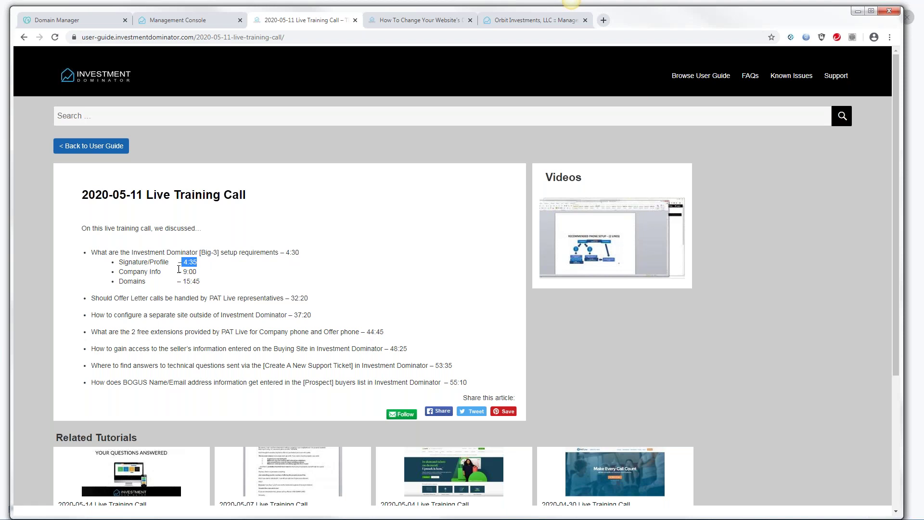
{"action": "left_click_drag", "start_coordinate": [182, 272], "coordinate": [196, 272]}
{"action": "left_click_drag", "start_coordinate": [183, 281], "coordinate": [203, 284]}
{"action": "left_click_drag", "start_coordinate": [144, 195], "coordinate": [82, 185]}
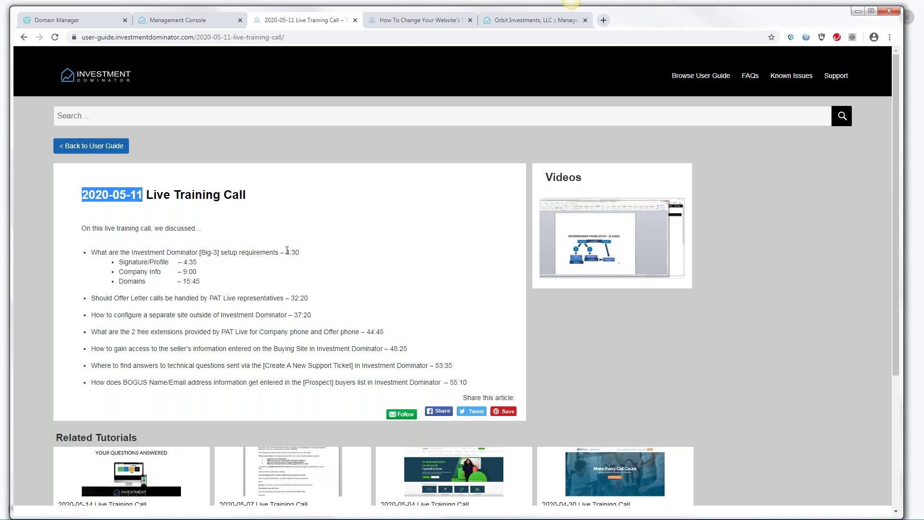
{"action": "left_click", "coordinate": [7, 293]}
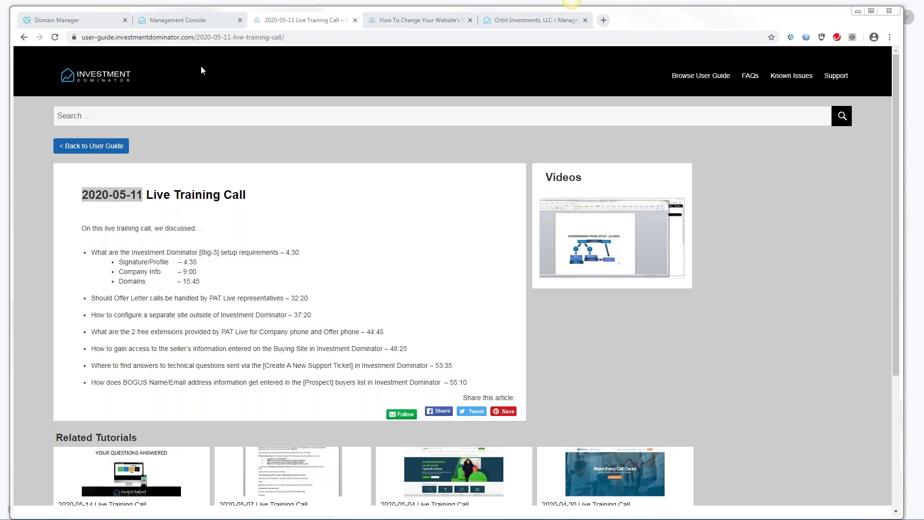
{"action": "left_click", "coordinate": [168, 20]}
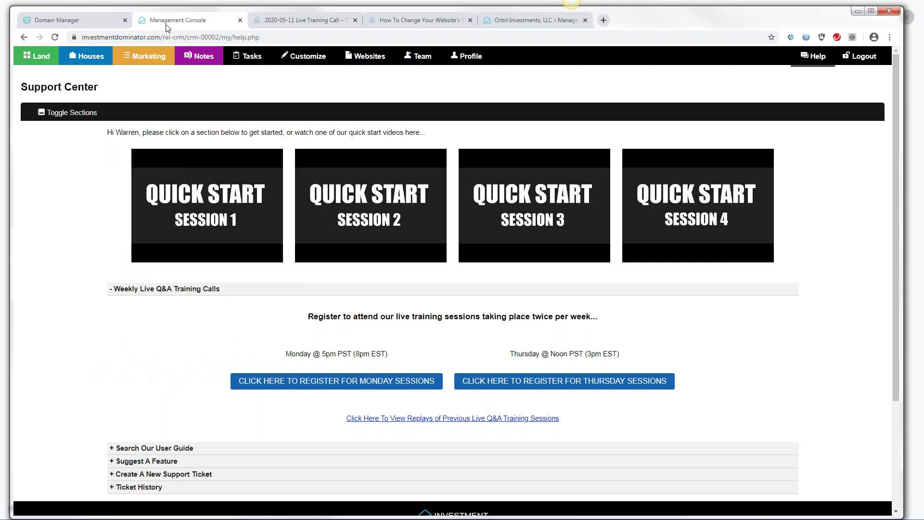
Go to the My Team list and start a new user with Add User
{"action": "left_click", "coordinate": [421, 58]}
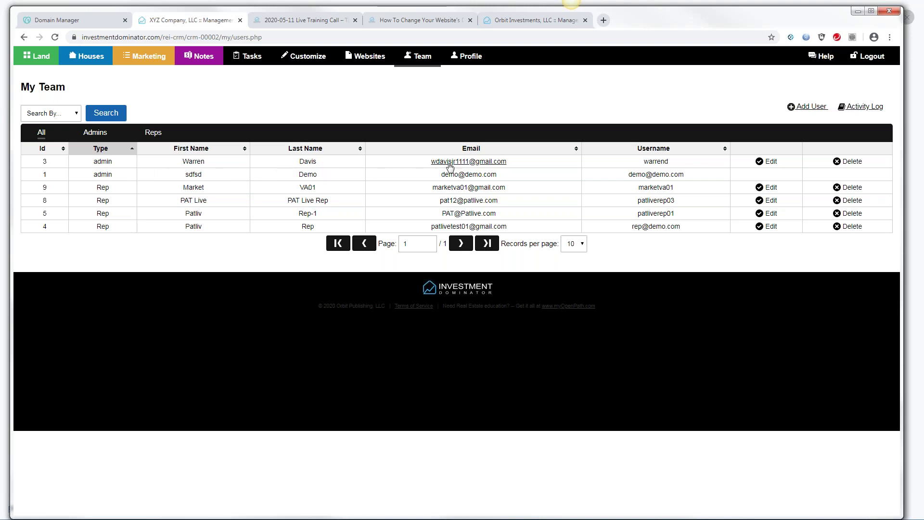
{"action": "left_click", "coordinate": [812, 108]}
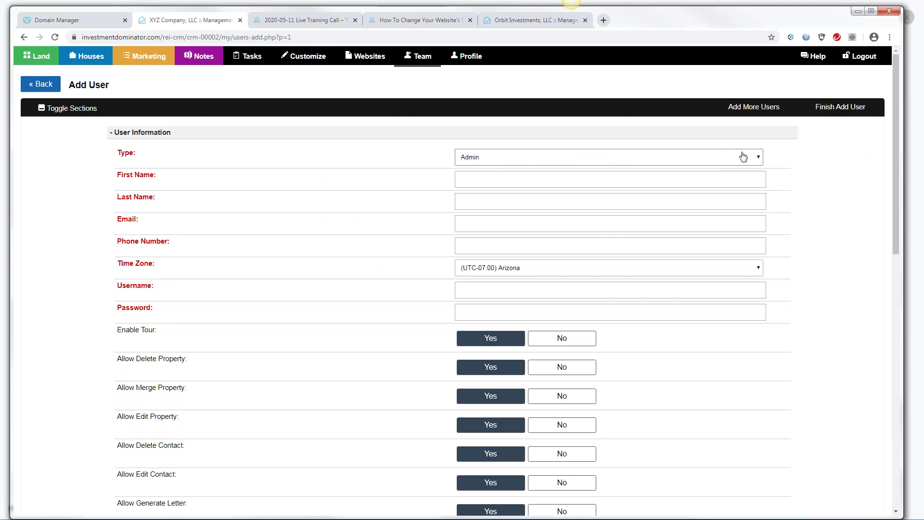
Make the new user a Rep and enter their first name, last name and e-mail address
{"action": "left_click", "coordinate": [756, 158]}
{"action": "left_click", "coordinate": [481, 177]}
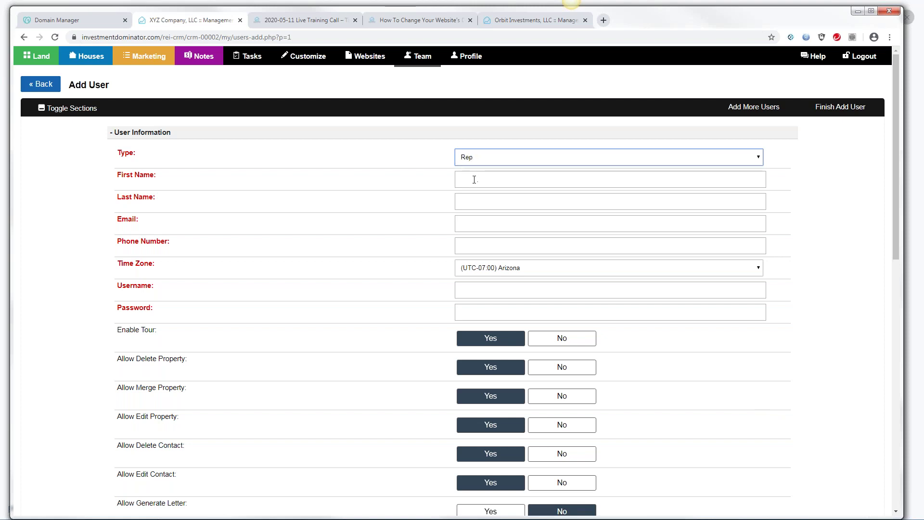
{"action": "left_click", "coordinate": [474, 180]}
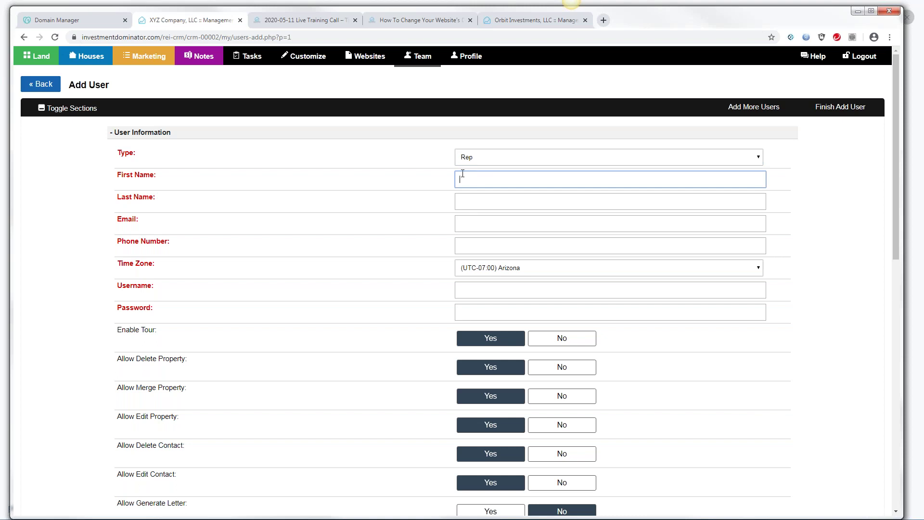
{"action": "type", "text": "PAT Live"}
{"action": "left_click", "coordinate": [468, 198]}
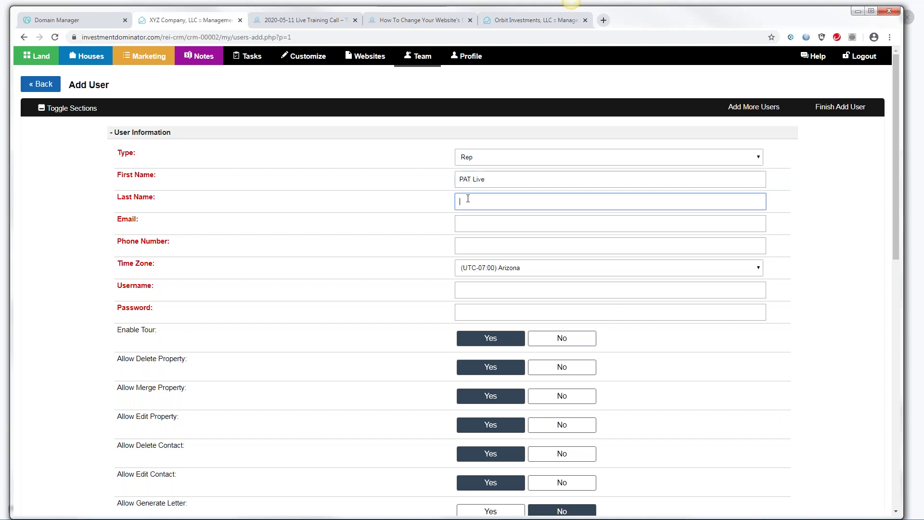
{"action": "type", "text": "Rep01"}
{"action": "left_click", "coordinate": [476, 224]}
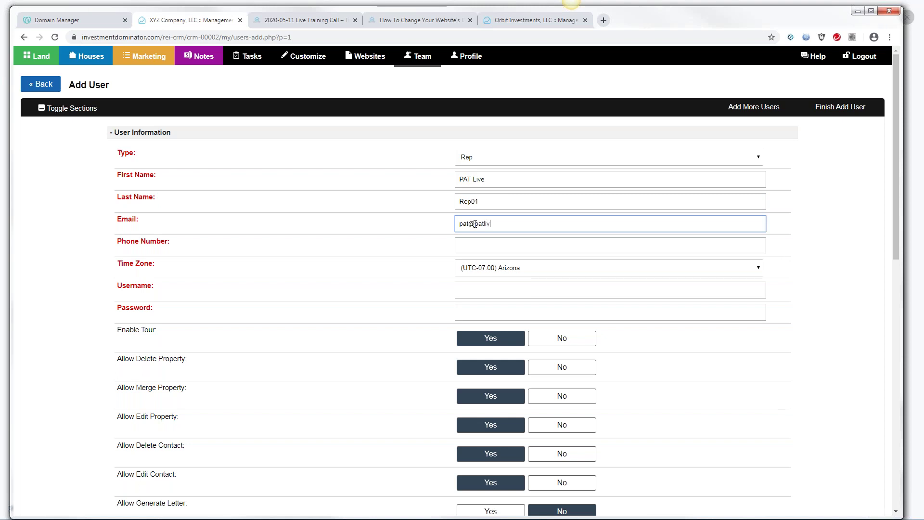
{"action": "left_click", "coordinate": [492, 243]}
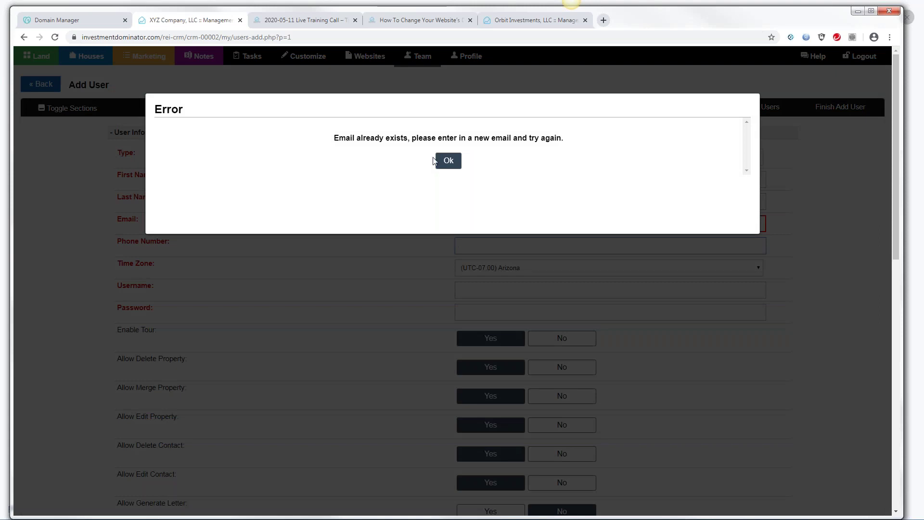
Dismiss the email-already-exists error, adjust the e-mail, and open Help in the Orbit Investments account
{"action": "left_click", "coordinate": [434, 161]}
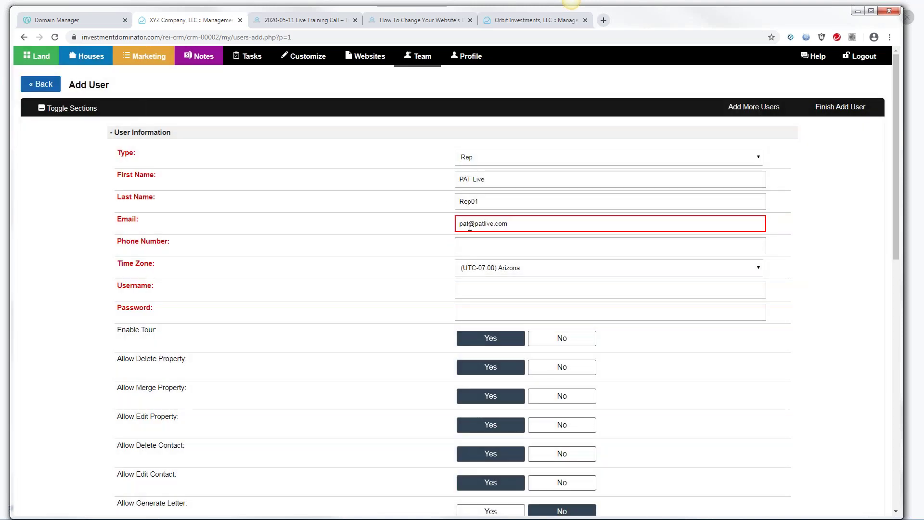
{"action": "left_click", "coordinate": [494, 223]}
{"action": "type", "text": "."}
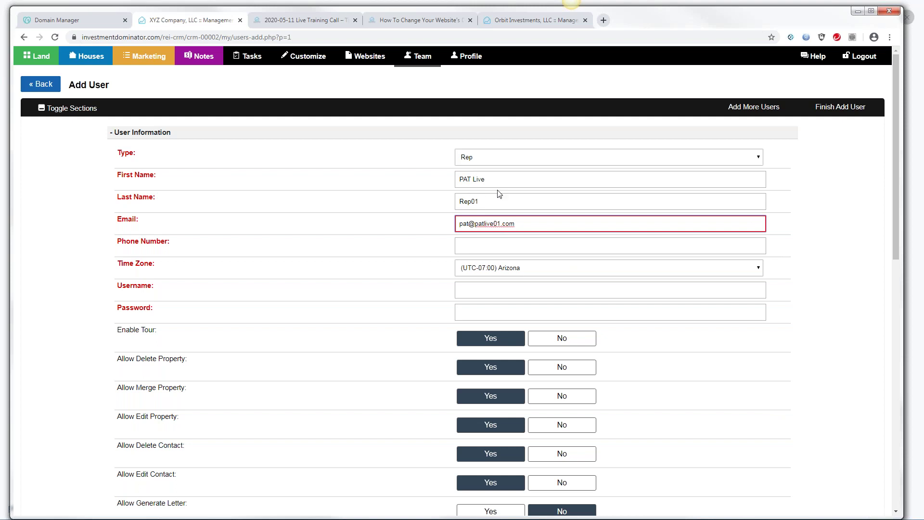
{"action": "left_click", "coordinate": [477, 246]}
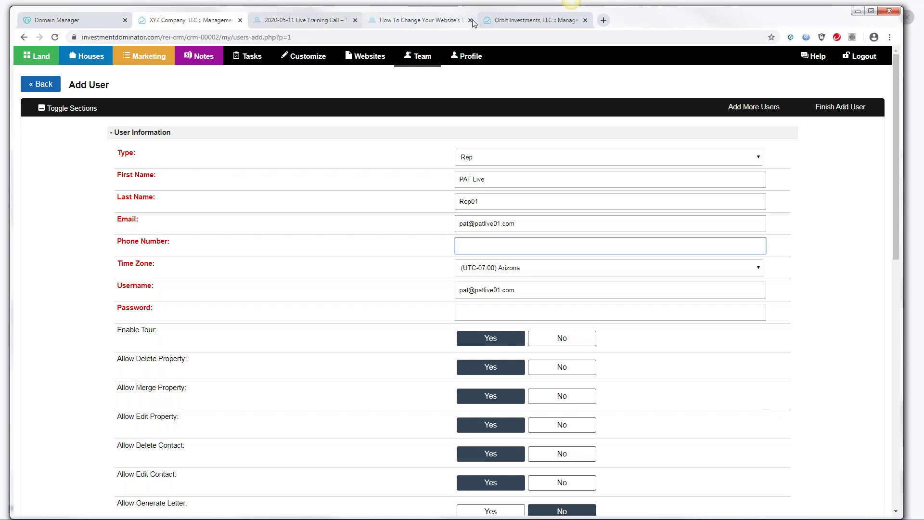
{"action": "left_click", "coordinate": [504, 22]}
{"action": "left_click", "coordinate": [814, 55]}
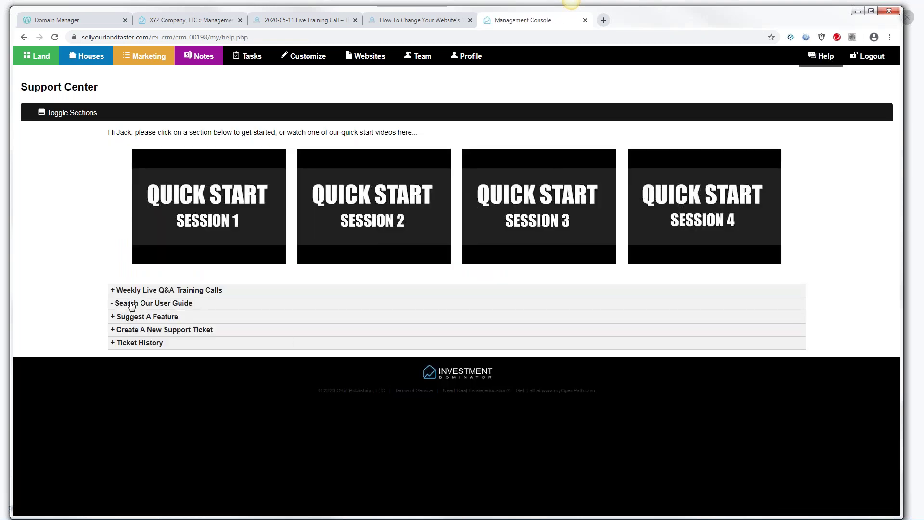
Search the user guide for Call Center, open the call-center article and copy PatLive's phone number
{"action": "left_click", "coordinate": [132, 304]}
{"action": "type", "text": "Call Center"}
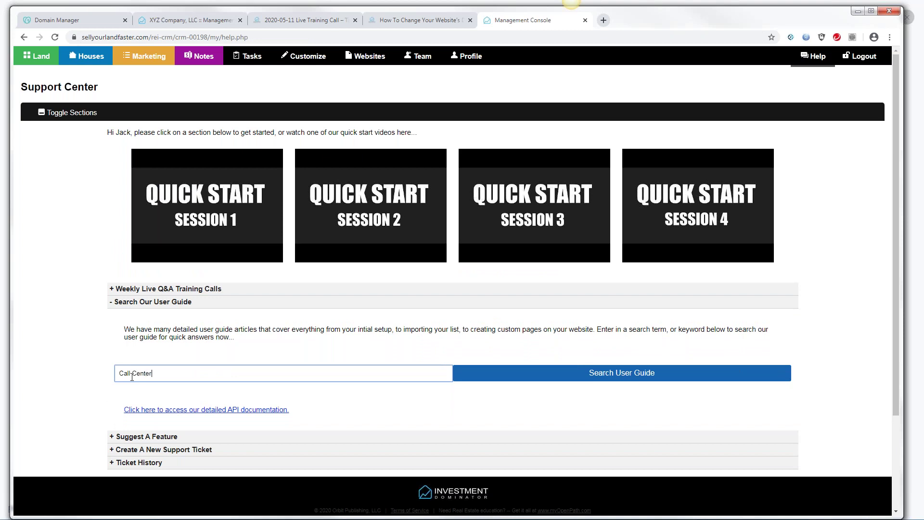
{"action": "left_click", "coordinate": [533, 373]}
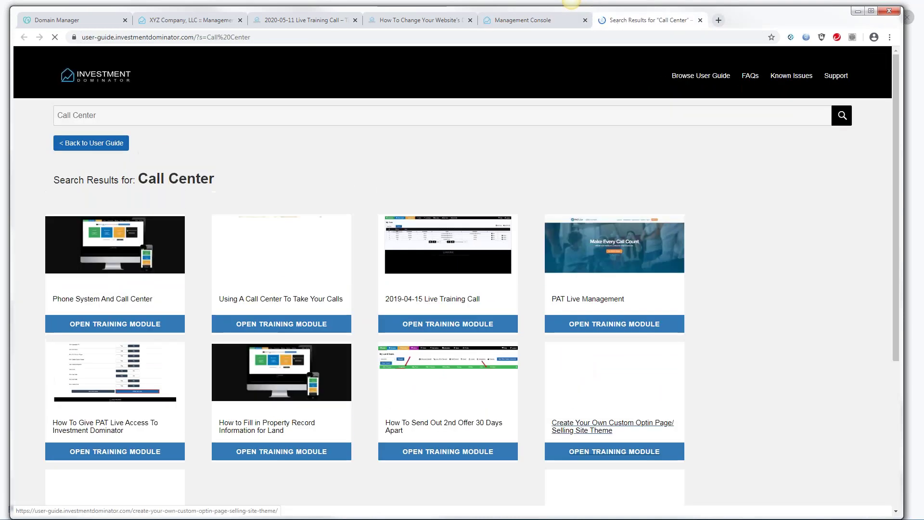
{"action": "left_click", "coordinate": [278, 300]}
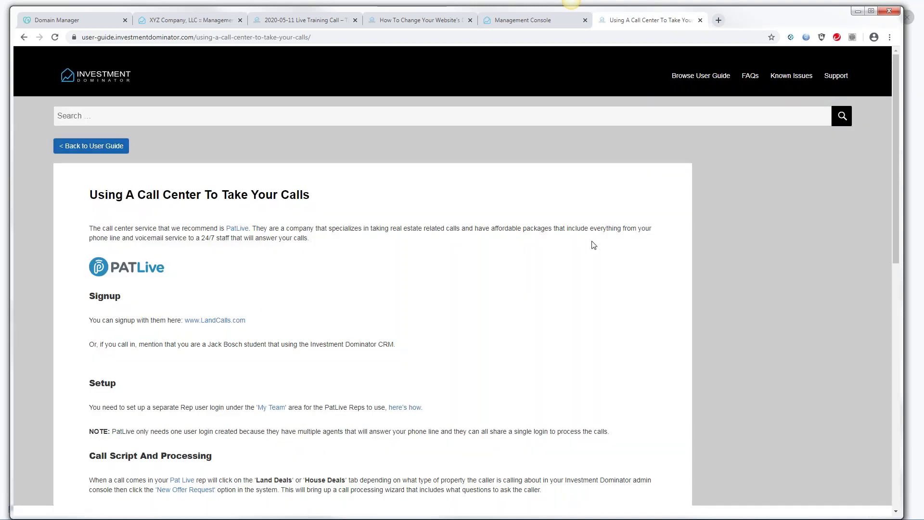
{"action": "left_click_drag", "start_coordinate": [894, 189], "coordinate": [921, 329]}
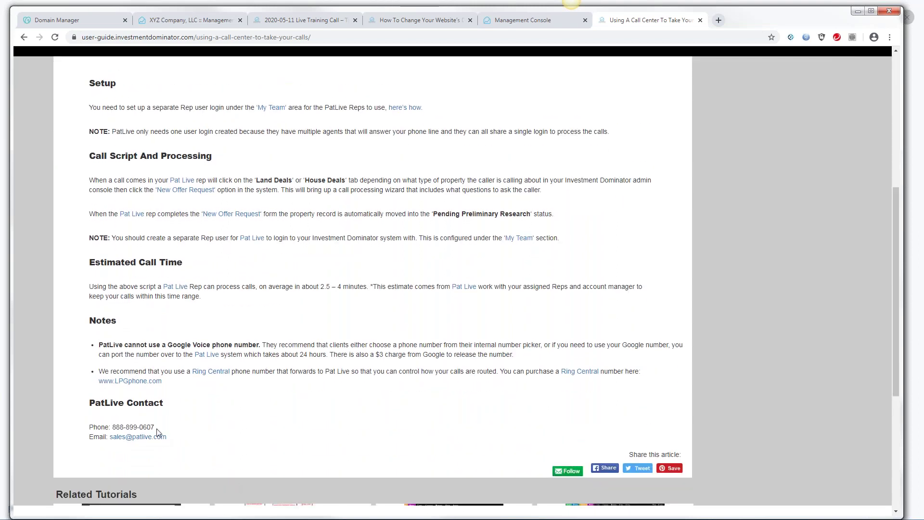
{"action": "left_click_drag", "start_coordinate": [155, 428], "coordinate": [111, 430]}
{"action": "key", "text": "ctrl+c"}
{"action": "left_click", "coordinate": [190, 22]}
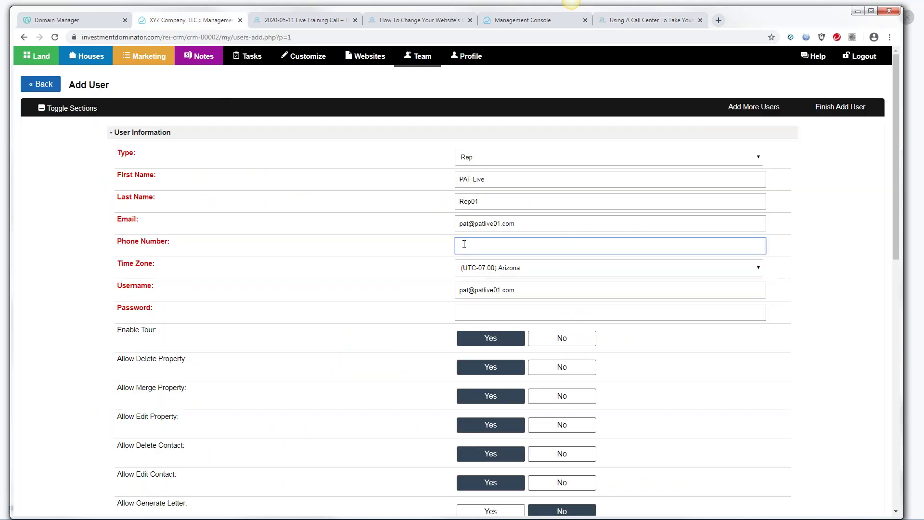
Paste PatLive's phone number, set the username to patliverep032, and remove a digit from the e-mail
{"action": "key", "text": "ctrl+v"}
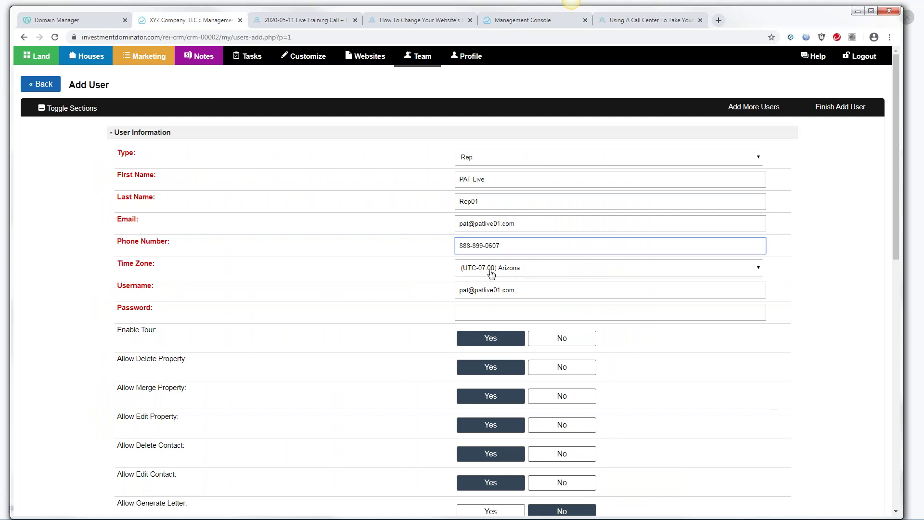
{"action": "left_click_drag", "start_coordinate": [511, 291], "coordinate": [466, 302]}
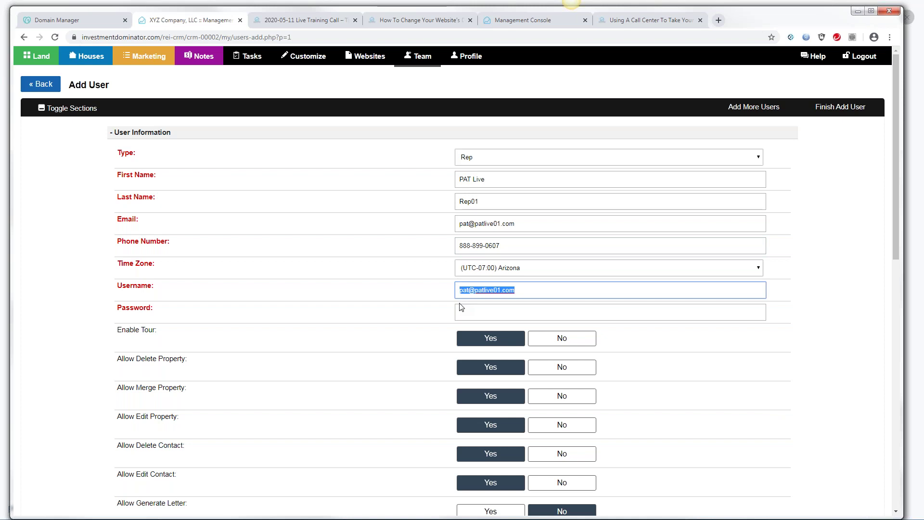
{"action": "type", "text": "pa"}
{"action": "type", "text": "tlive"}
{"action": "type", "text": "rep"}
{"action": "type", "text": "0"}
{"action": "type", "text": "3"}
{"action": "type", "text": "2"}
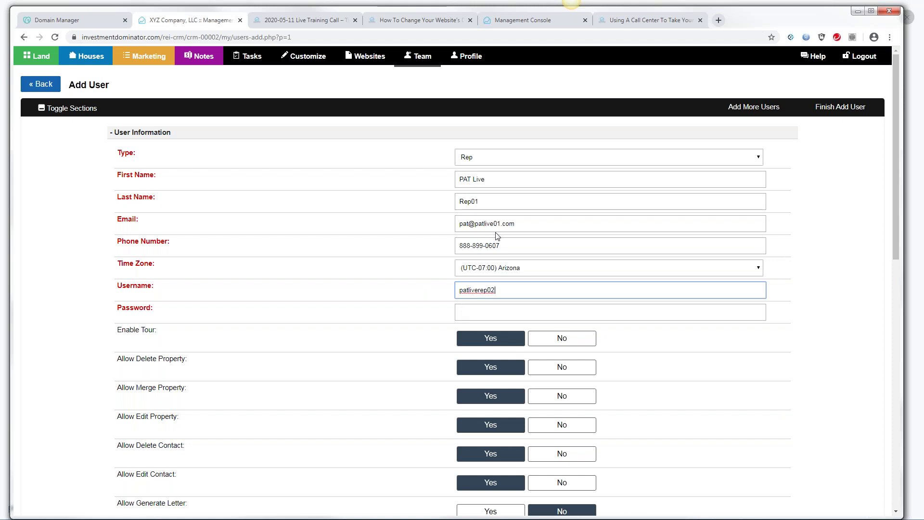
{"action": "left_click", "coordinate": [500, 224]}
{"action": "key", "text": "BackSpace"}
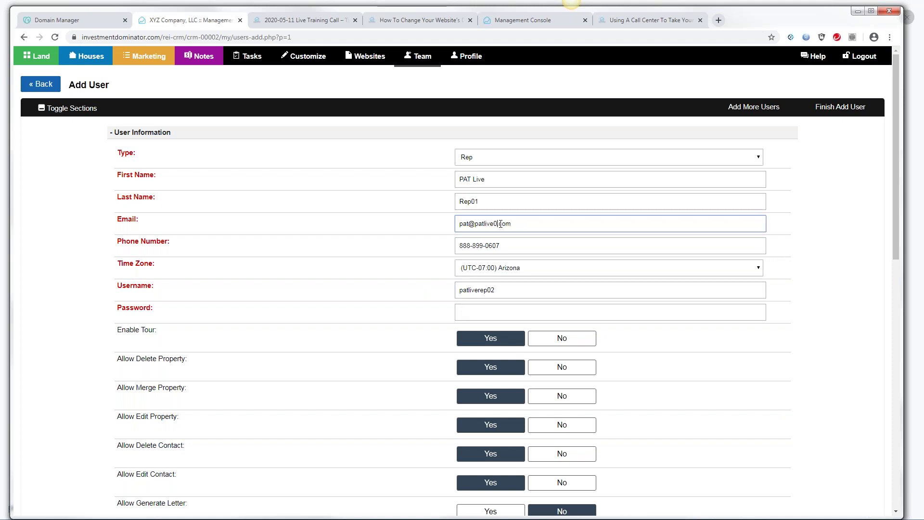
Fill in the password and scroll through the user's permission settings to review them
{"action": "left_click", "coordinate": [471, 311]}
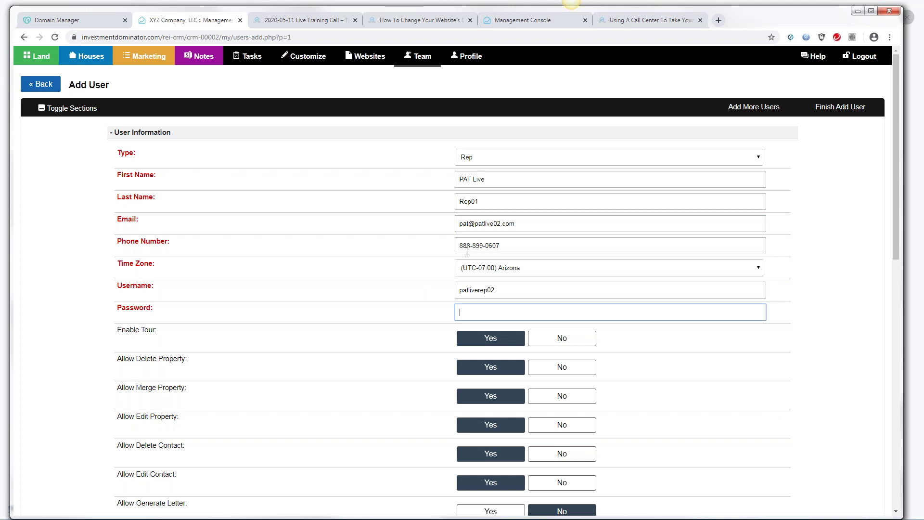
{"action": "left_click_drag", "start_coordinate": [497, 290], "coordinate": [464, 296]}
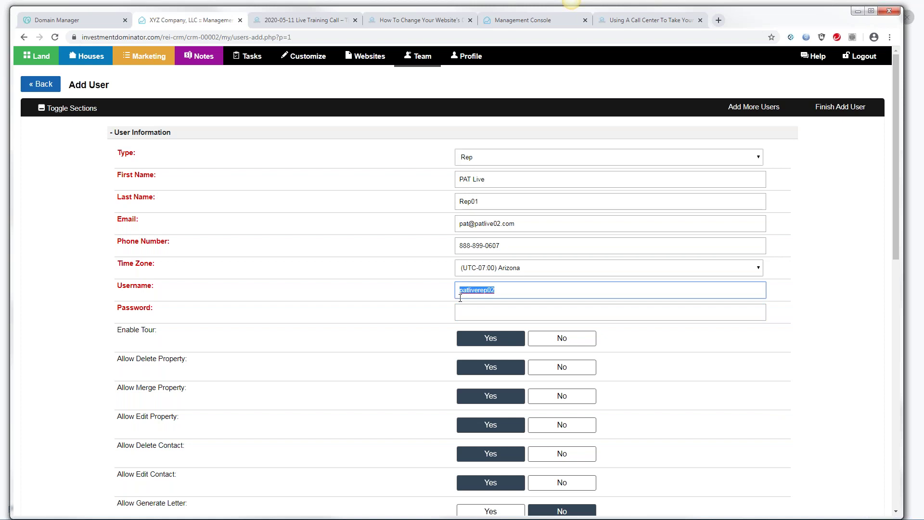
{"action": "left_click", "coordinate": [464, 305]}
{"action": "key", "text": "ctrl+v"}
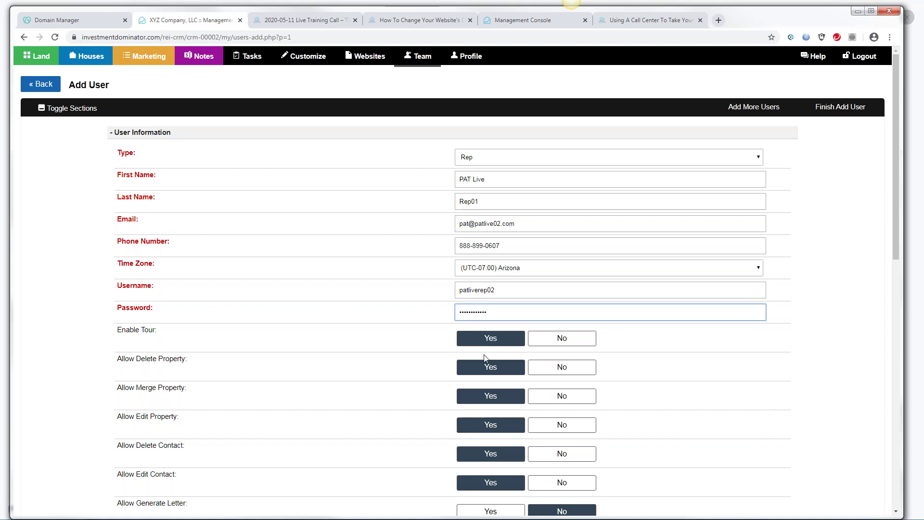
{"action": "left_click_drag", "start_coordinate": [894, 189], "coordinate": [906, 270]}
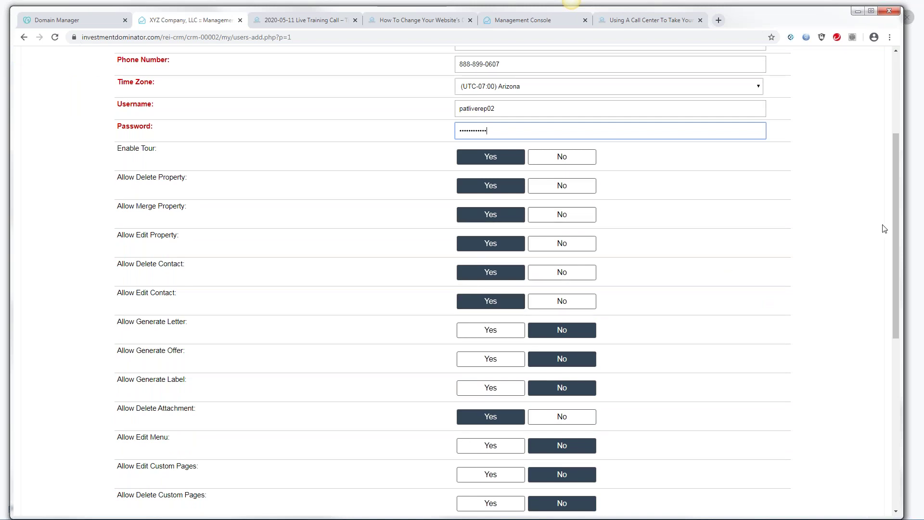
{"action": "left_click_drag", "start_coordinate": [897, 229], "coordinate": [918, 336]}
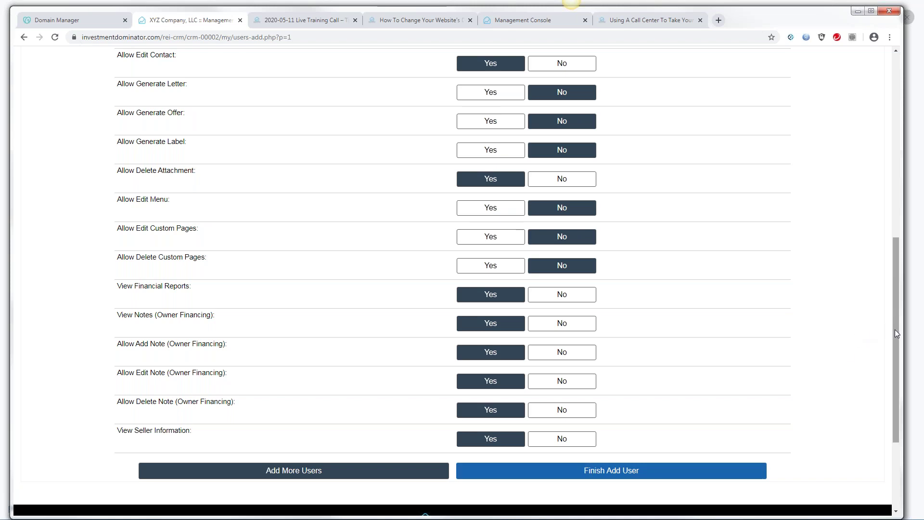
{"action": "left_click_drag", "start_coordinate": [894, 329], "coordinate": [890, 115]}
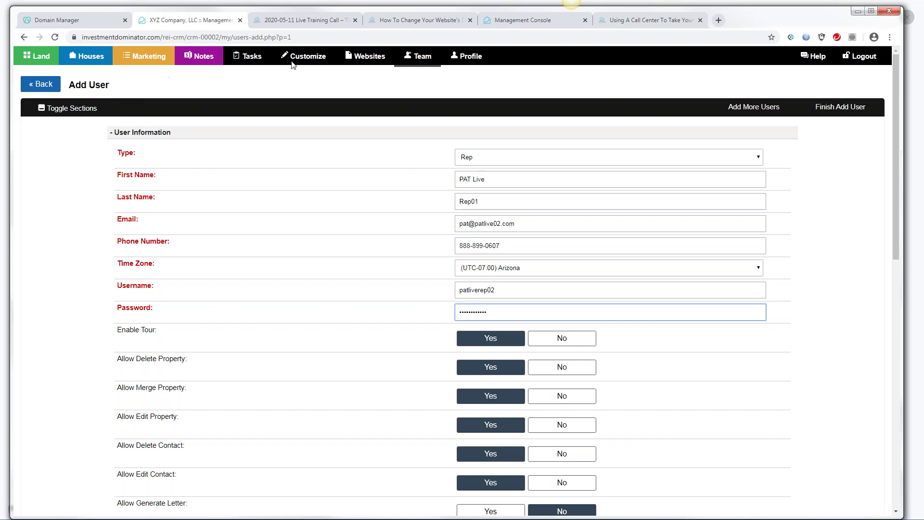
Review the My Team list of users and start another new user with Add User
{"action": "left_click", "coordinate": [424, 60]}
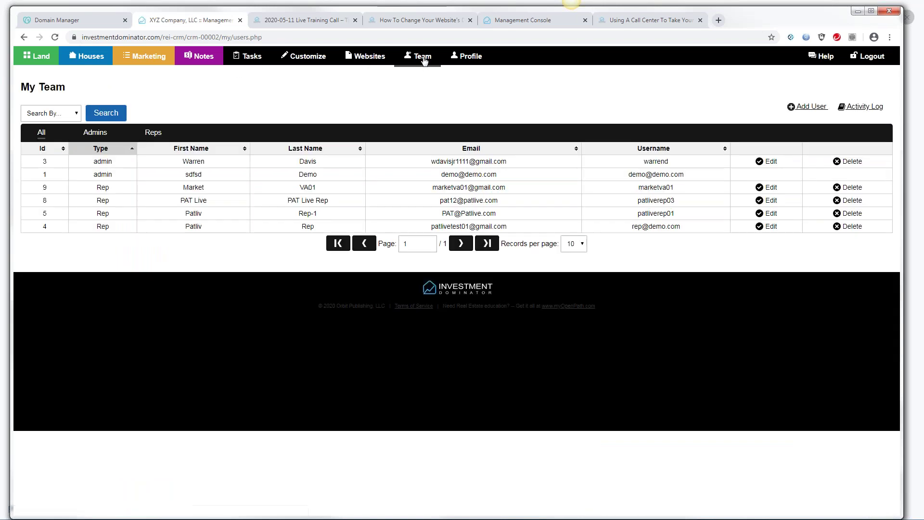
{"action": "double_click", "coordinate": [111, 161]}
{"action": "left_click", "coordinate": [810, 106]}
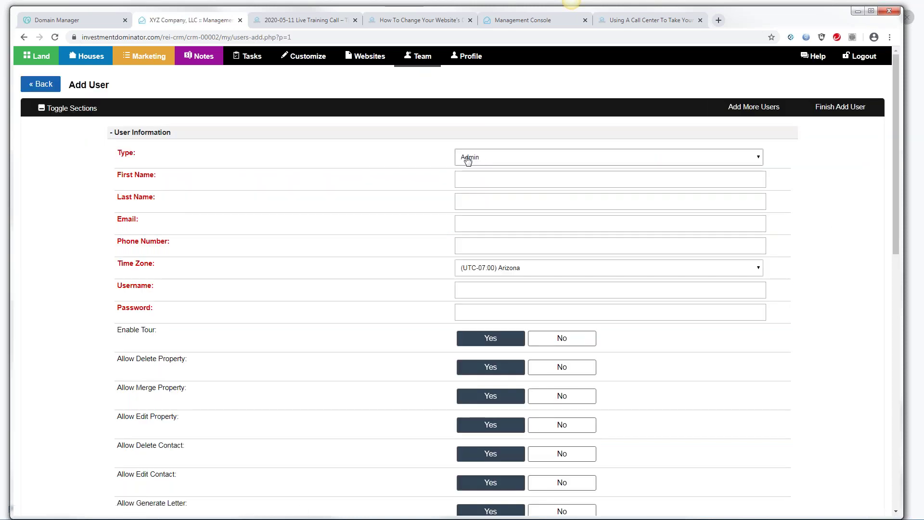
Enter the new Admin user's first and last name and scroll through the permissions
{"action": "left_click", "coordinate": [468, 176]}
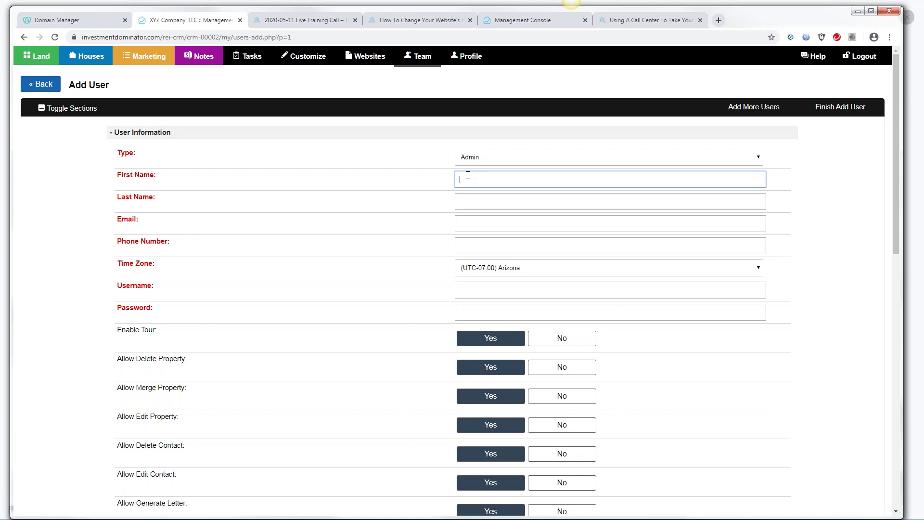
{"action": "key", "text": "Tab"}
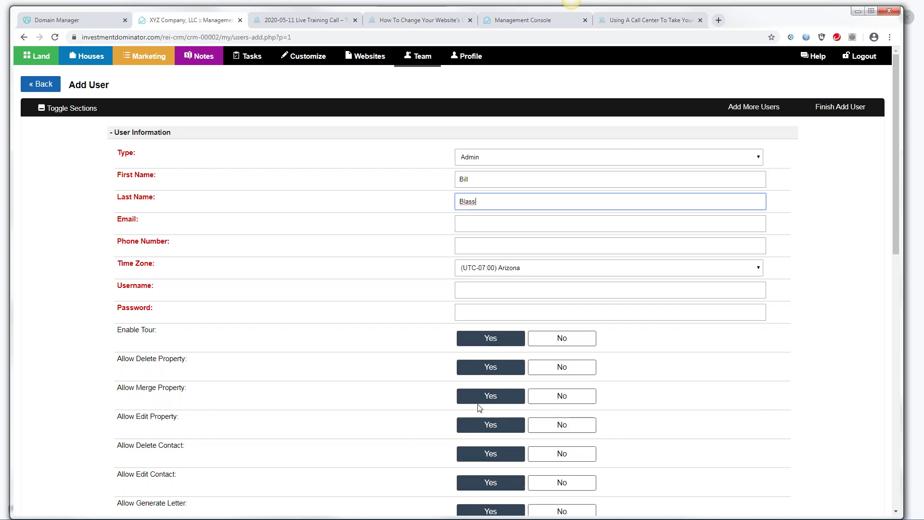
{"action": "left_click_drag", "start_coordinate": [898, 181], "coordinate": [912, 390]}
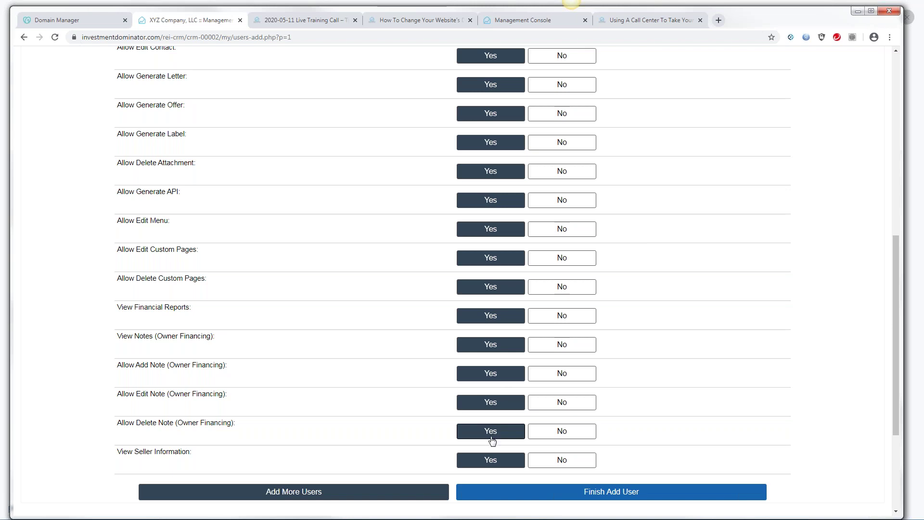
{"action": "left_click_drag", "start_coordinate": [897, 353], "coordinate": [852, 160]}
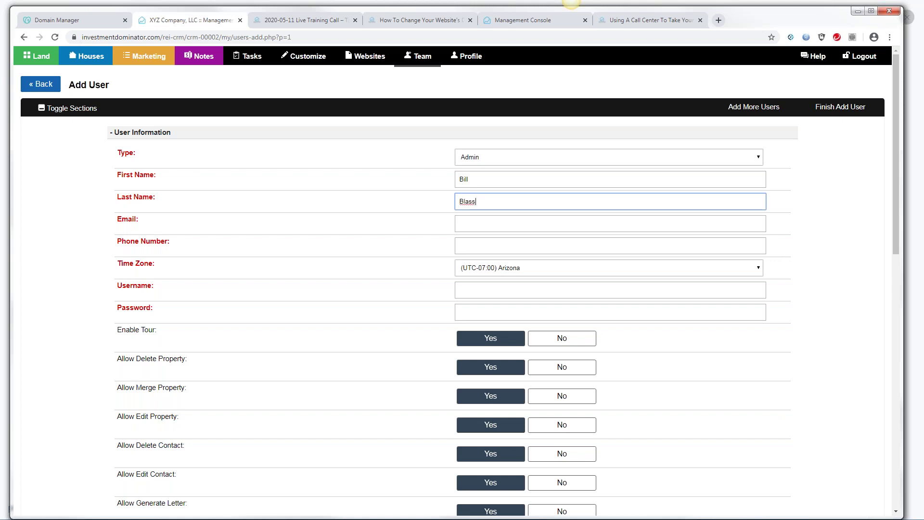
{"action": "left_click", "coordinate": [571, 3]}
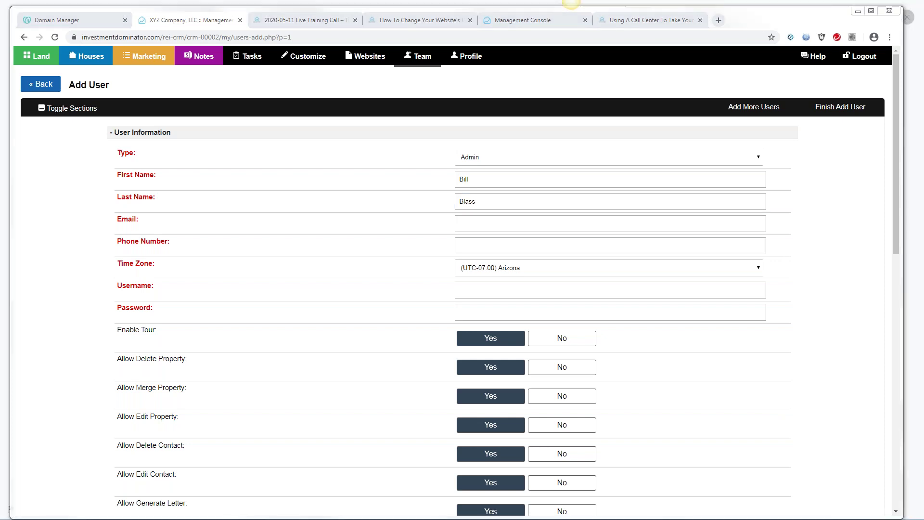